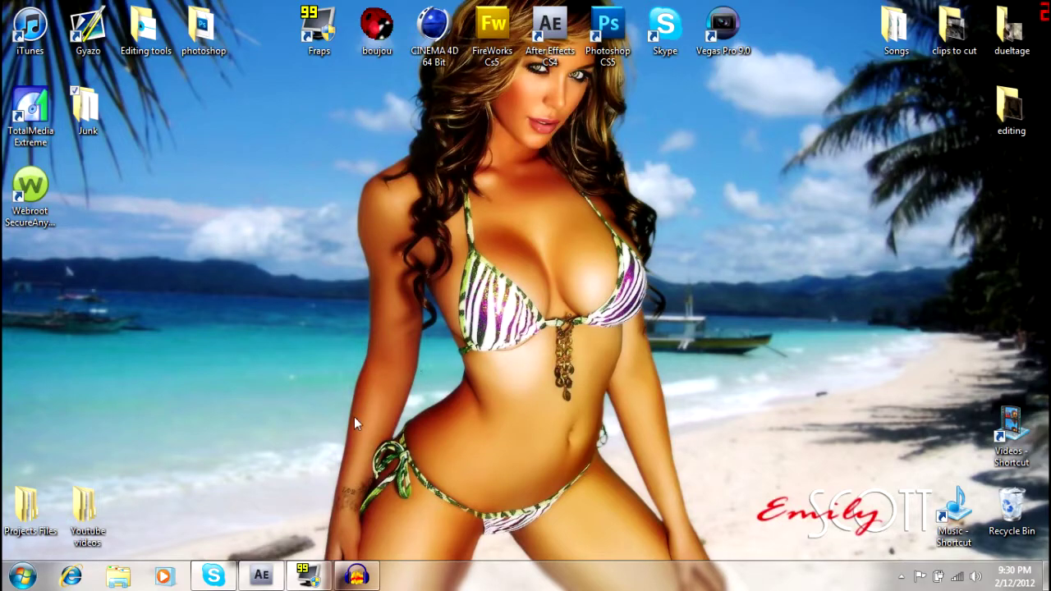
# Check the Fraps movie capture window, hide it and switch to After Effects
pyautogui.click(313, 580)
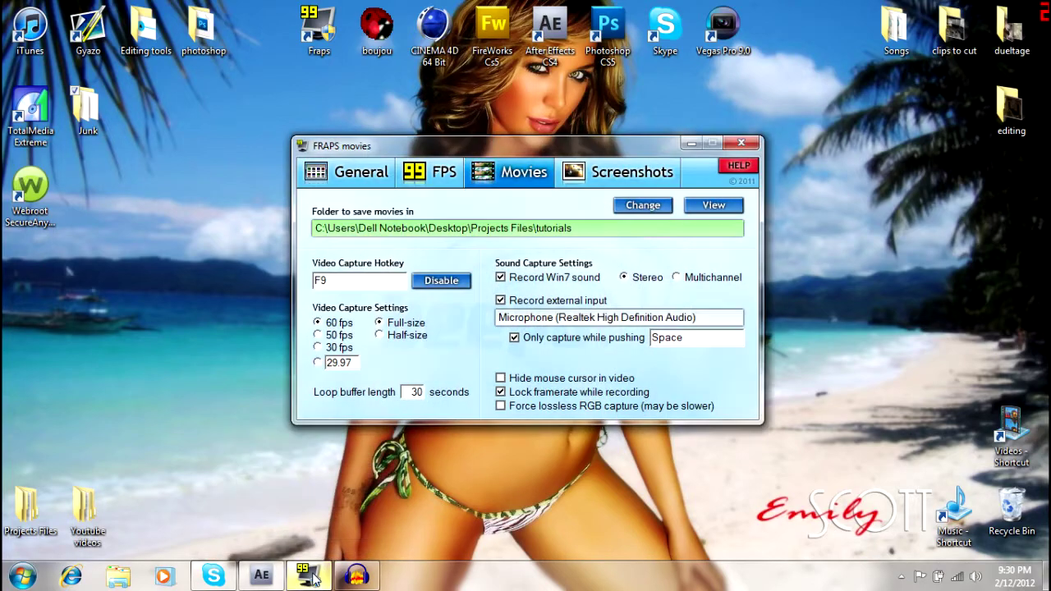
pyautogui.click(310, 579)
pyautogui.click(261, 578)
pyautogui.click(522, 152)
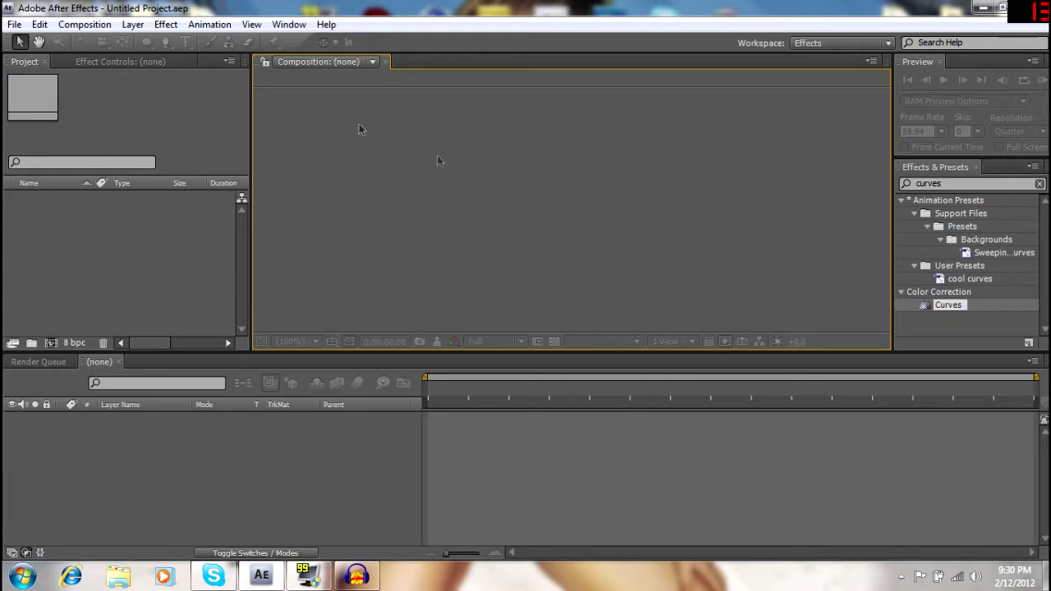
pyautogui.click(85, 24)
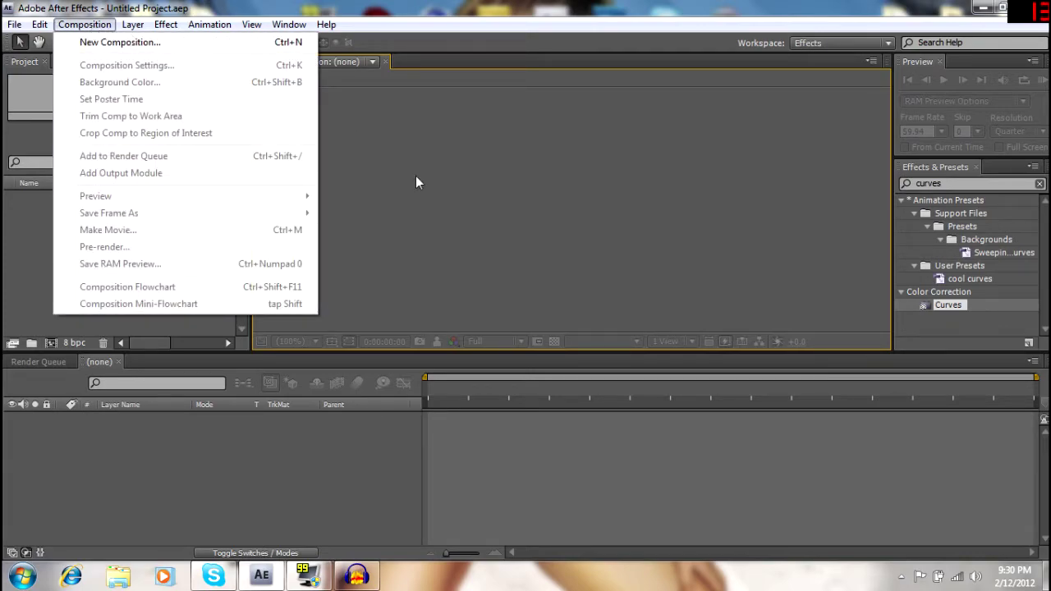
pyautogui.click(417, 177)
pyautogui.click(185, 296)
pyautogui.click(483, 246)
pyautogui.click(98, 102)
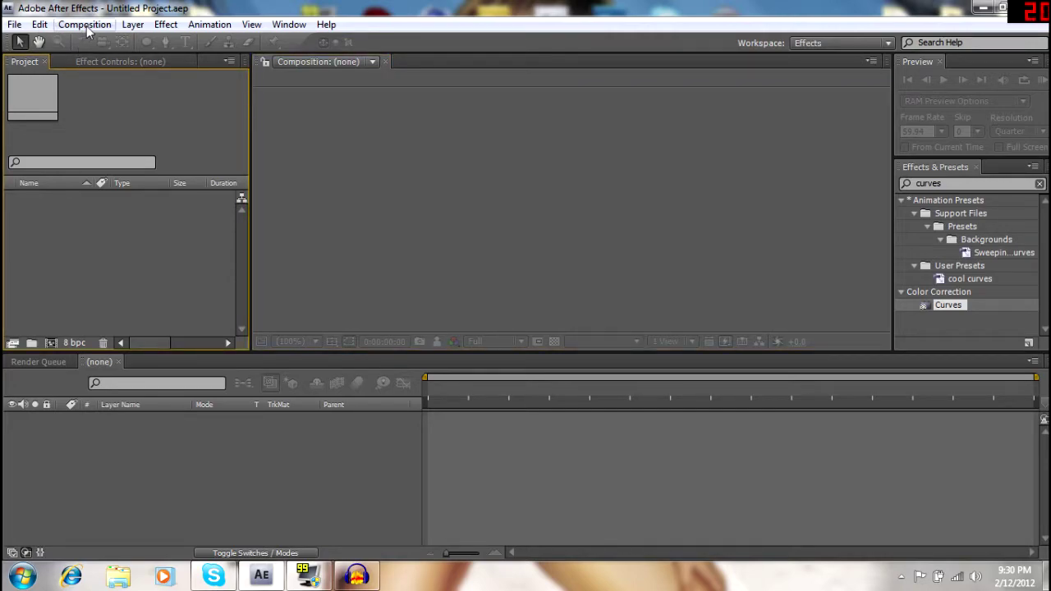
# Create a new composition named "main comp" with a duration of 0;01;00;00
pyautogui.click(85, 25)
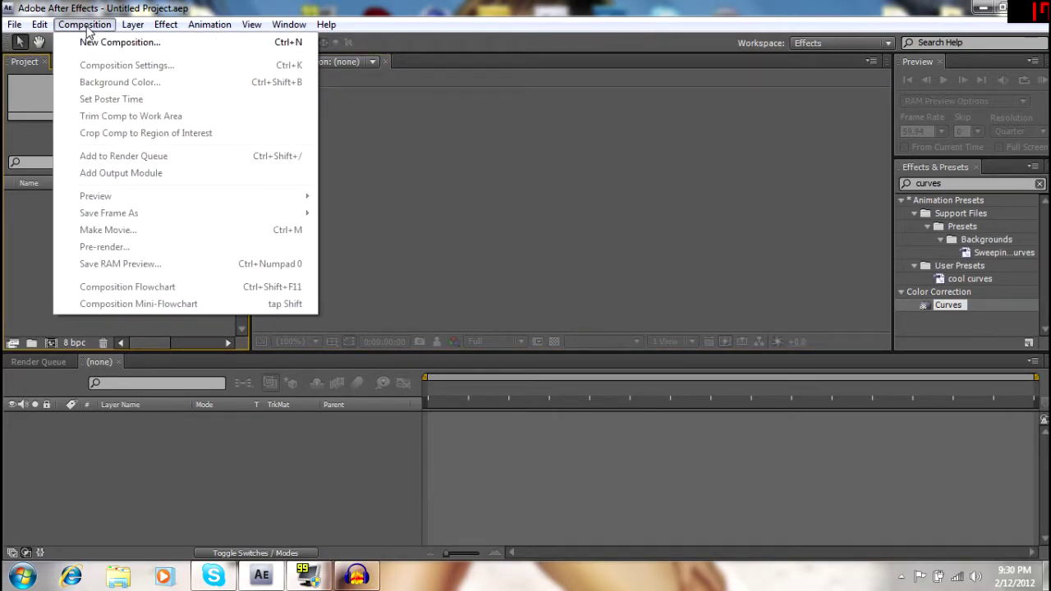
pyautogui.click(101, 42)
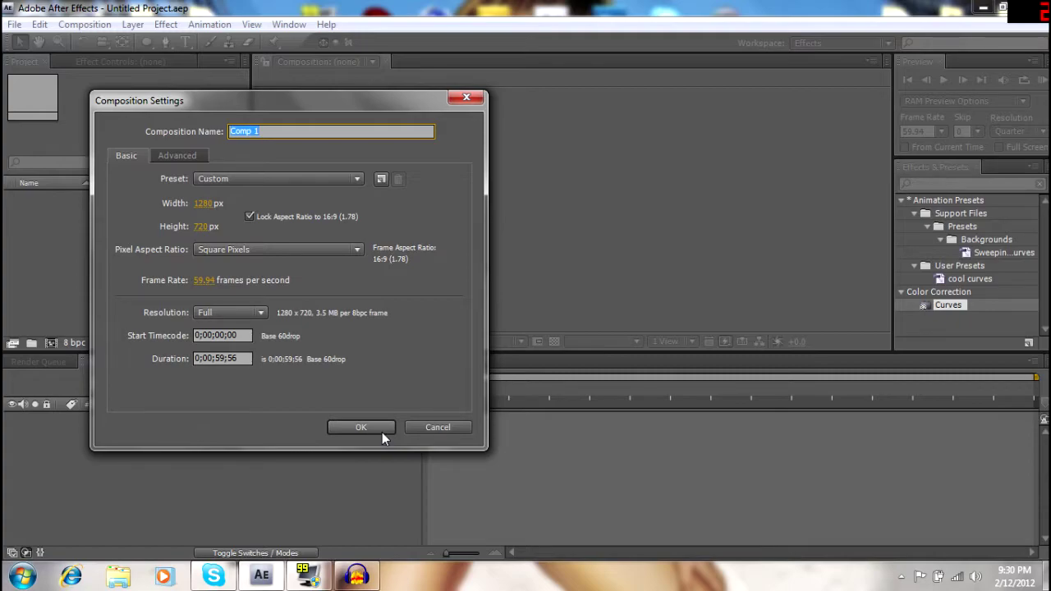
pyautogui.write('main comp')
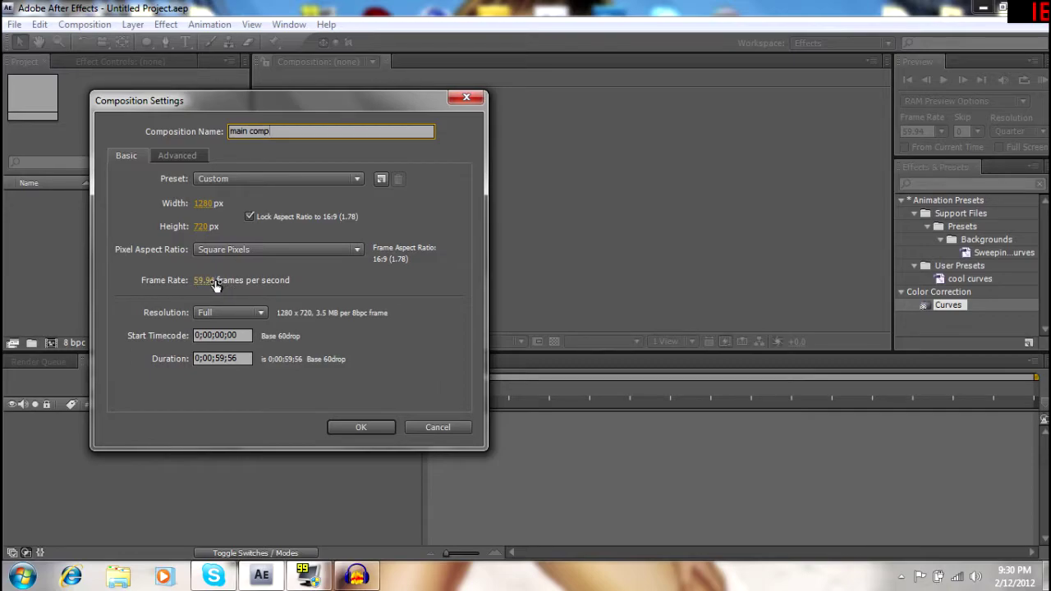
pyautogui.moveTo(240, 358); pyautogui.dragTo(194, 359)
pyautogui.write('0')
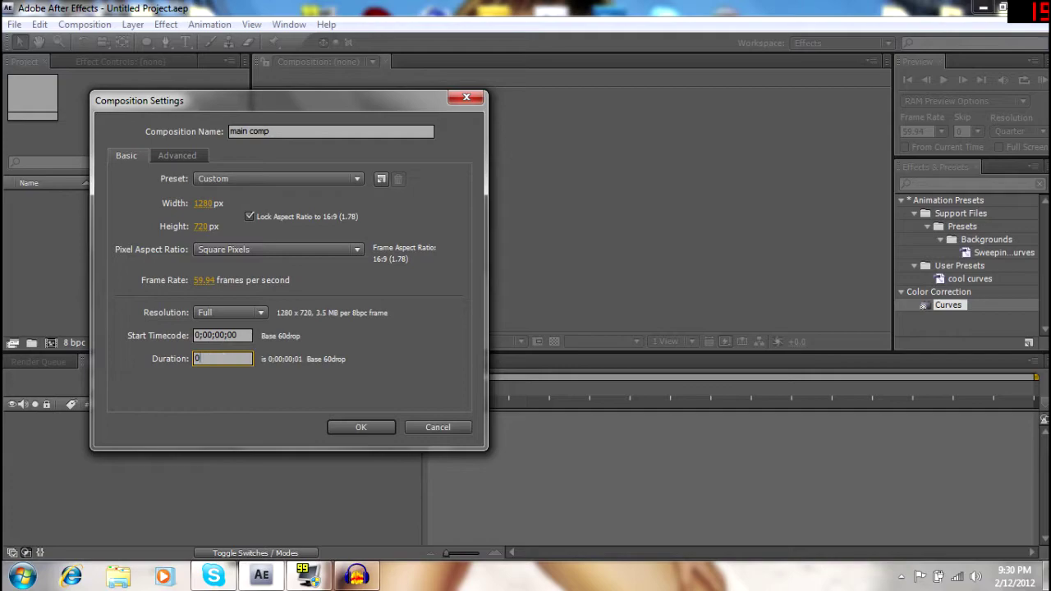
pyautogui.write(';0')
pyautogui.write('1;00;00')
pyautogui.click(361, 427)
# Move the current-time indicator of the main comp timeline to 0;00;12;29
pyautogui.click(441, 388)
pyautogui.moveTo(455, 394); pyautogui.dragTo(569, 410)
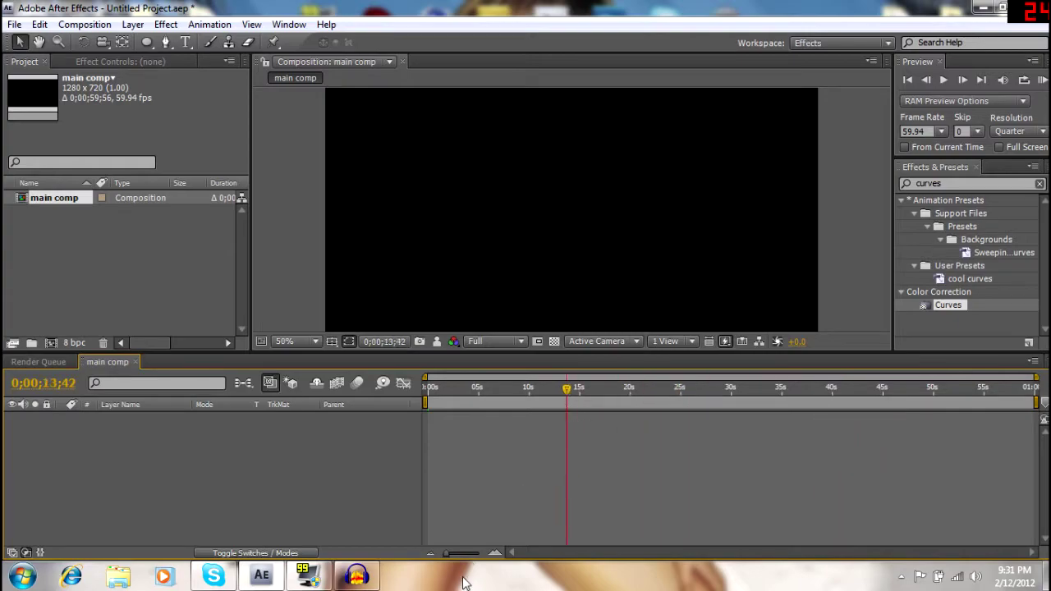
pyautogui.moveTo(443, 561); pyautogui.dragTo(476, 557)
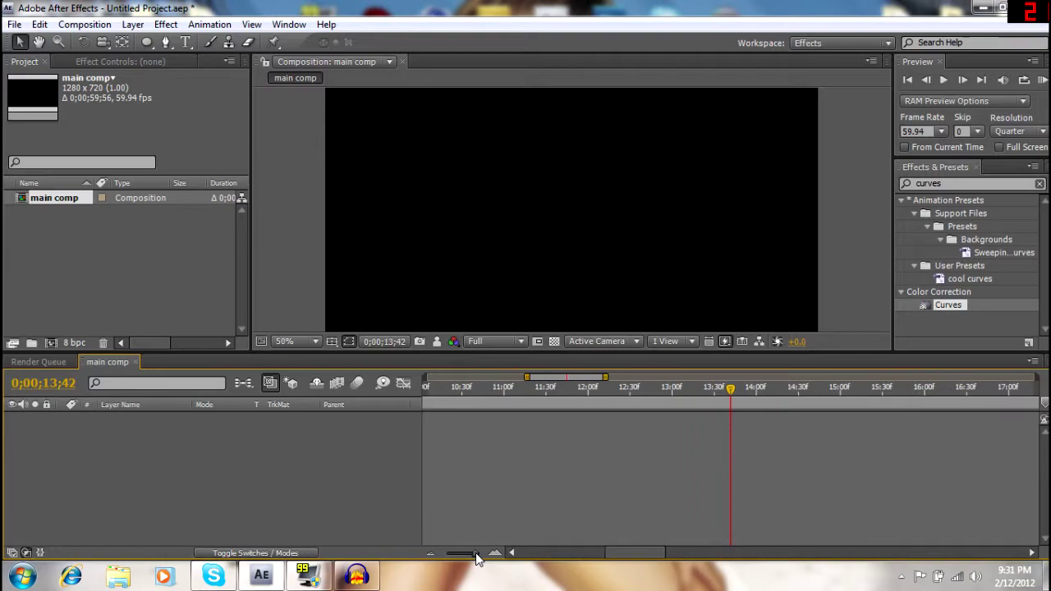
pyautogui.click(629, 392)
pyautogui.moveTo(474, 556); pyautogui.dragTo(439, 555)
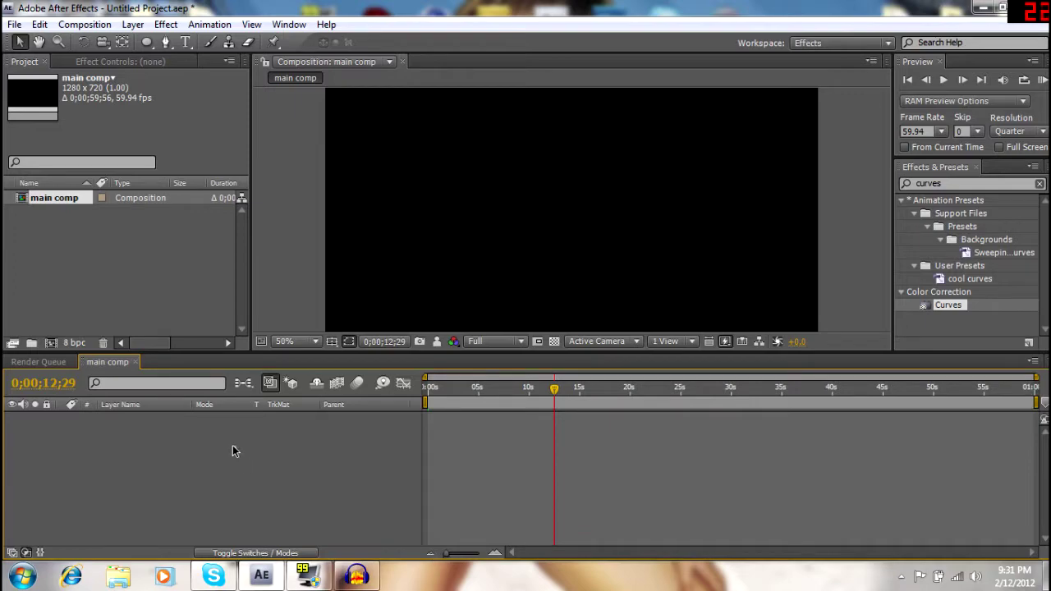
pyautogui.click(65, 246)
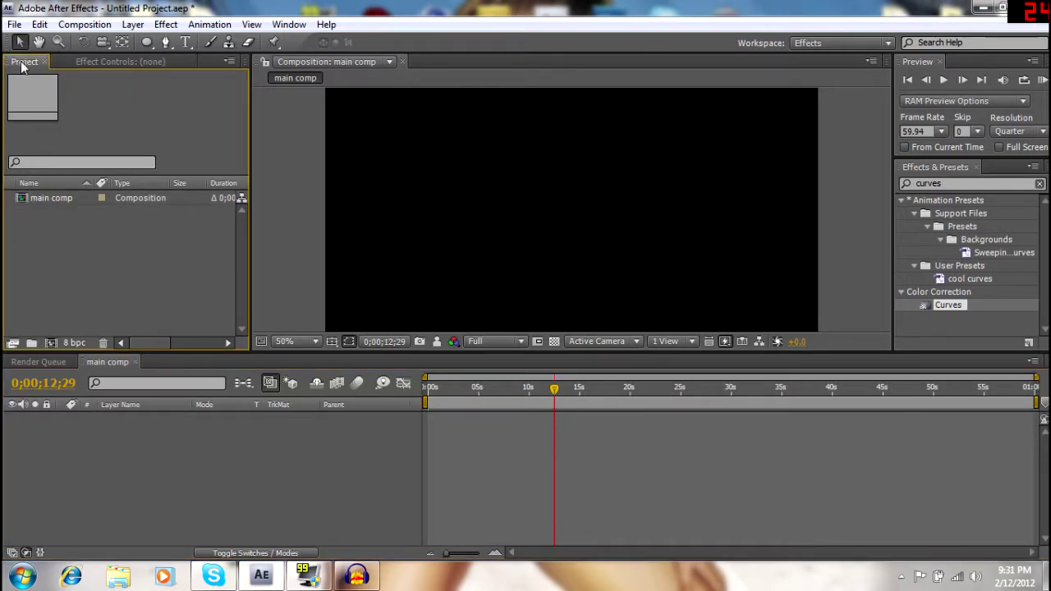
pyautogui.click(121, 62)
pyautogui.click(37, 62)
pyautogui.click(65, 199)
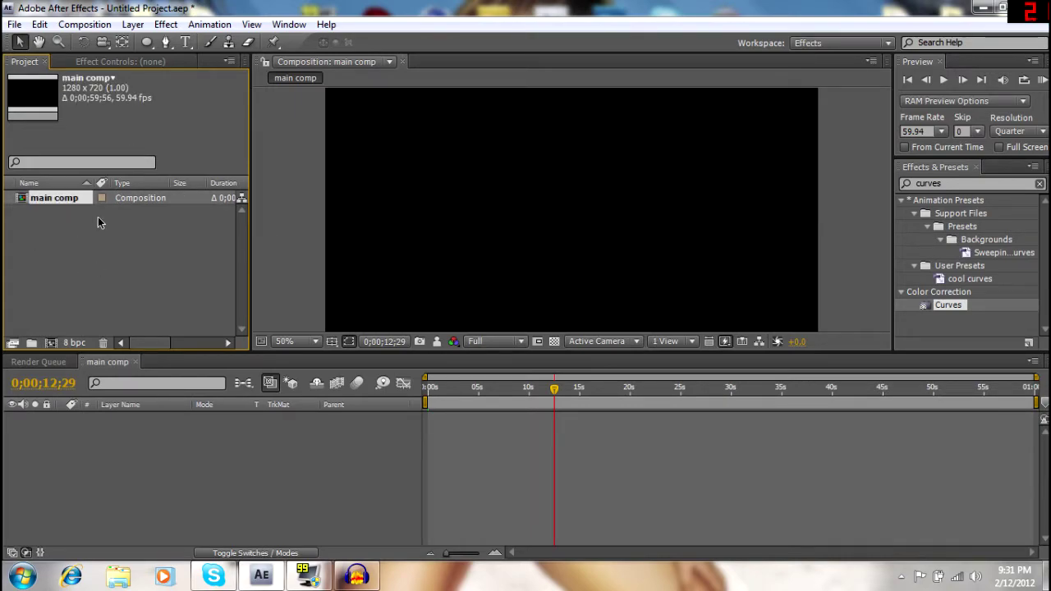
pyautogui.click(104, 249)
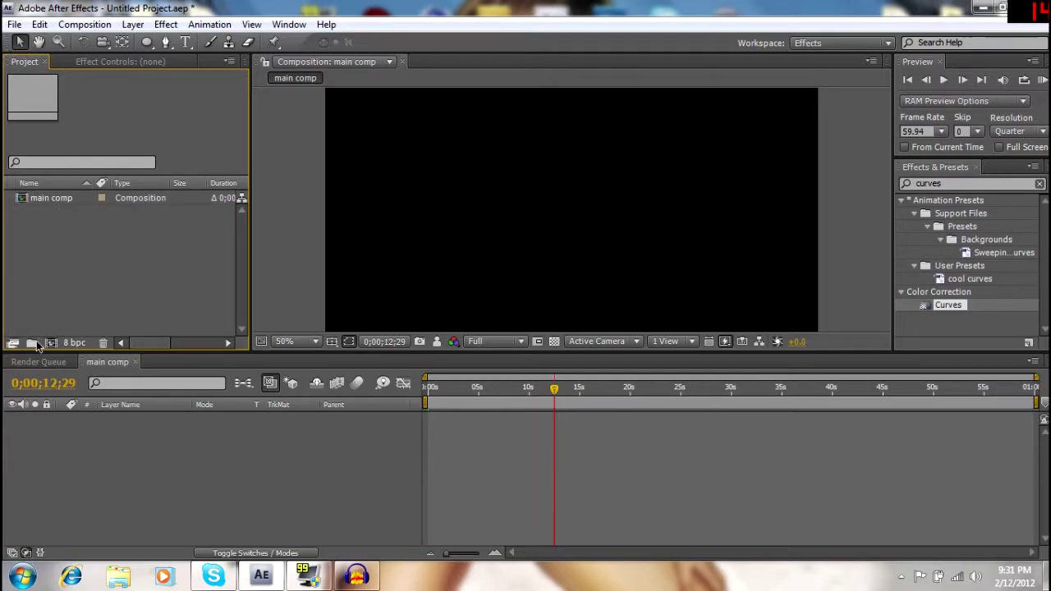
# Import the "air creativity" video from the dueltage folder into the project as footage
pyautogui.click(15, 24)
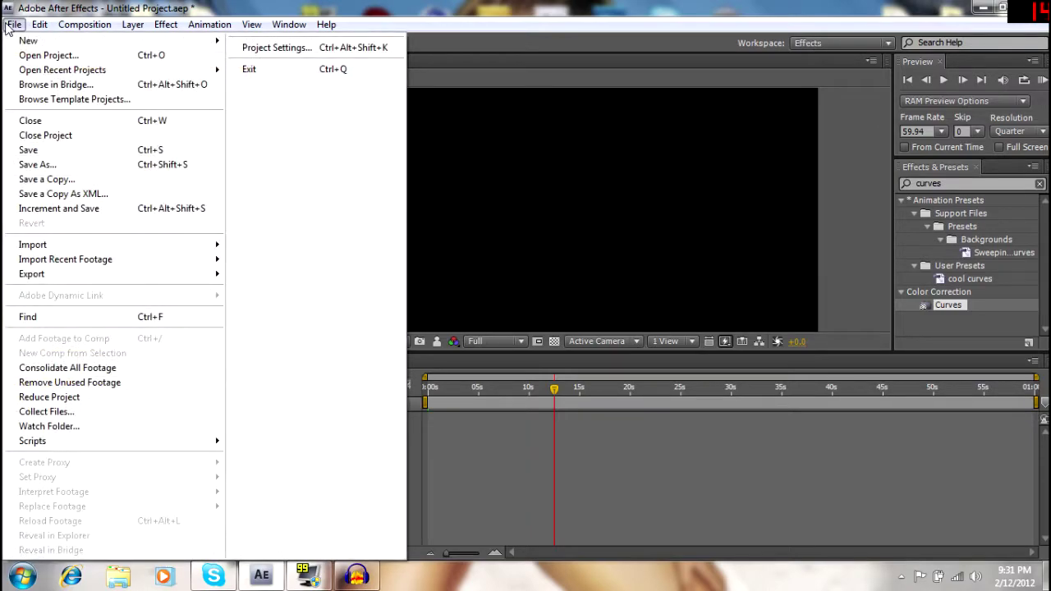
pyautogui.moveTo(156, 255)
pyautogui.click(246, 244)
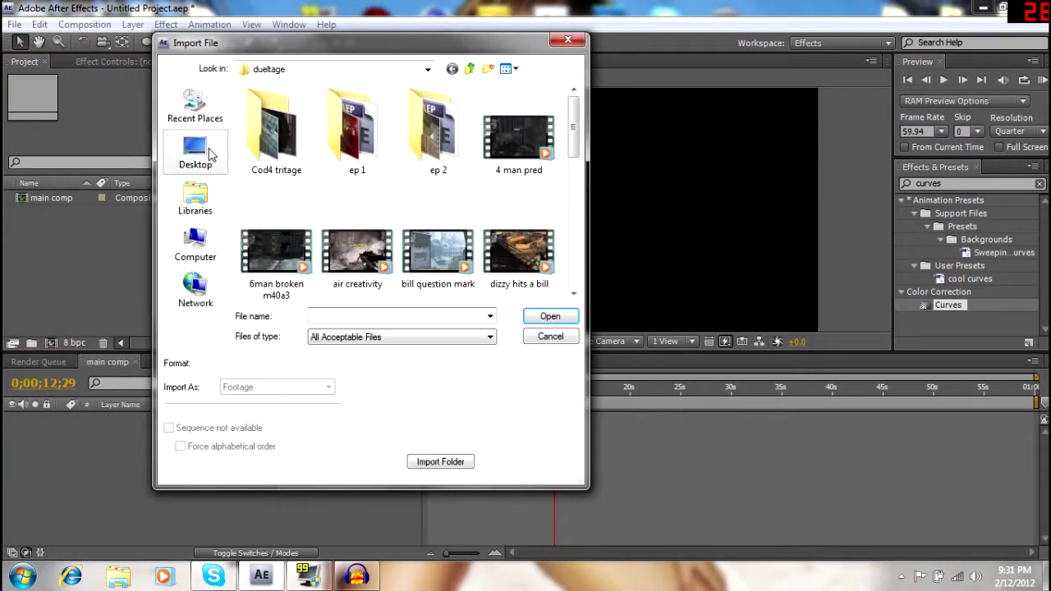
pyautogui.doubleClick(357, 251)
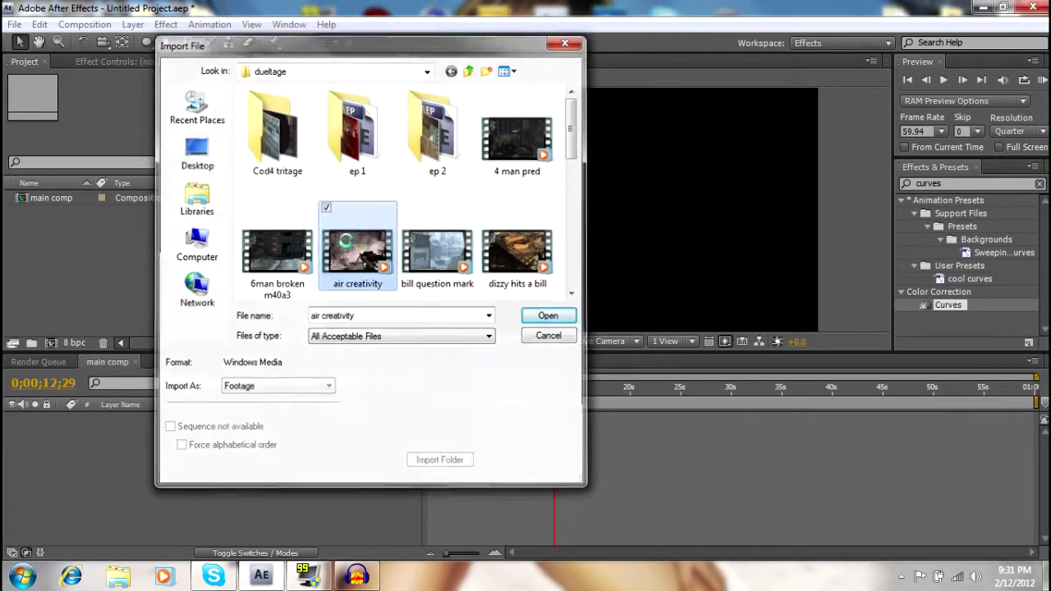
pyautogui.click(100, 253)
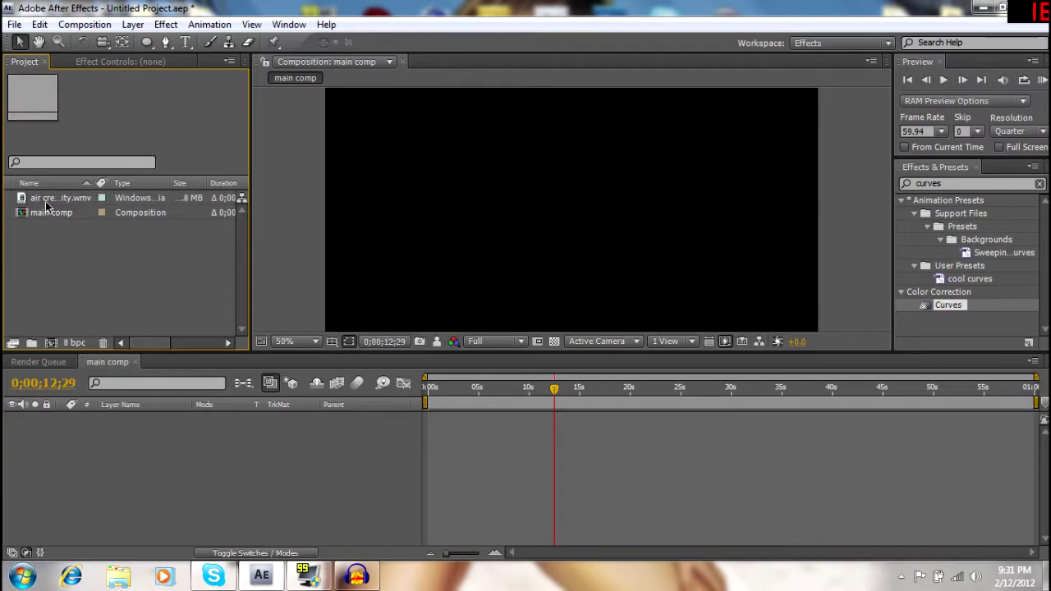
pyautogui.click(60, 198)
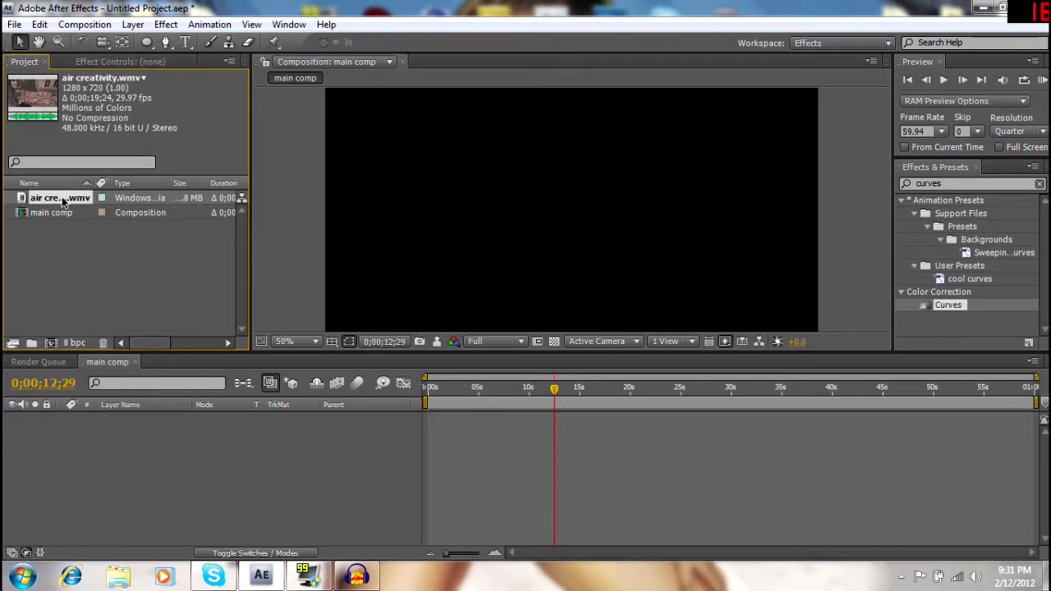
pyautogui.click(120, 258)
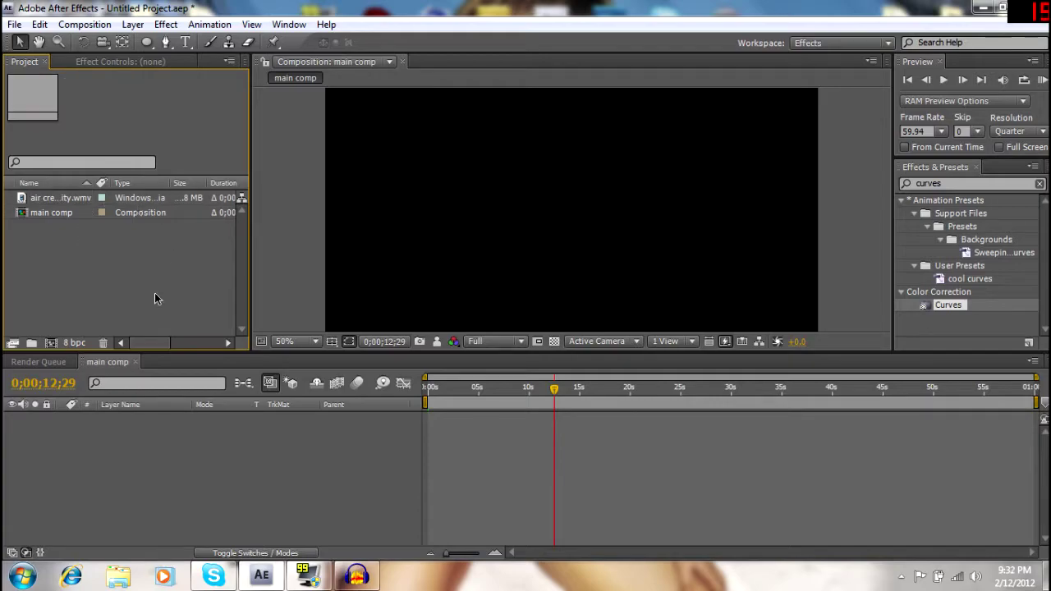
# Create a project folder named "clips"
pyautogui.click(32, 343)
pyautogui.write('clips')
pyautogui.press('Return')
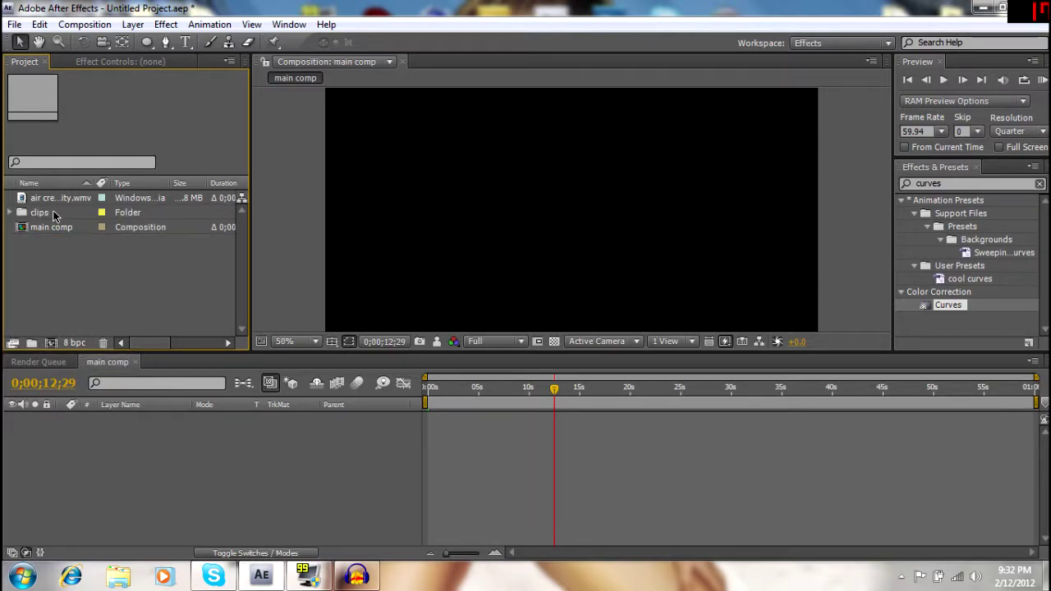
# Keep the air creativity clip outside the clips folder and delete that folder from the project
pyautogui.moveTo(57, 197); pyautogui.dragTo(68, 275)
pyautogui.click(10, 197)
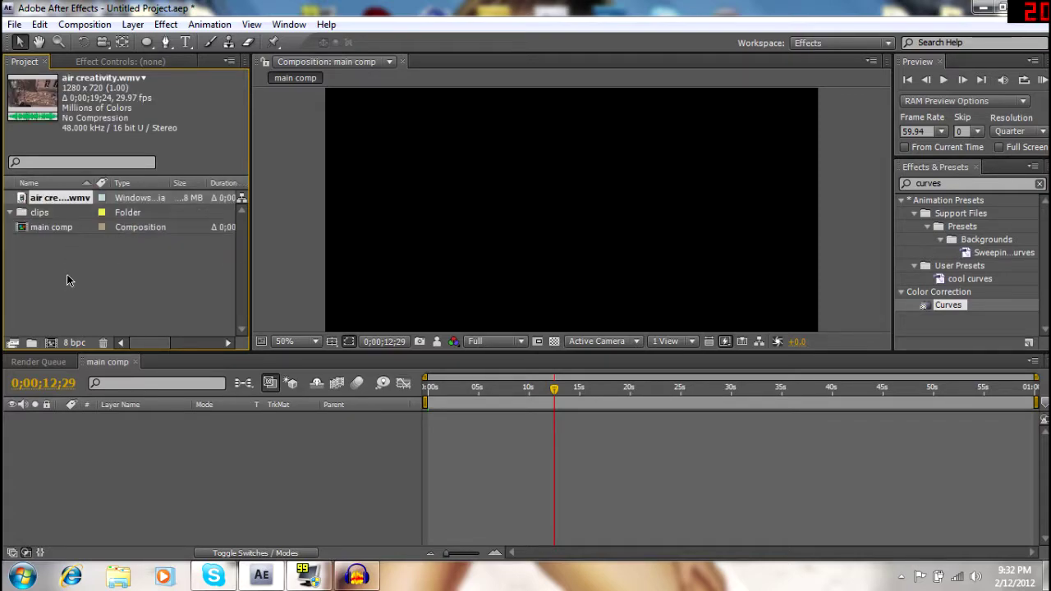
pyautogui.moveTo(46, 212); pyautogui.dragTo(104, 343)
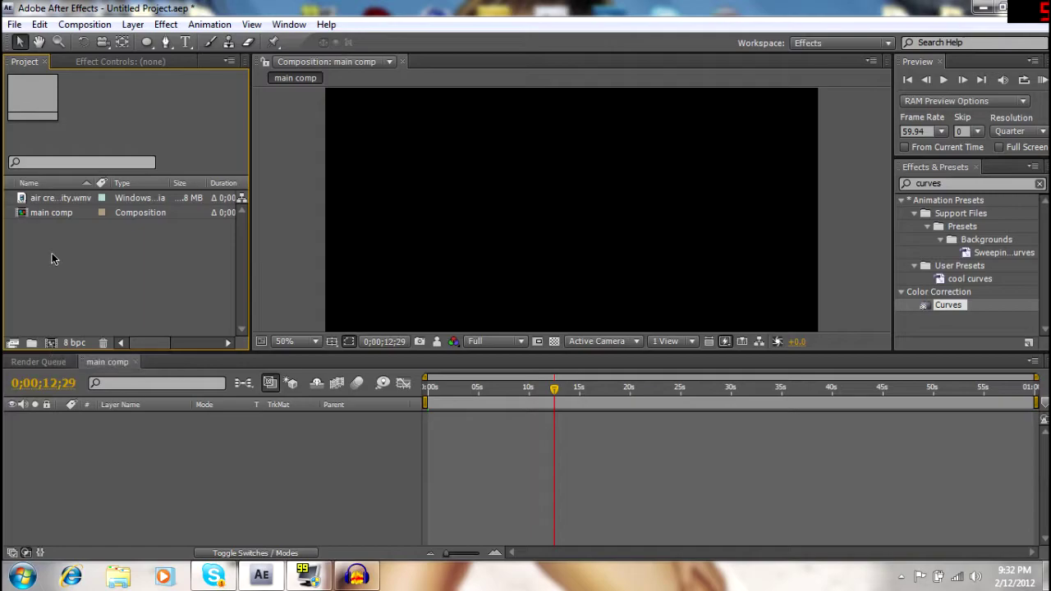
# Create a composition directly from the air creativity footage, matching the clip's own settings
pyautogui.click(46, 343)
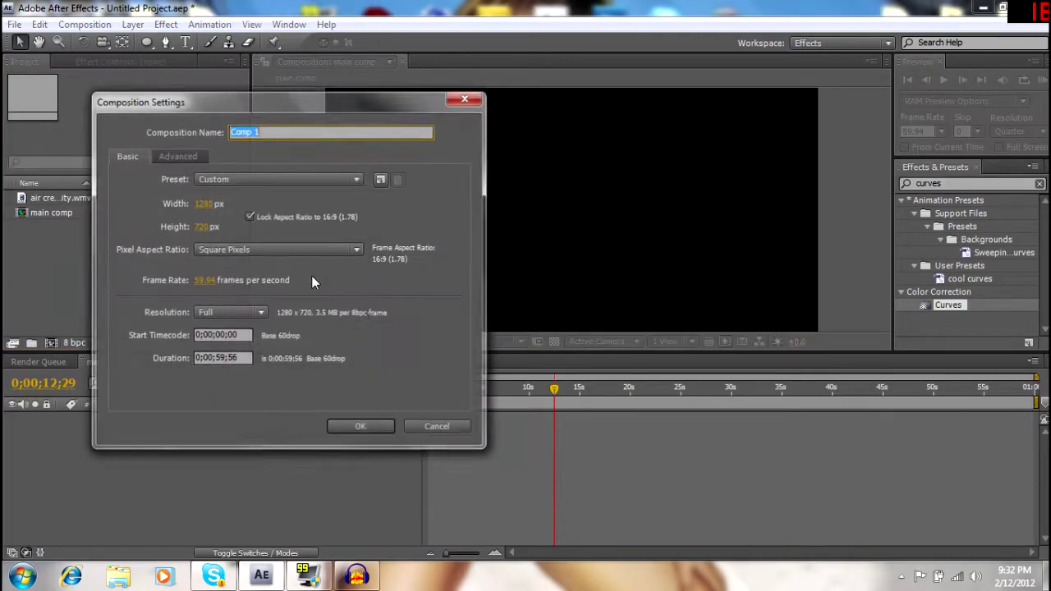
pyautogui.click(433, 426)
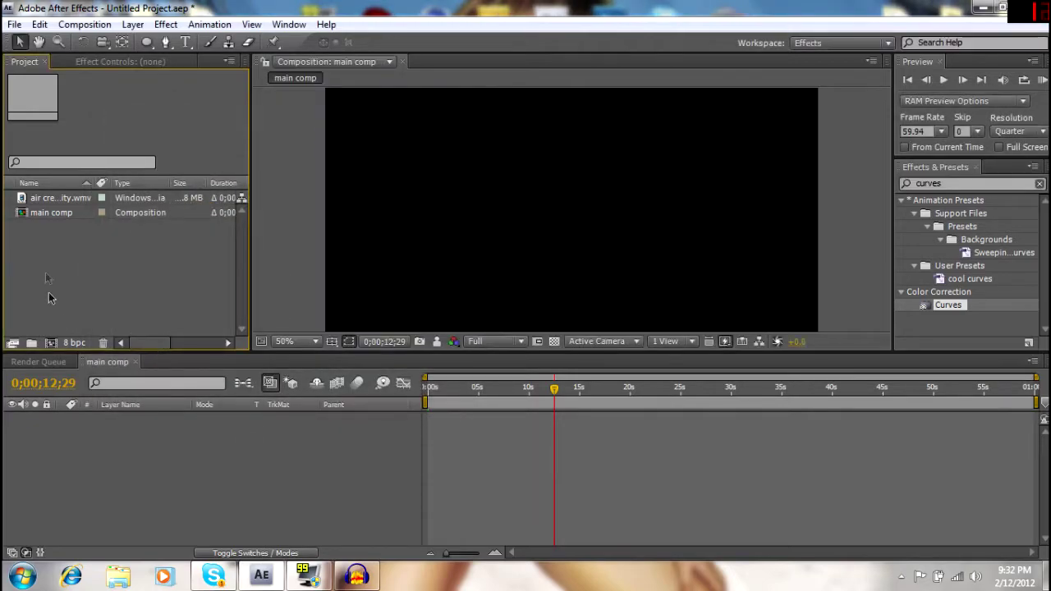
pyautogui.moveTo(62, 199); pyautogui.dragTo(51, 343)
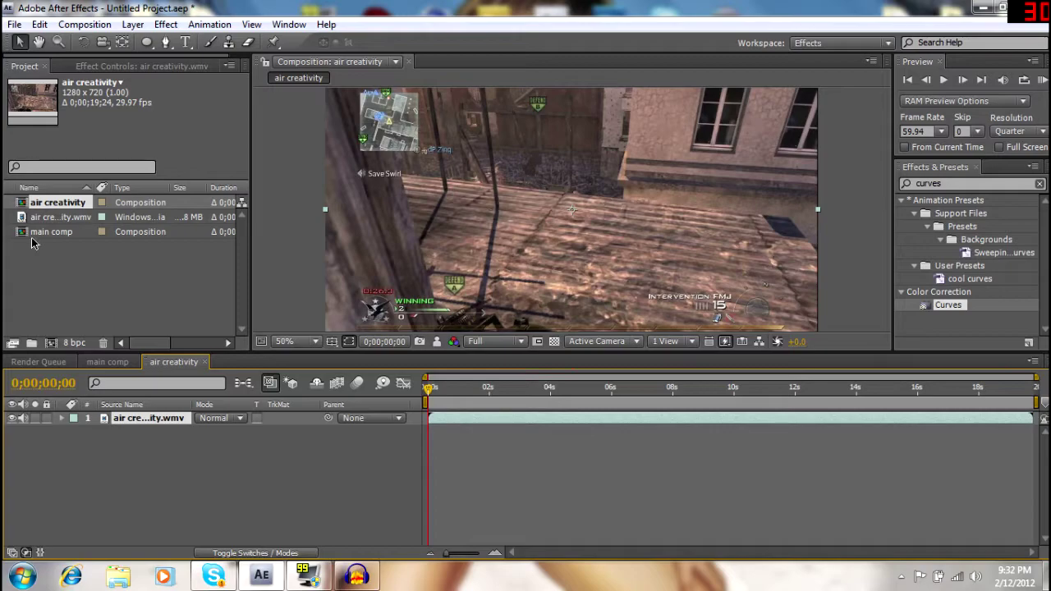
# Delete the air creativity composition from the project
pyautogui.click(59, 203)
pyautogui.press('Delete')
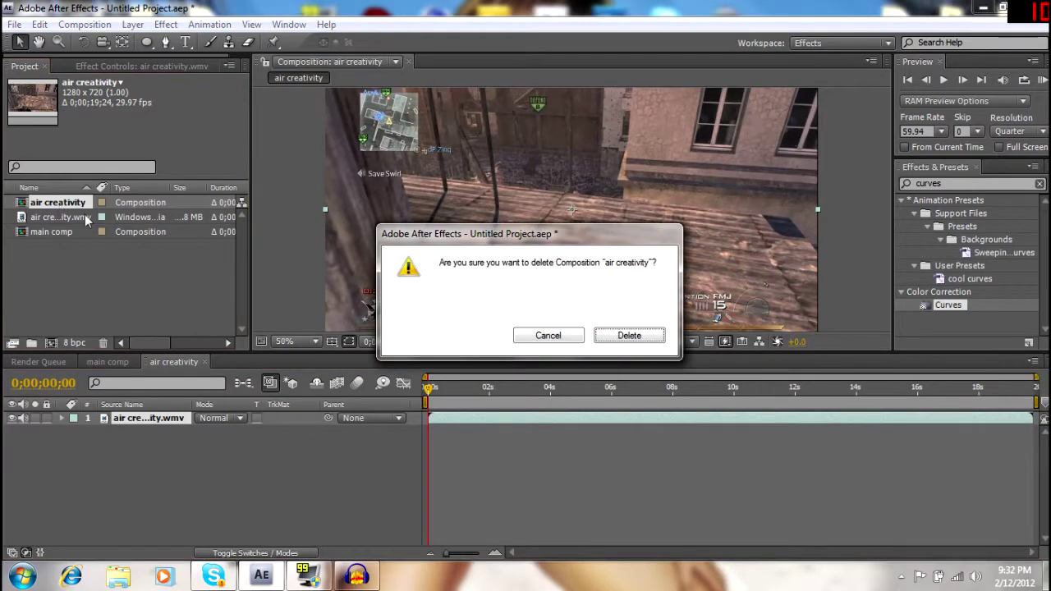
pyautogui.click(654, 335)
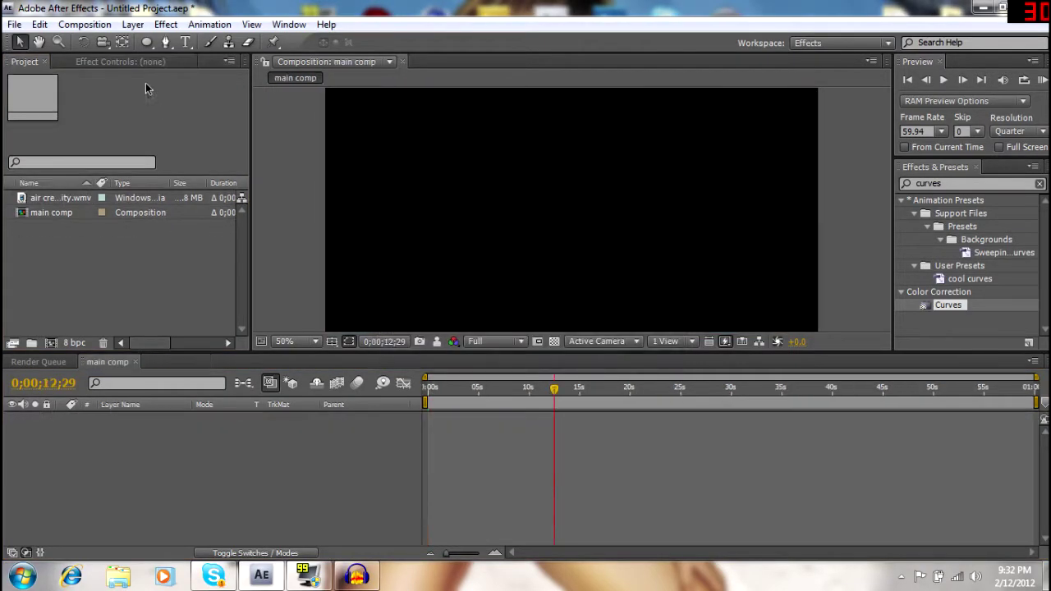
# Add the air creativity.wmv footage to the main comp timeline as a layer starting at 0 seconds
pyautogui.click(143, 61)
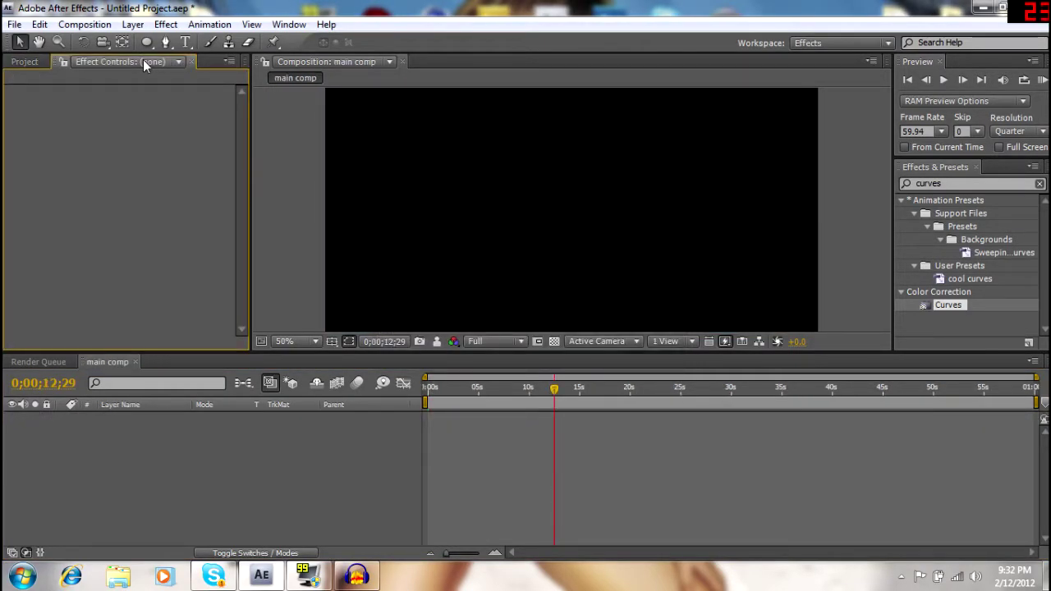
pyautogui.click(18, 62)
pyautogui.moveTo(85, 197); pyautogui.dragTo(204, 460)
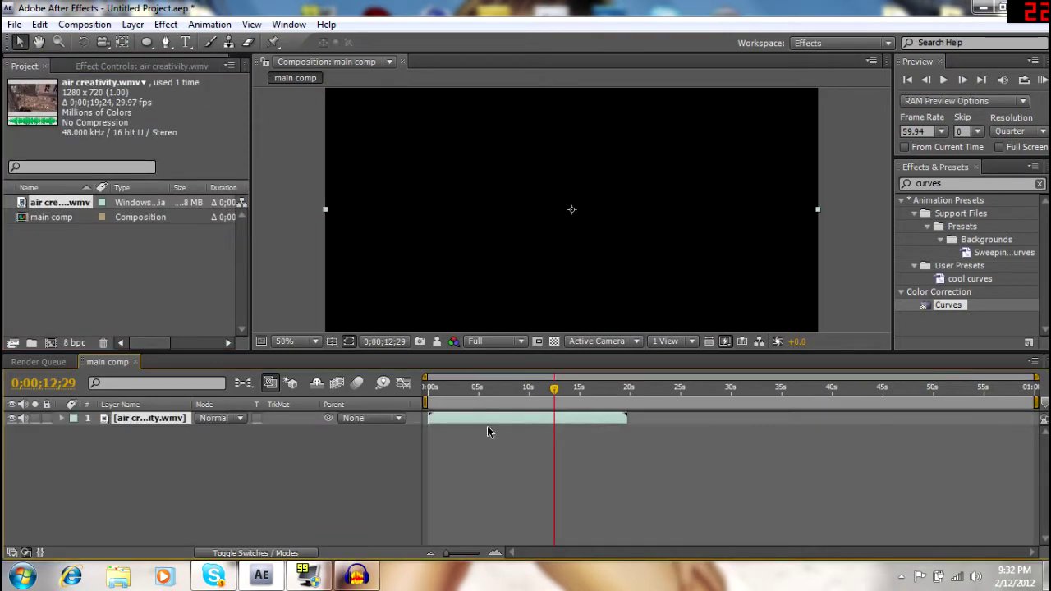
# Show the effect controls of the air creativity layer and set the composition view magnification to Fit up to 100%
pyautogui.rightClick(174, 69)
pyautogui.click(166, 426)
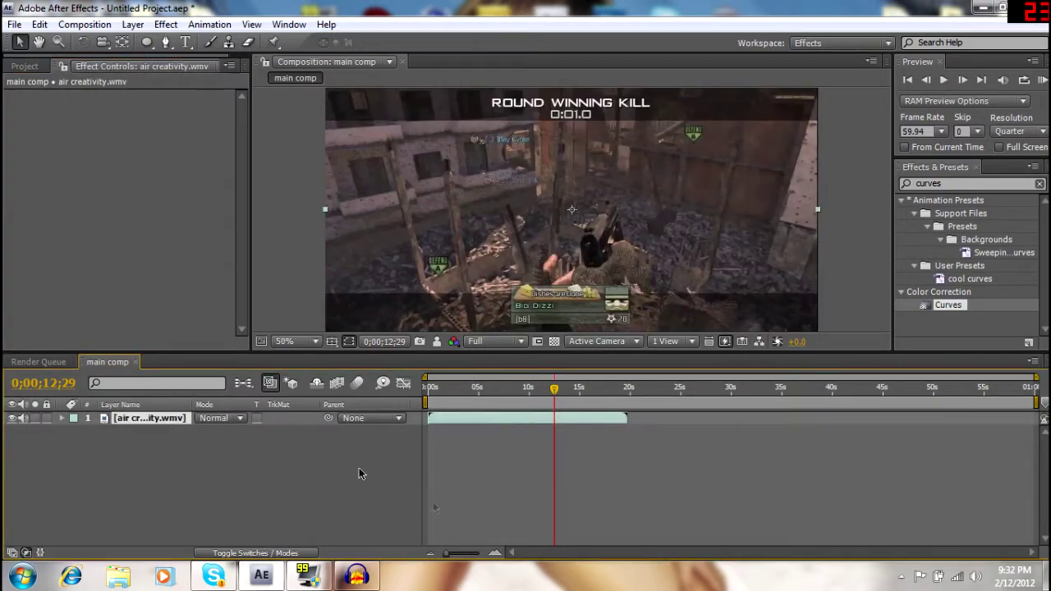
pyautogui.click(316, 341)
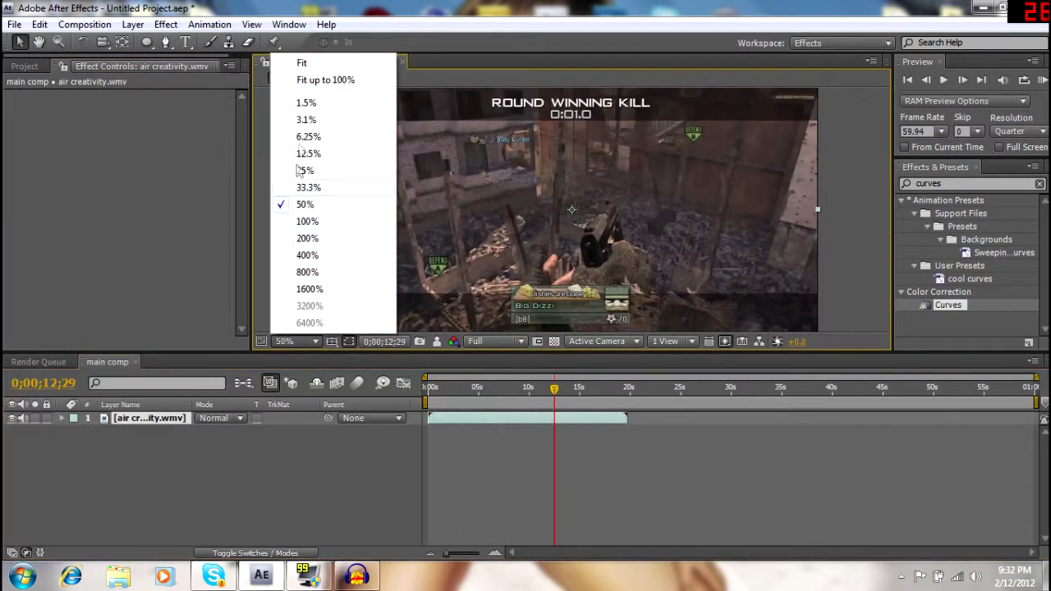
pyautogui.click(325, 79)
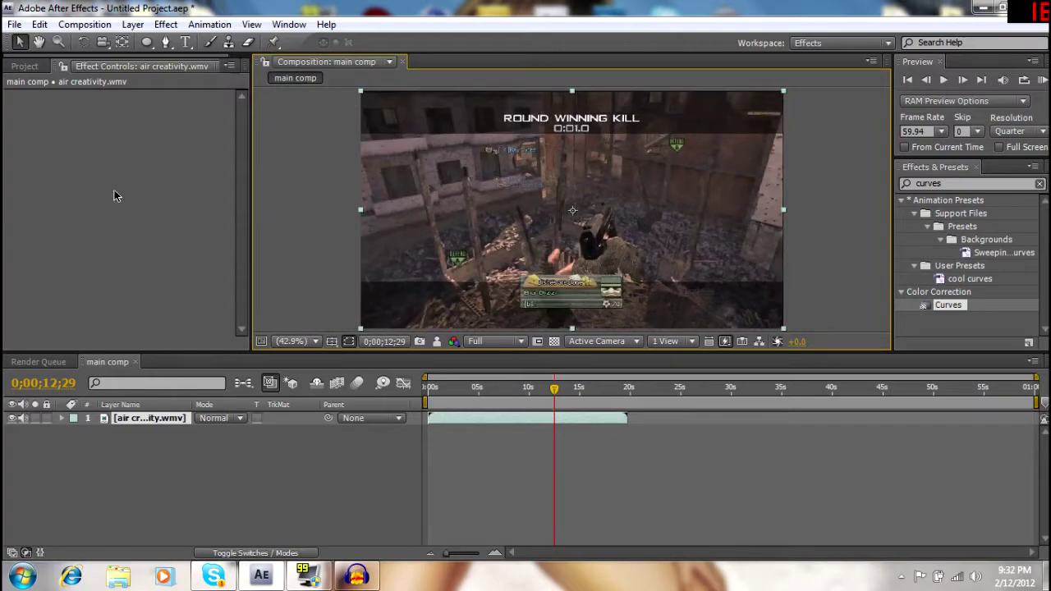
# Apply the Curves color correction effect to the air creativity layer
pyautogui.click(165, 23)
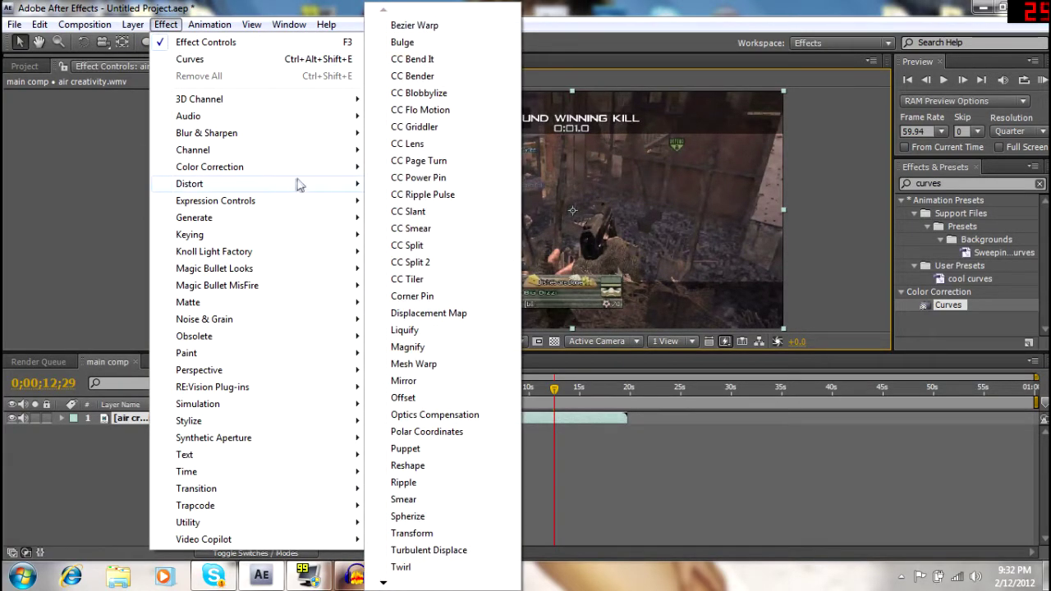
pyautogui.moveTo(328, 172)
pyautogui.click(465, 377)
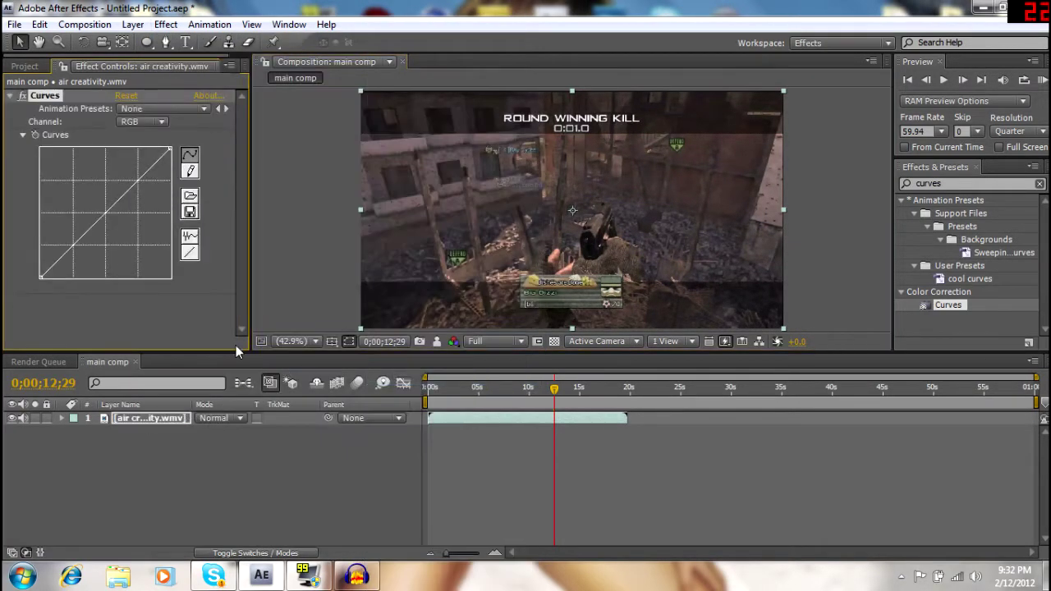
# Apply the cool curves animation preset to the Curves effect on the air creativity layer
pyautogui.click(168, 109)
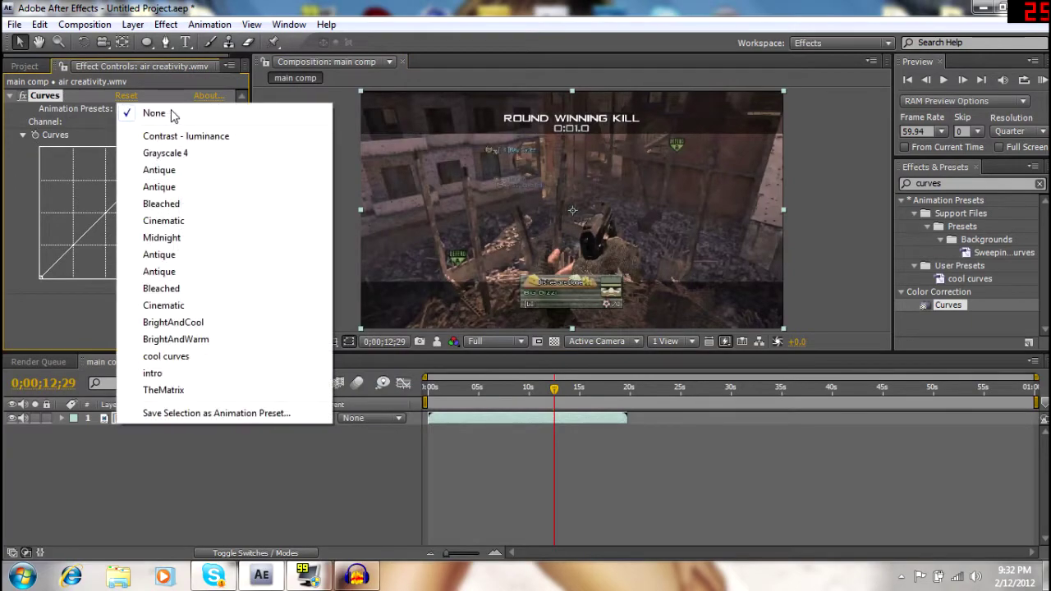
pyautogui.click(191, 356)
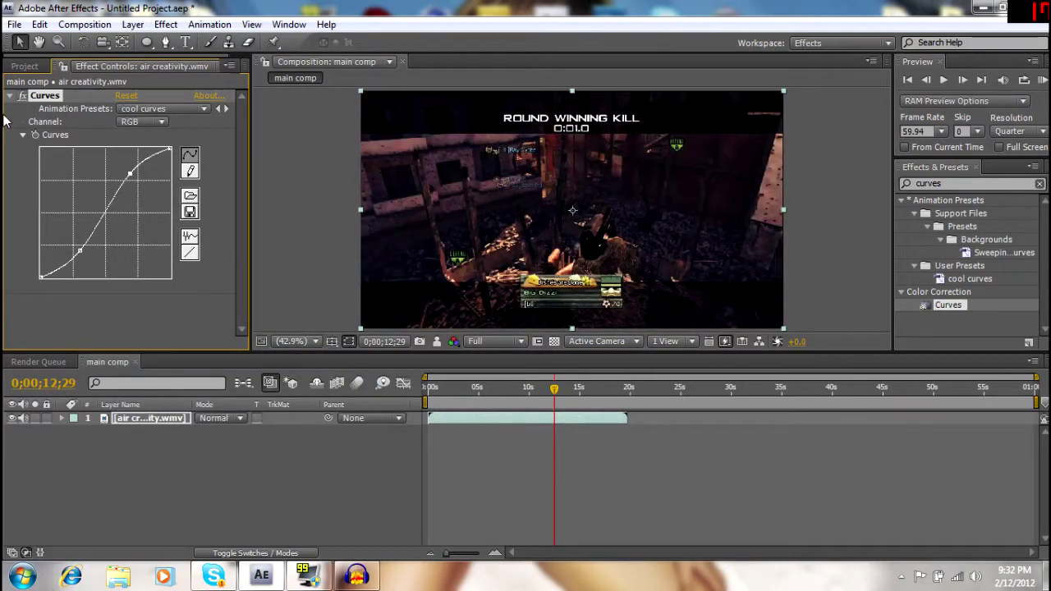
pyautogui.click(9, 96)
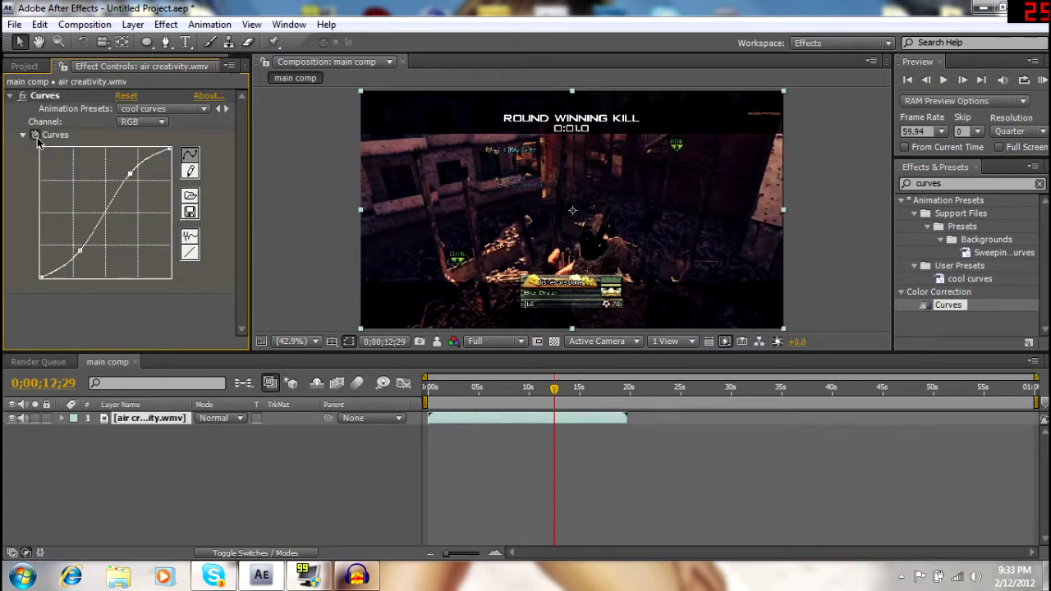
# Toggle the Curves effect to compare the footage with and without it, and delete the effect from the air creativity layer
pyautogui.click(35, 137)
pyautogui.click(23, 96)
pyautogui.click(23, 96)
pyautogui.click(23, 96)
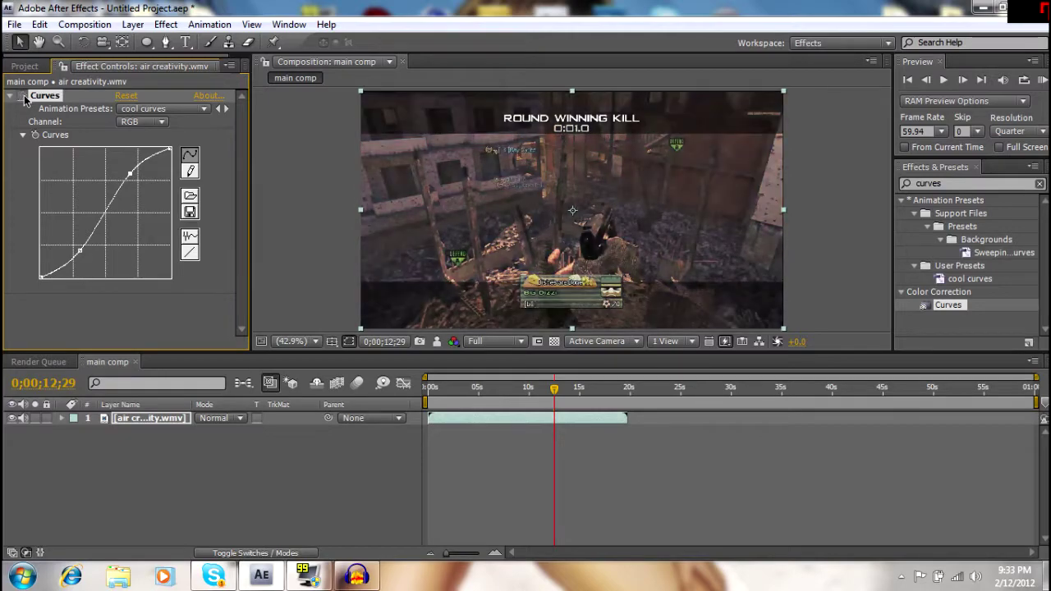
pyautogui.click(10, 96)
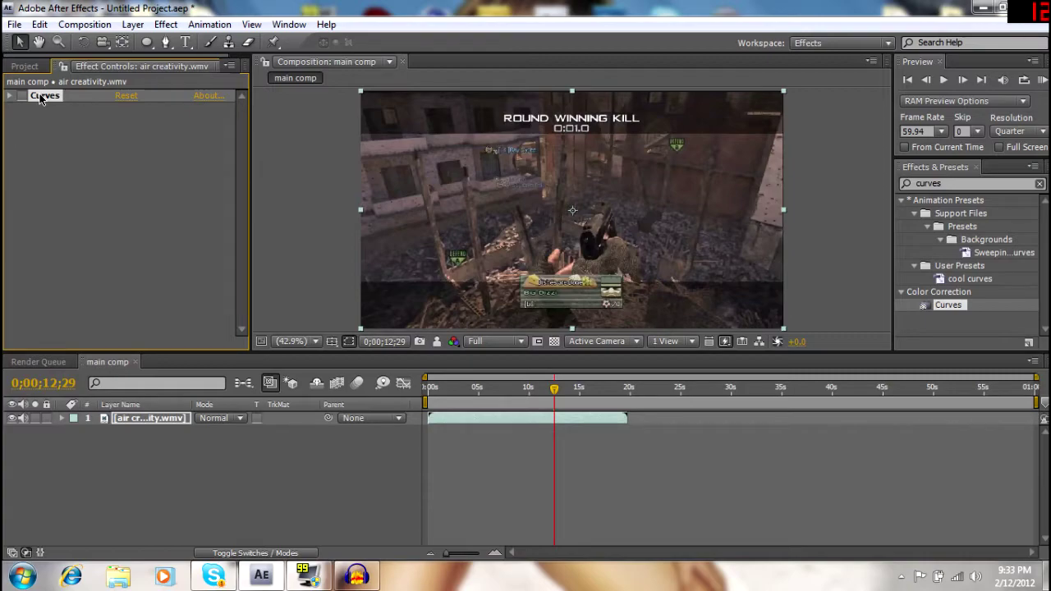
# Show the project items with none selected and choose the Effects workspace
pyautogui.click(26, 65)
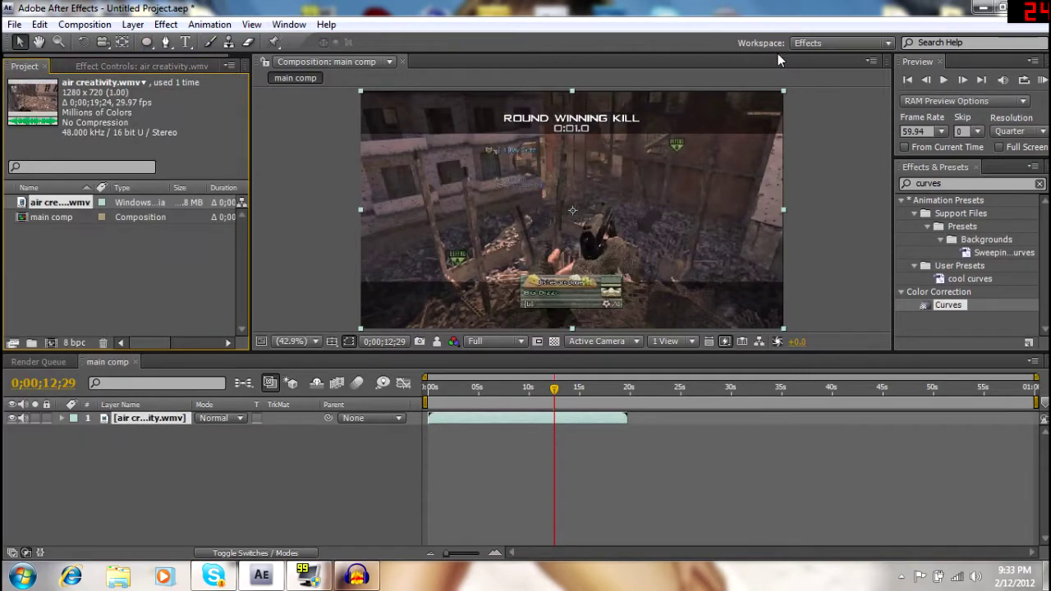
pyautogui.click(819, 45)
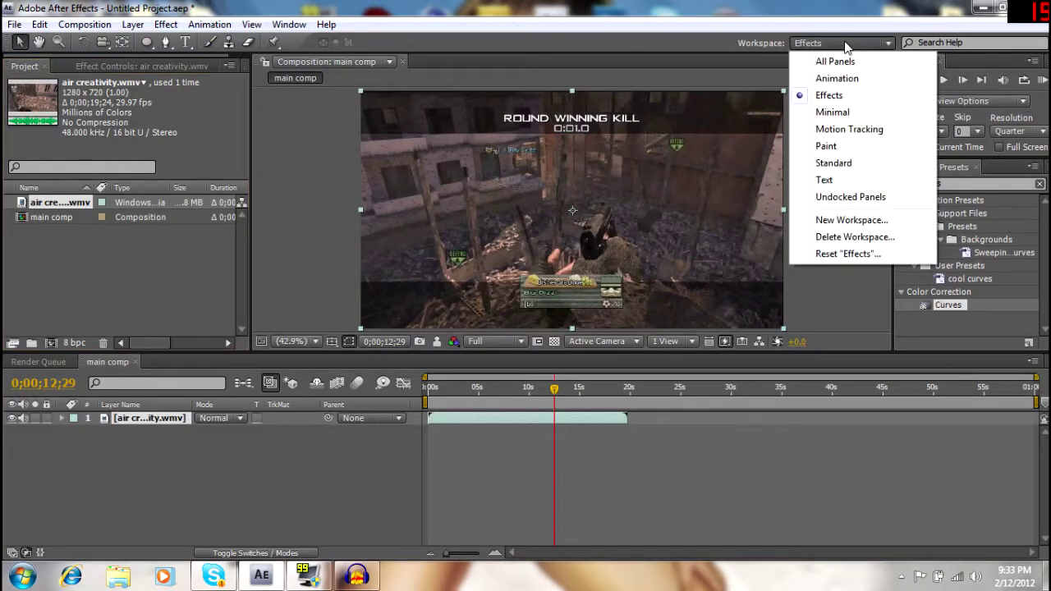
pyautogui.click(825, 94)
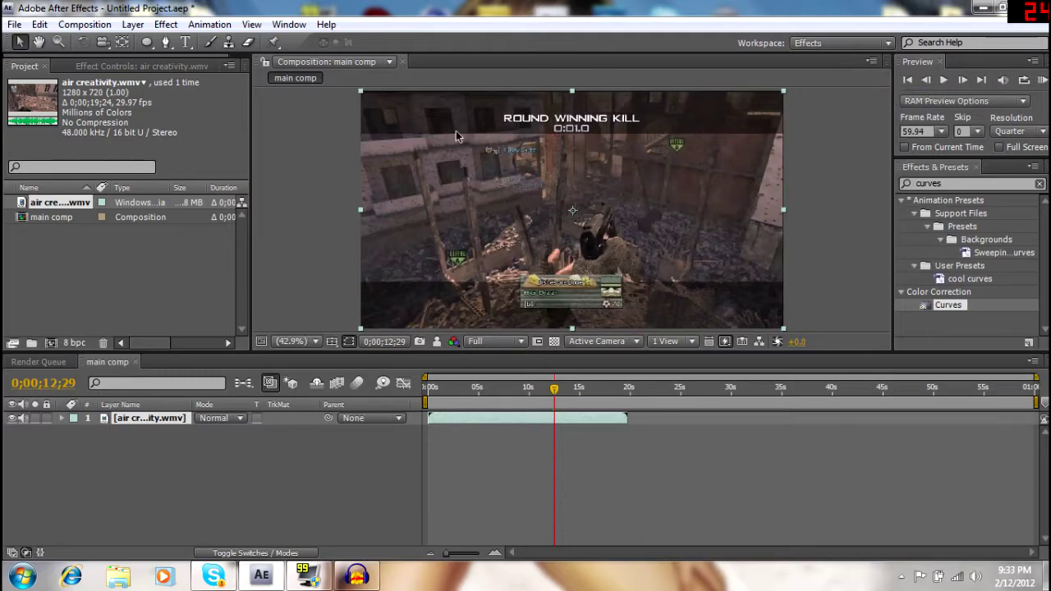
pyautogui.click(111, 253)
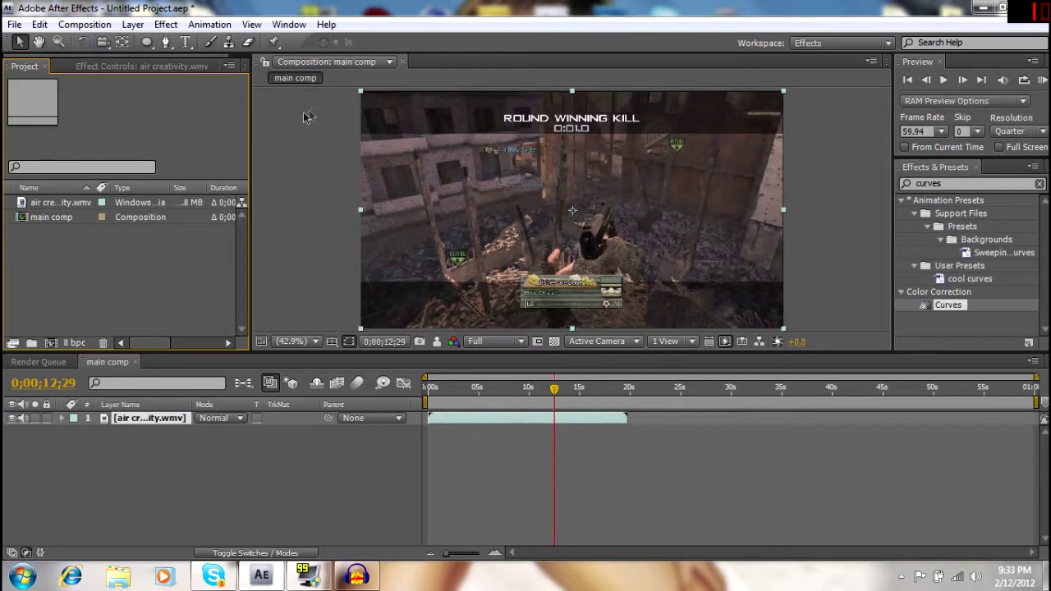
pyautogui.click(7, 27)
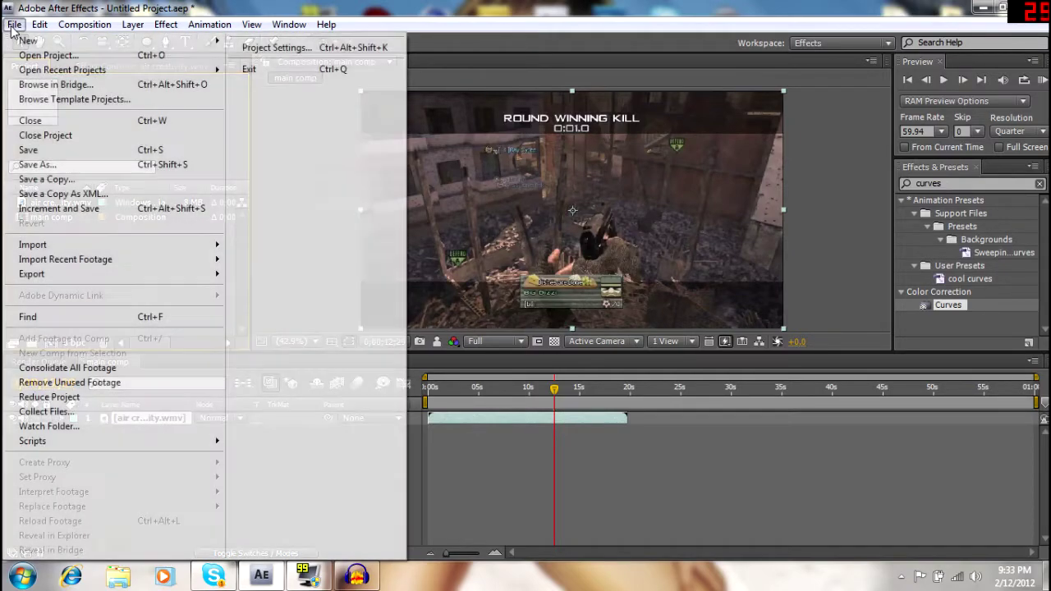
pyautogui.moveTo(132, 23)
pyautogui.click(459, 31)
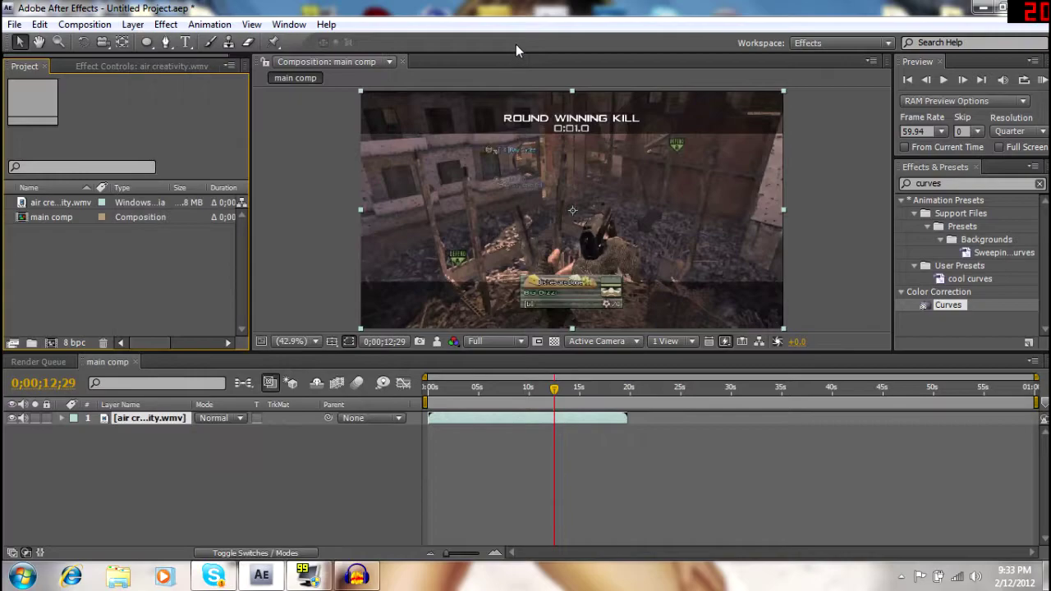
pyautogui.click(15, 24)
pyautogui.moveTo(50, 44)
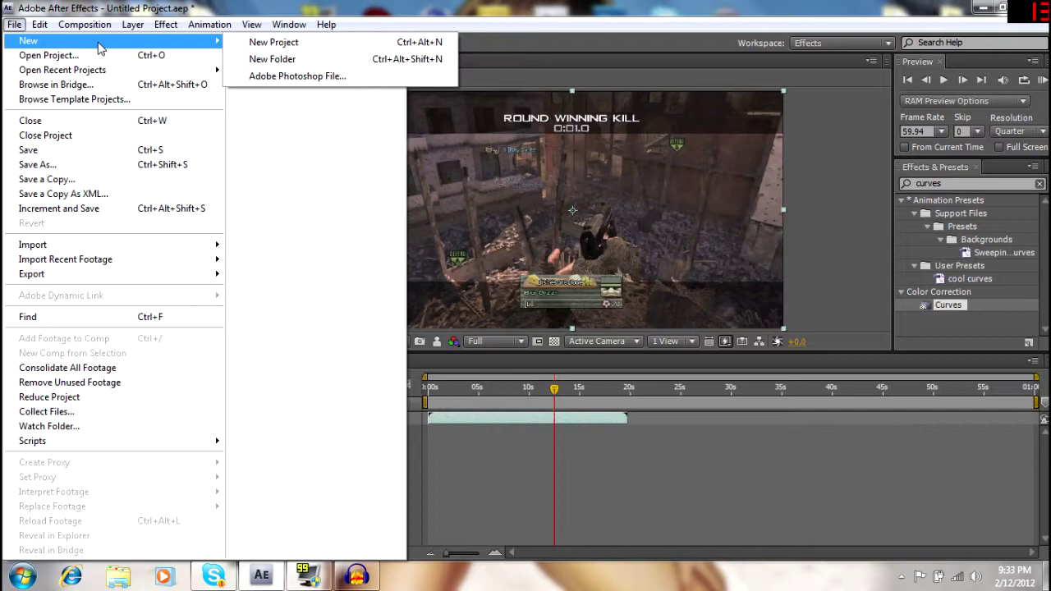
pyautogui.moveTo(123, 70)
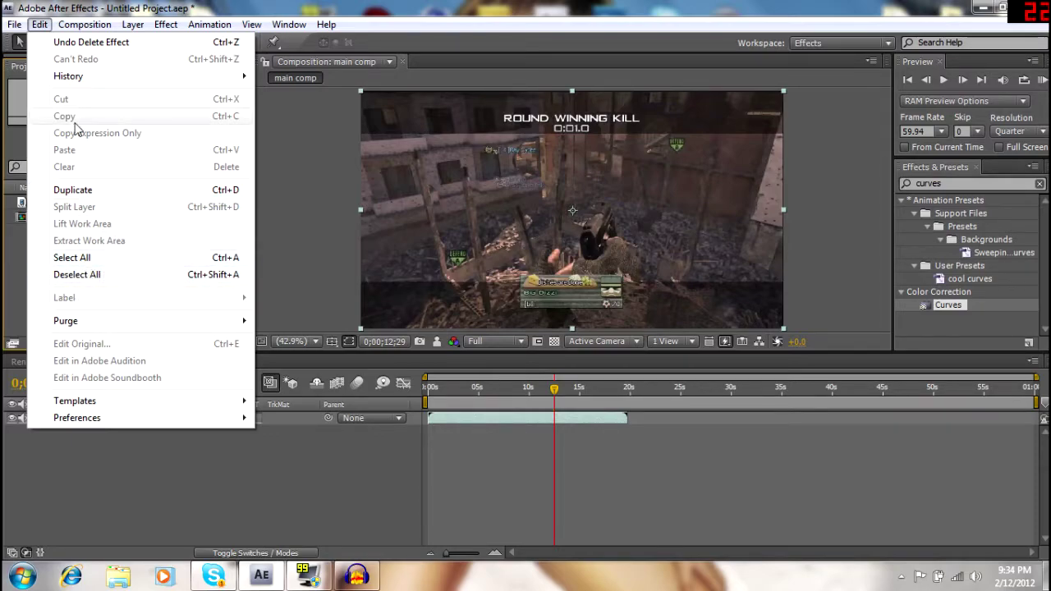
pyautogui.click(40, 24)
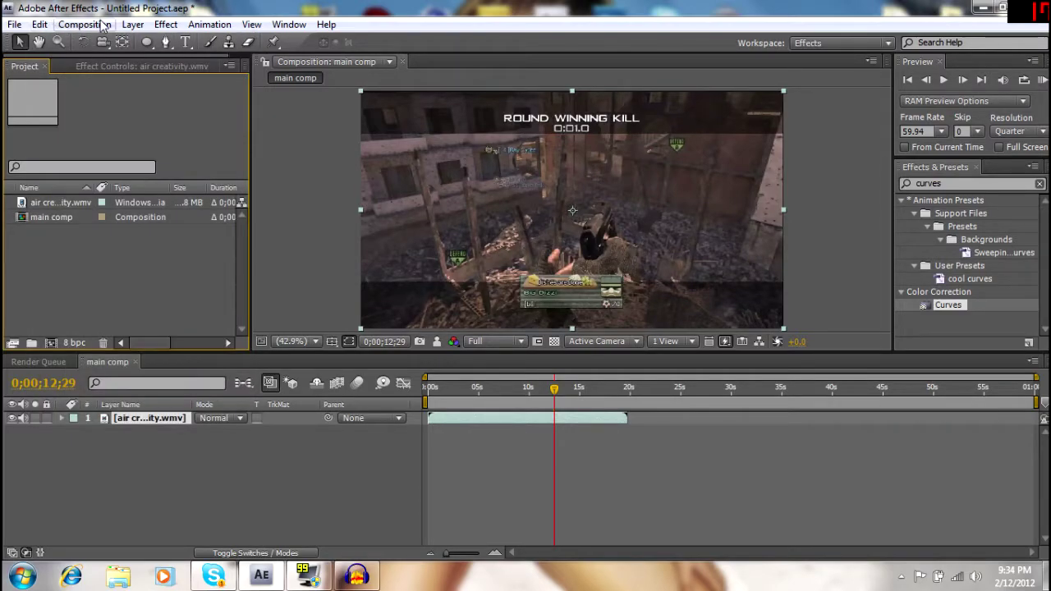
pyautogui.click(103, 27)
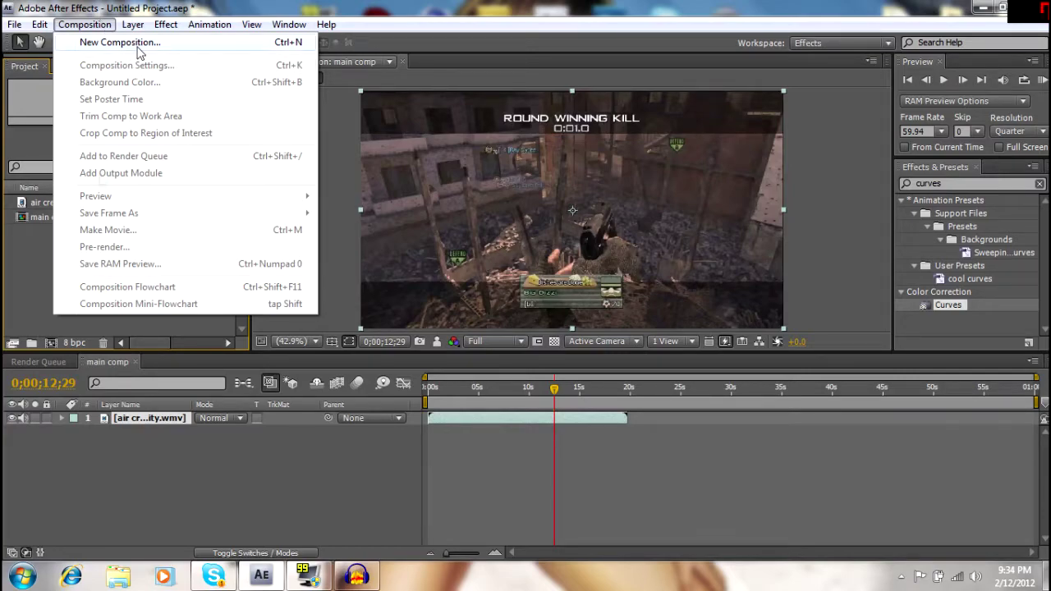
# Shorten the work area to end just past the air creativity clip, at about 20 seconds, and trim the main comp to it
pyautogui.click(152, 428)
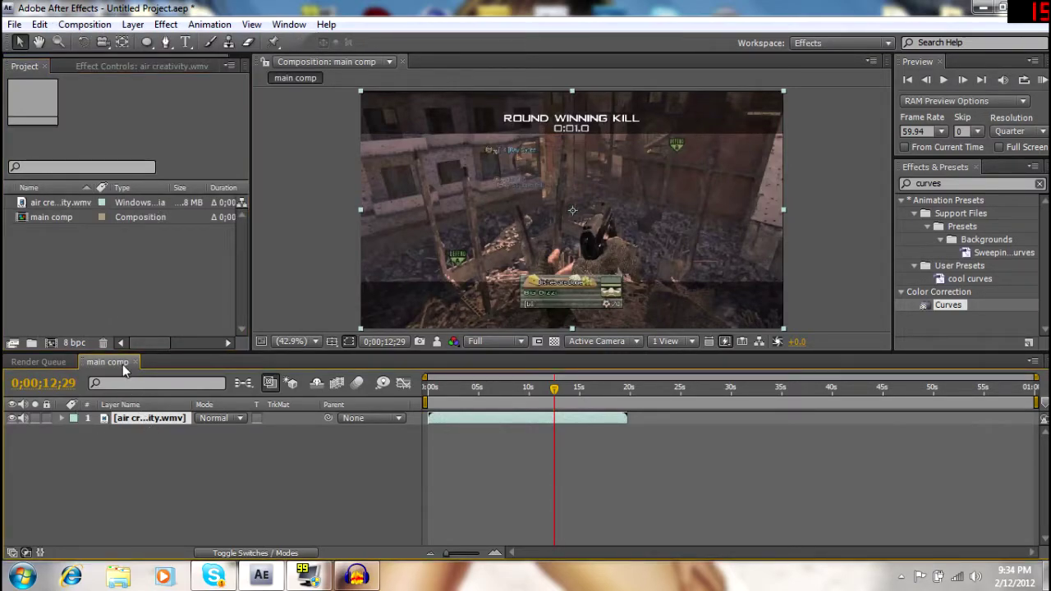
pyautogui.click(82, 25)
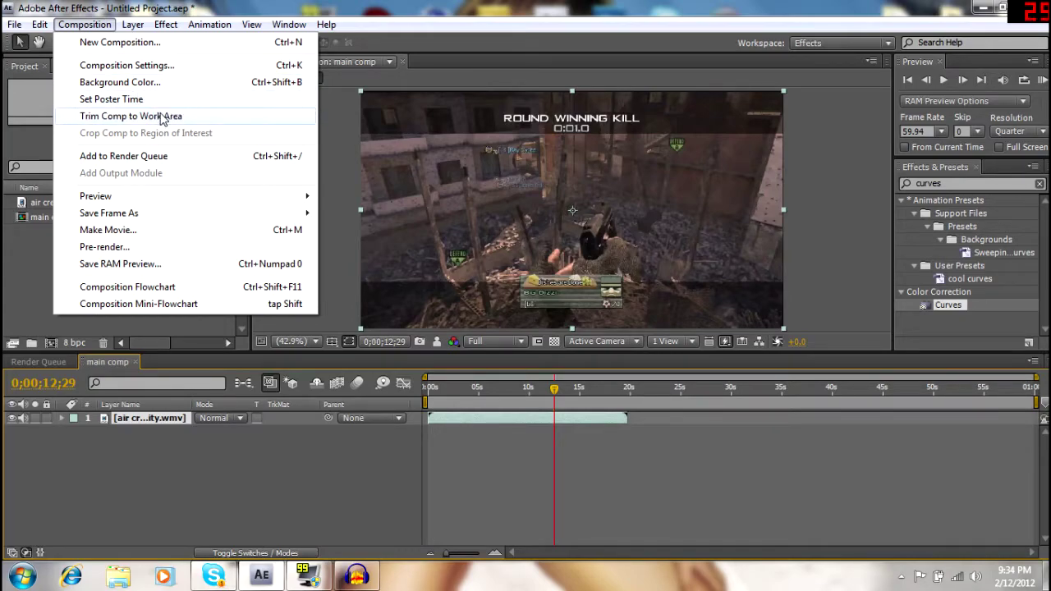
pyautogui.click(626, 390)
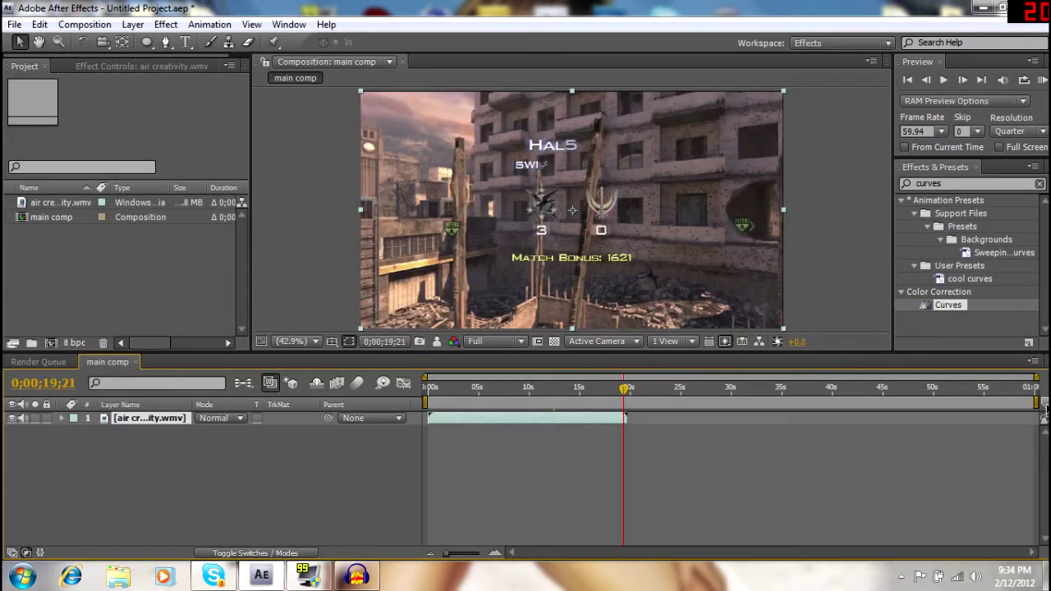
pyautogui.moveTo(1040, 404); pyautogui.dragTo(628, 419)
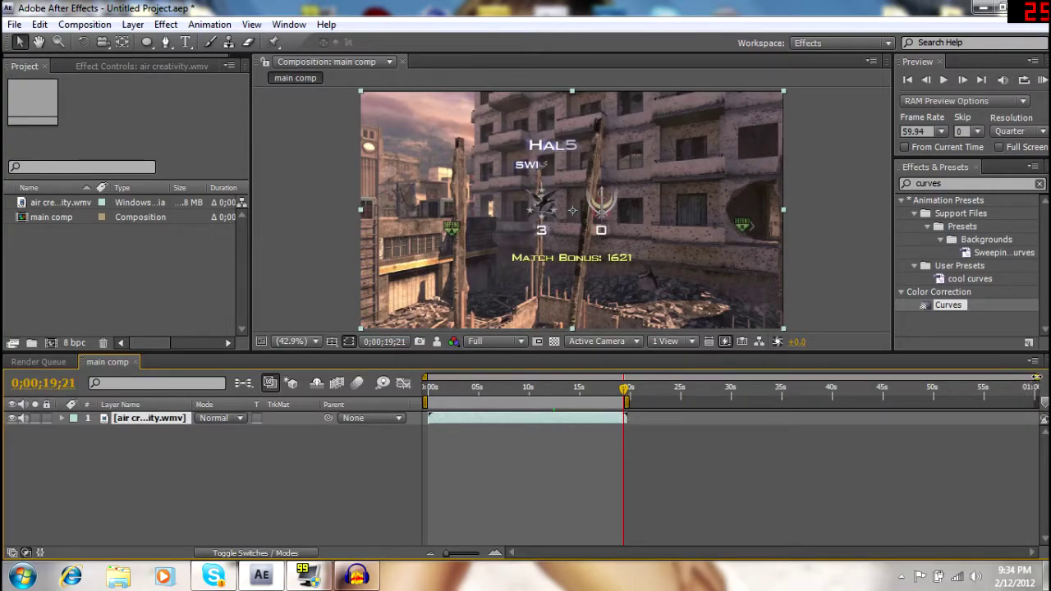
pyautogui.moveTo(1036, 377)
pyautogui.mouseDown()
pyautogui.moveTo(919, 376)
pyautogui.moveTo(1039, 377)
pyautogui.mouseUp()
pyautogui.moveTo(626, 404)
pyautogui.mouseDown()
pyautogui.moveTo(643, 404)
pyautogui.moveTo(632, 404)
pyautogui.mouseUp()
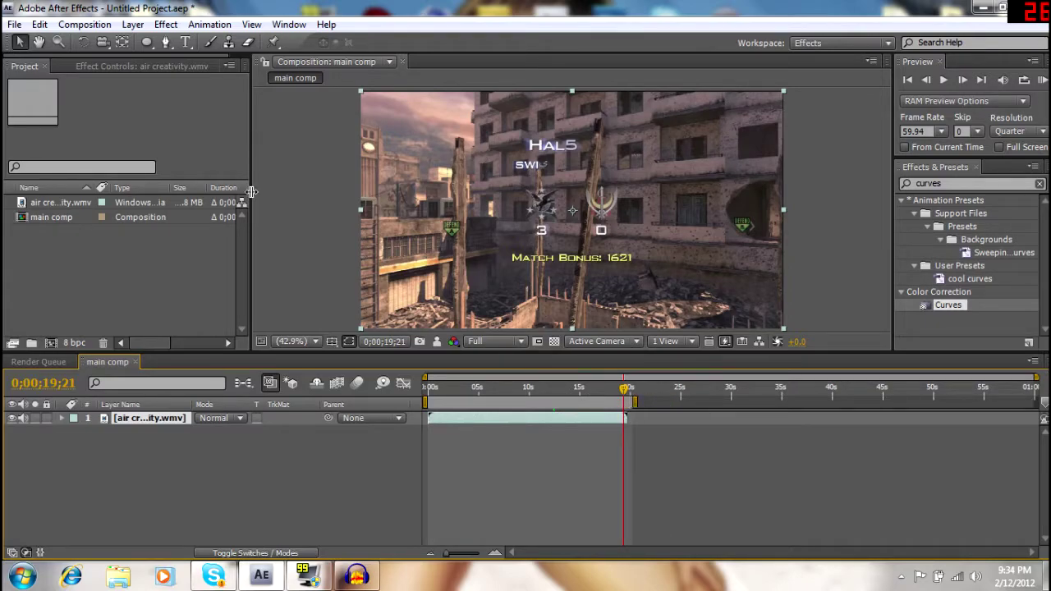
pyautogui.click(85, 24)
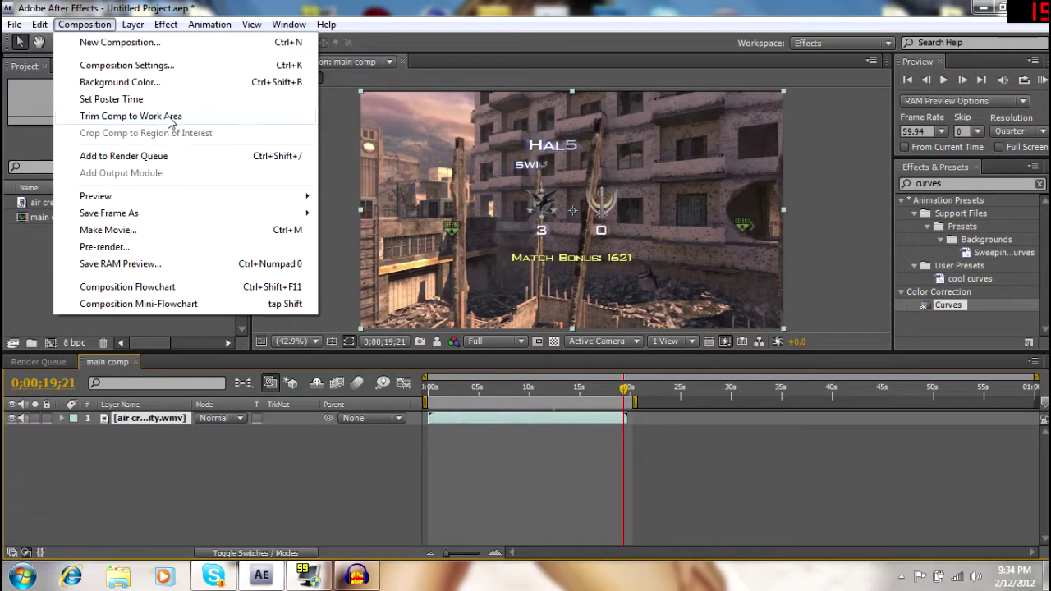
pyautogui.click(171, 118)
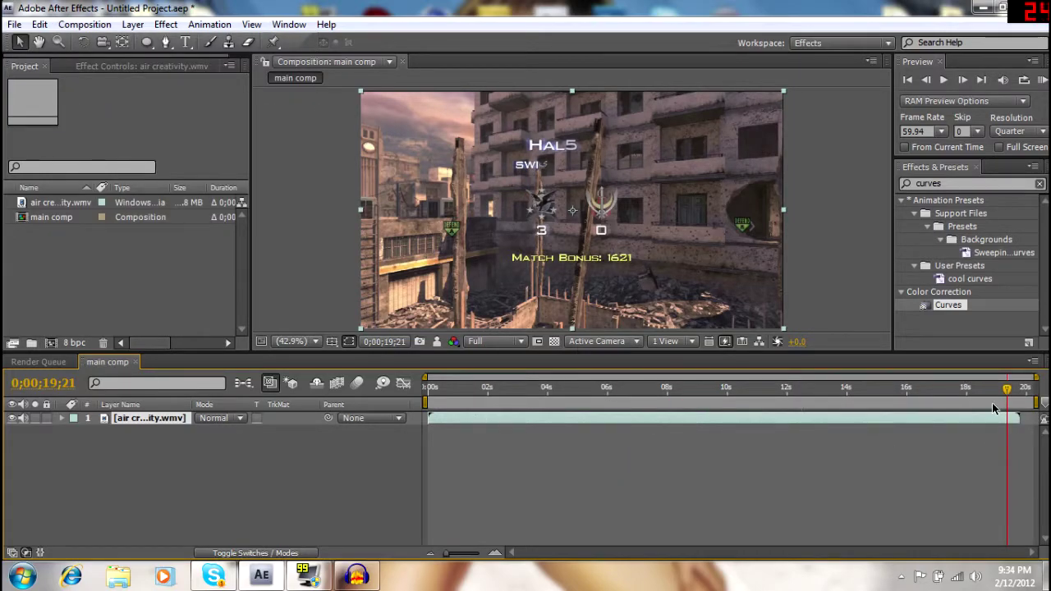
# View the render queue and return to the main comp timeline
pyautogui.click(84, 24)
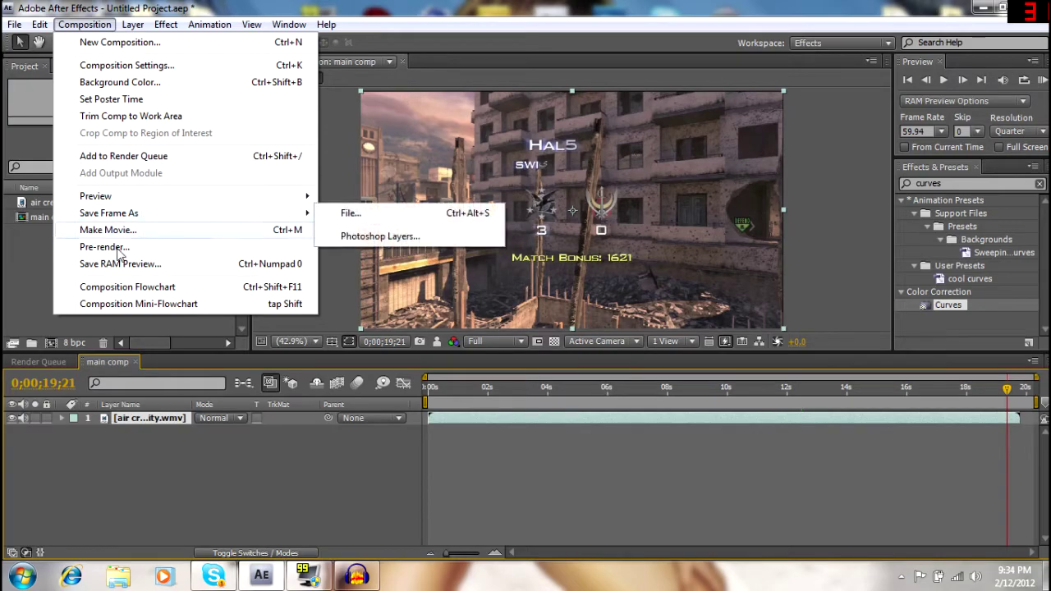
pyautogui.click(3, 295)
pyautogui.click(49, 364)
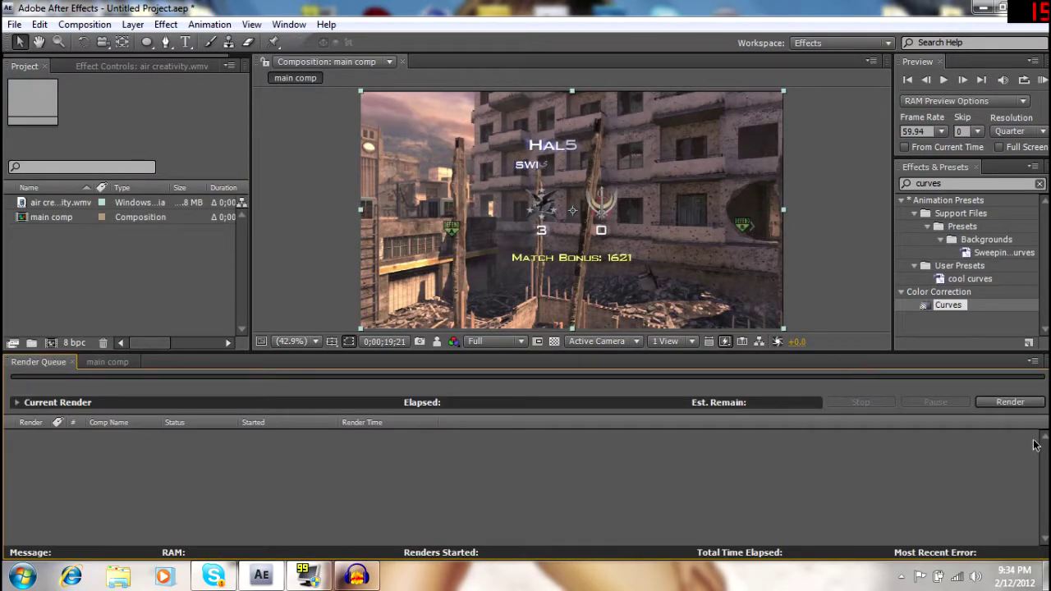
pyautogui.click(105, 362)
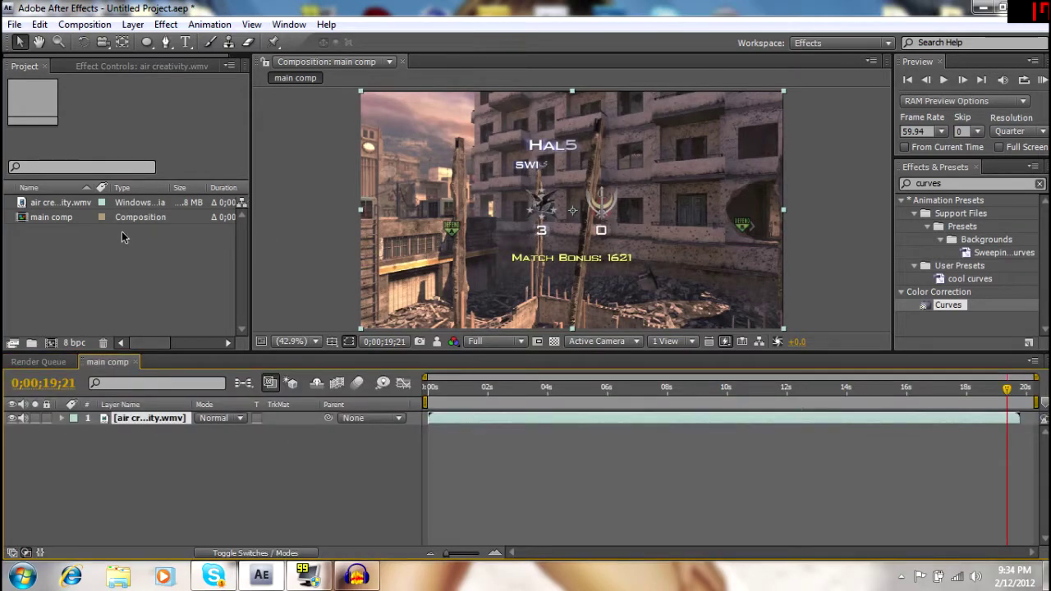
pyautogui.click(84, 24)
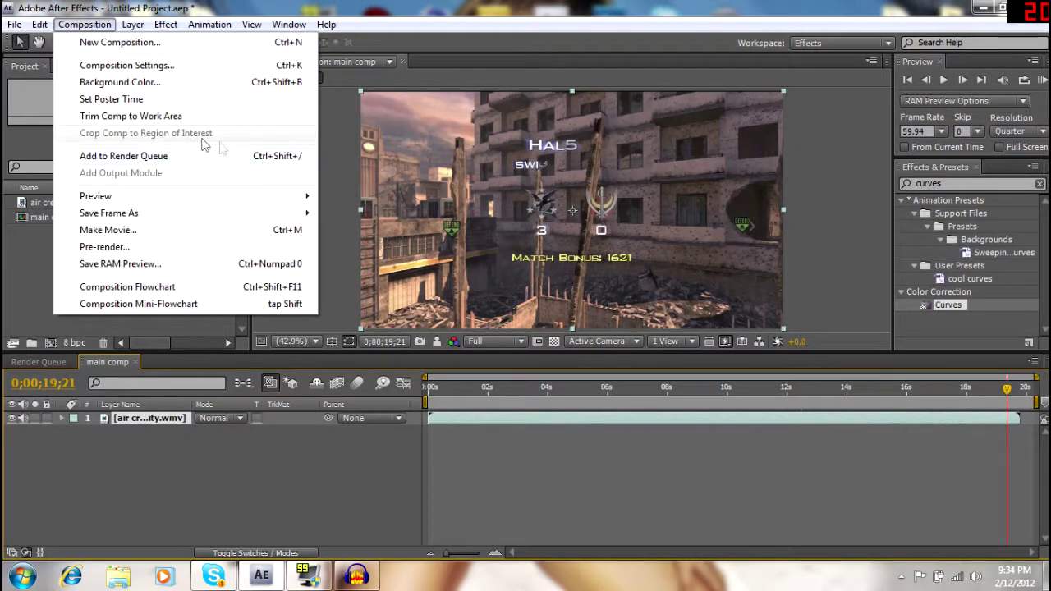
pyautogui.moveTo(164, 212)
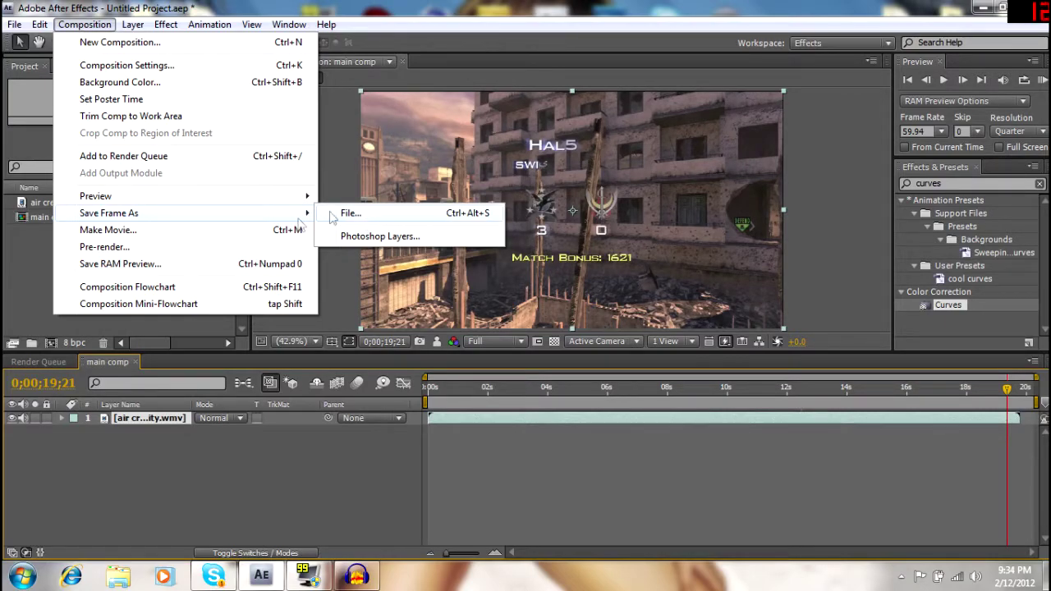
pyautogui.click(33, 271)
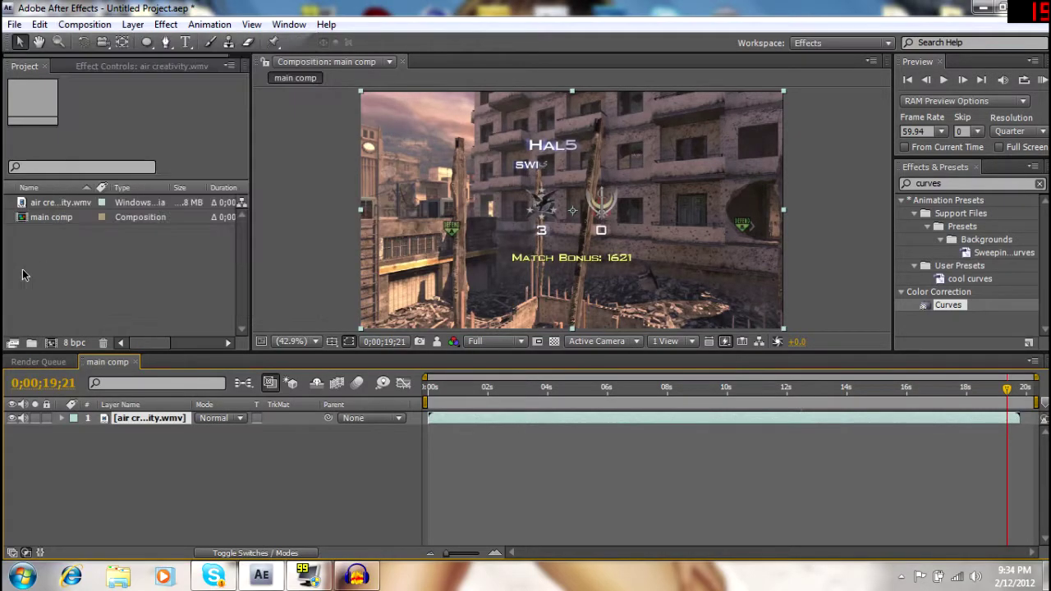
pyautogui.click(168, 29)
pyautogui.click(84, 143)
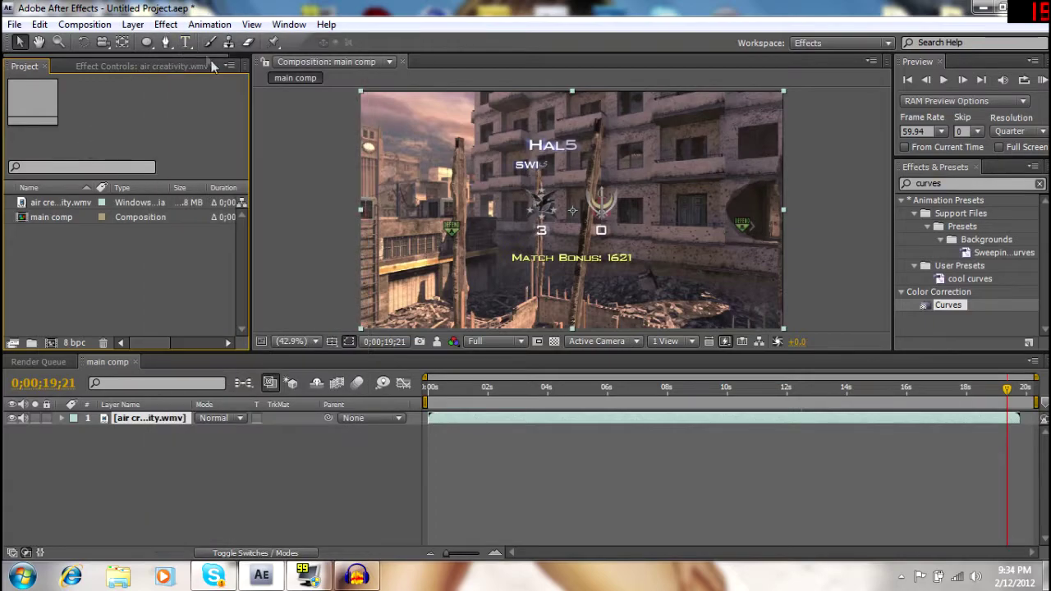
# Create a 1280 x 1280 px black solid layer in the main comp and delete it again
pyautogui.click(134, 64)
pyautogui.click(100, 25)
pyautogui.click(132, 26)
pyautogui.click(133, 28)
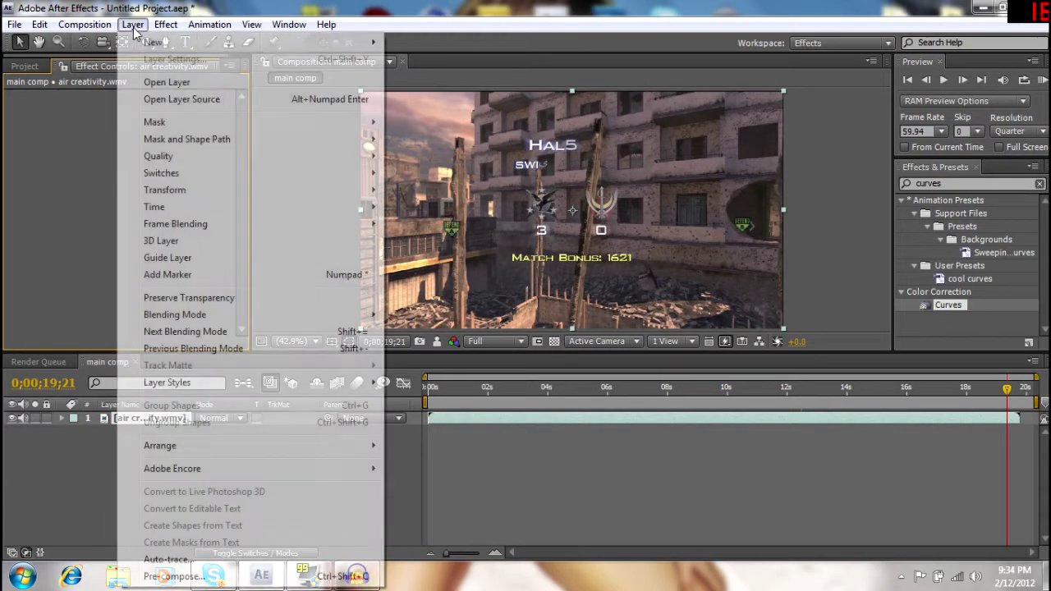
pyautogui.moveTo(215, 40)
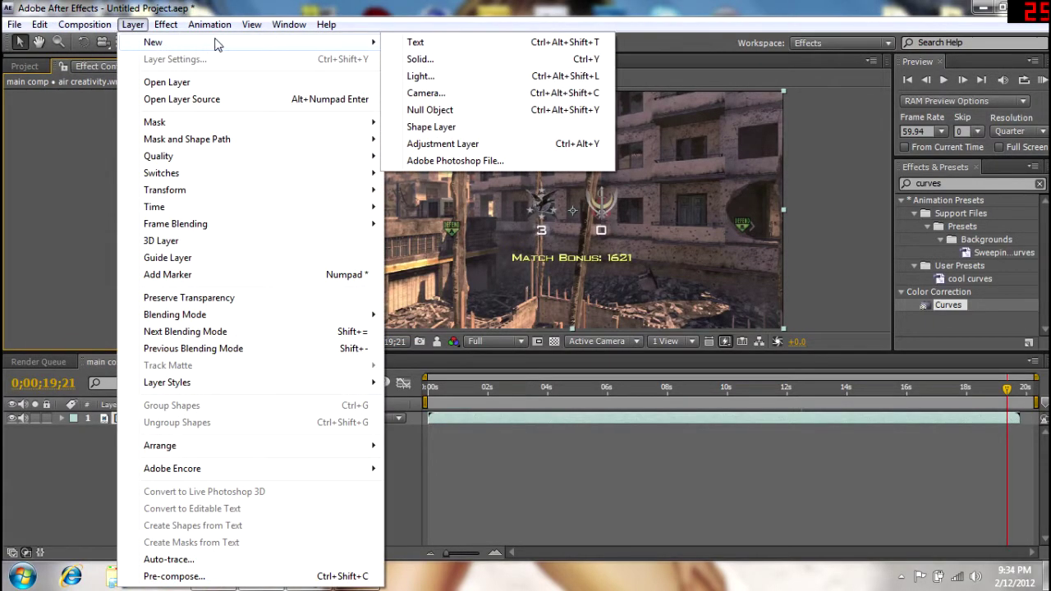
pyautogui.click(435, 66)
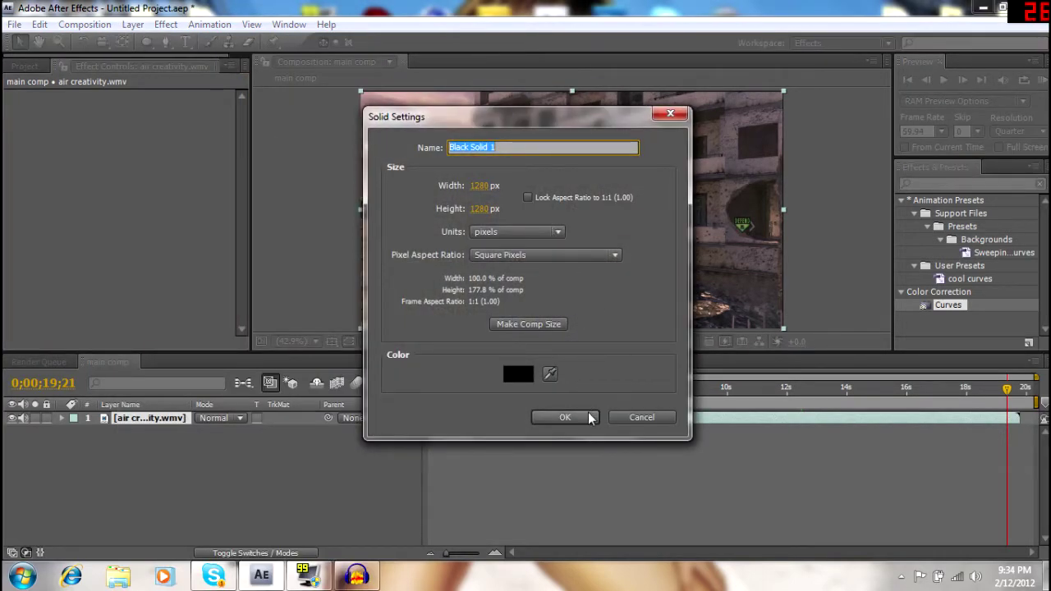
pyautogui.click(565, 417)
pyautogui.click(147, 418)
pyautogui.press('Delete')
# Add a new adjustment layer above the air creativity layer in the main comp
pyautogui.click(132, 23)
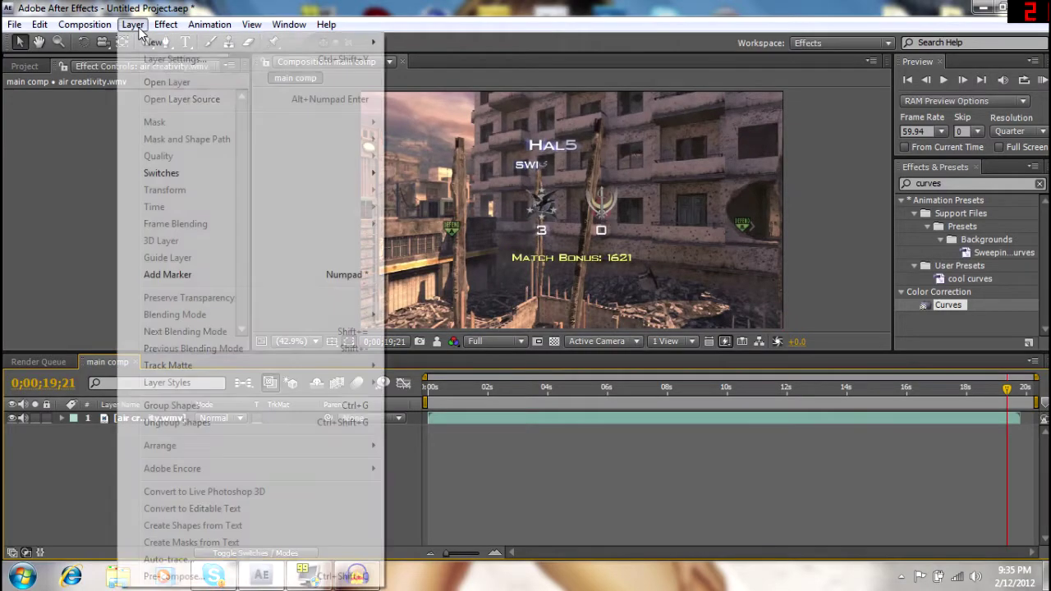
pyautogui.moveTo(263, 45)
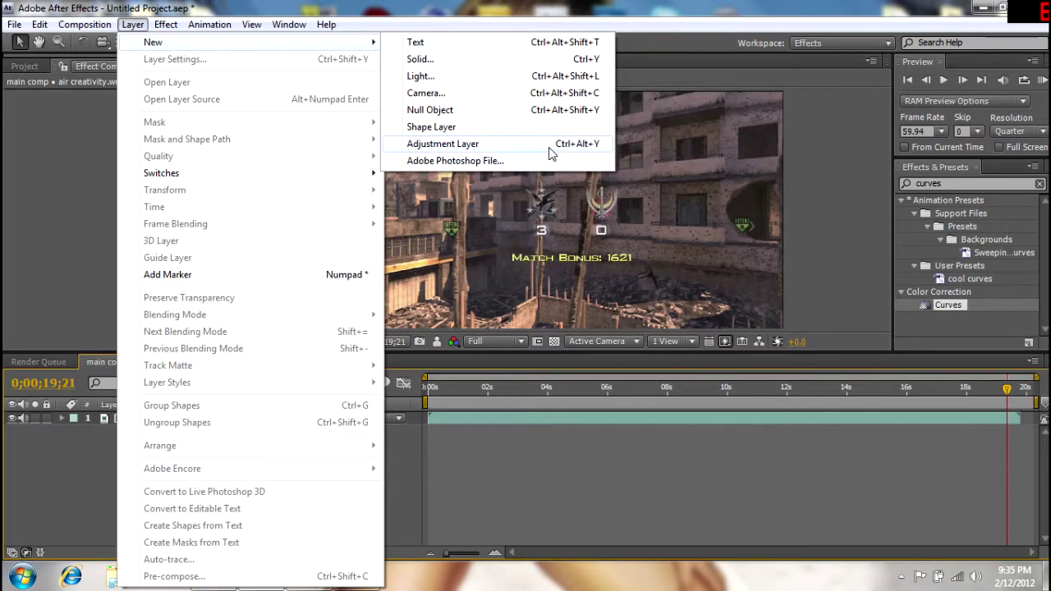
pyautogui.click(443, 143)
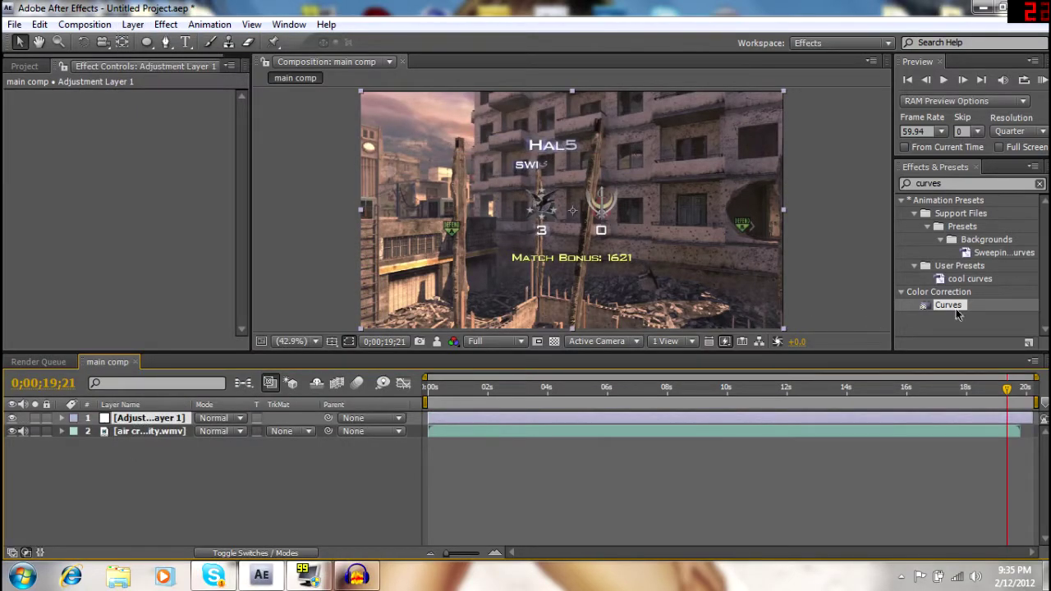
# Apply the Curves effect with the cool curves preset to the adjustment layer and toggle the layer's visibility to compare
pyautogui.moveTo(947, 305); pyautogui.dragTo(956, 418)
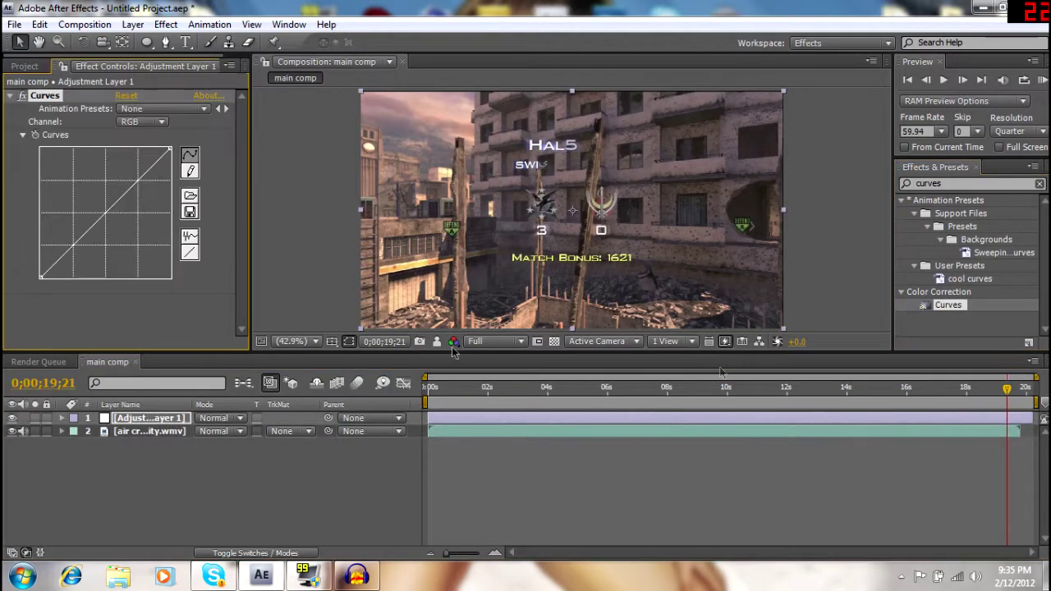
pyautogui.click(147, 109)
pyautogui.click(167, 357)
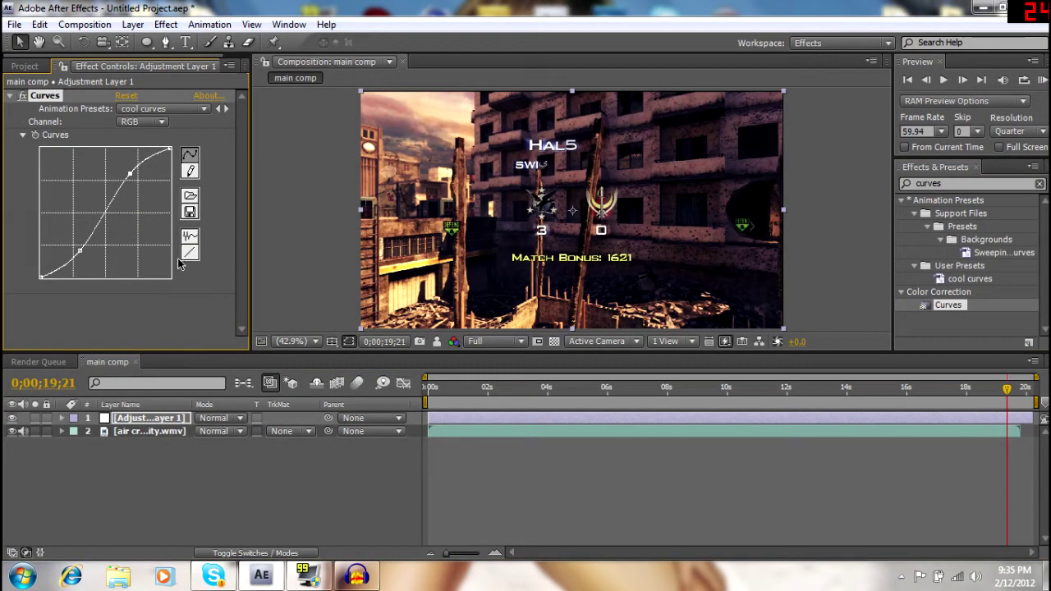
pyautogui.click(10, 417)
pyautogui.click(10, 417)
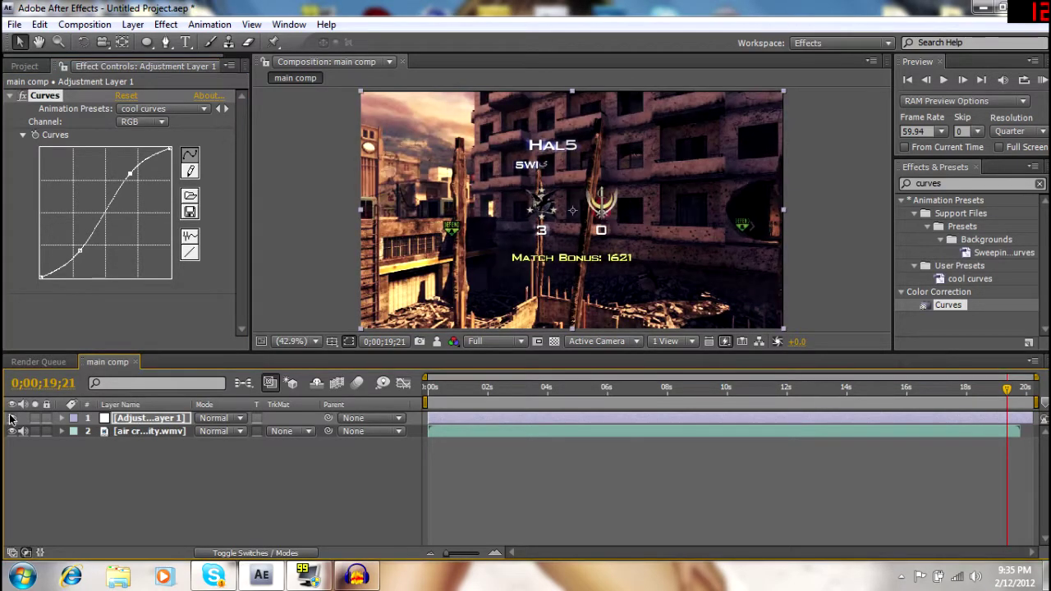
# Delete the adjustment layer from the main comp
pyautogui.click(148, 409)
pyautogui.click(159, 418)
pyautogui.press('Delete')
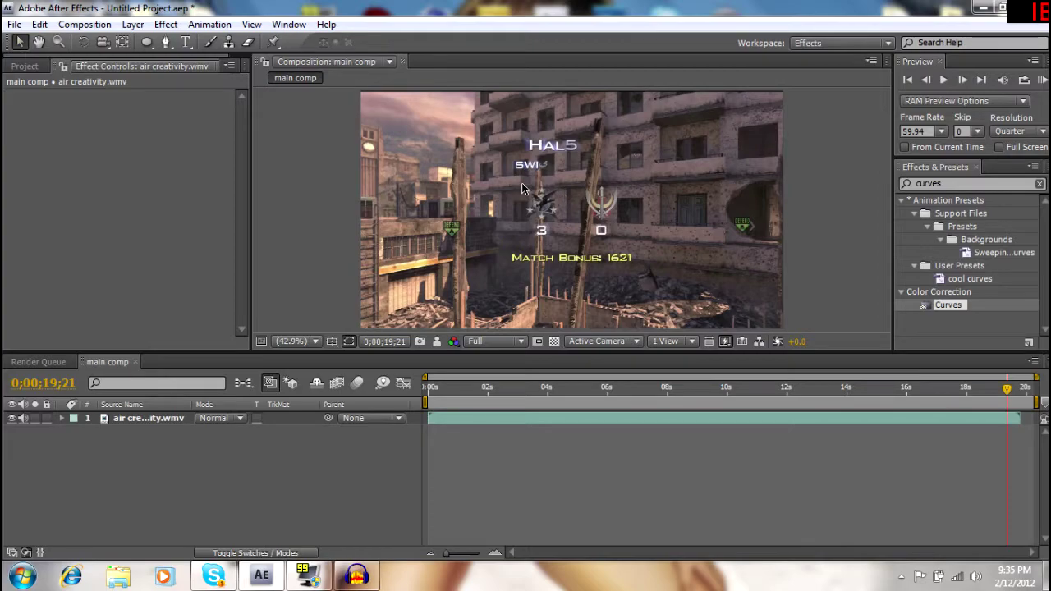
# Pan the composition view slightly with the Hand tool and magnify it to 100% with the Zoom tool
pyautogui.click(40, 43)
pyautogui.moveTo(585, 206)
pyautogui.mouseDown()
pyautogui.moveTo(466, 215)
pyautogui.moveTo(631, 211)
pyautogui.moveTo(570, 207)
pyautogui.moveTo(613, 205)
pyautogui.moveTo(593, 200)
pyautogui.mouseUp()
pyautogui.click(314, 340)
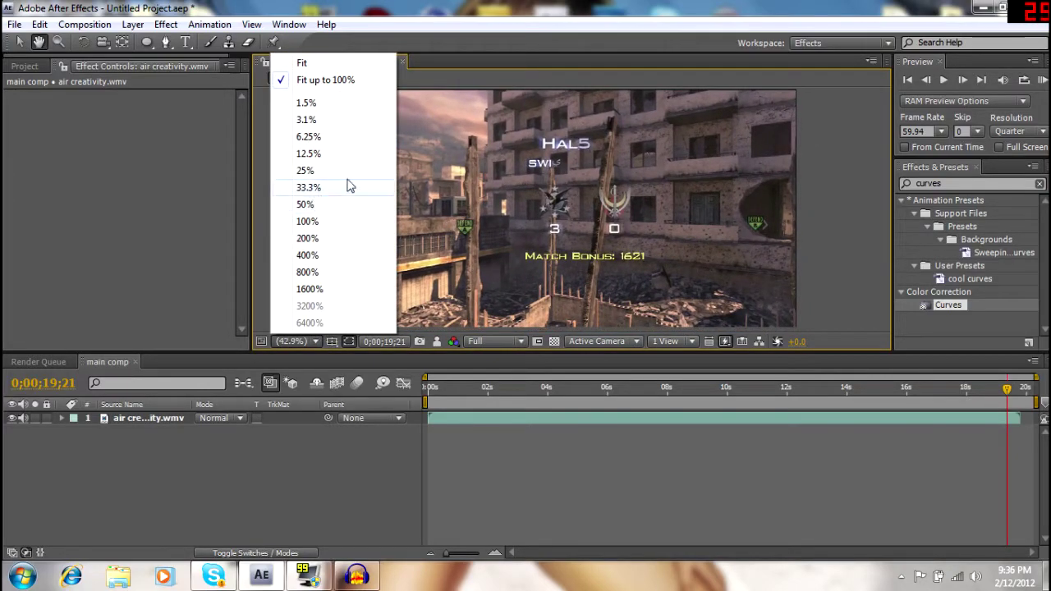
pyautogui.click(58, 42)
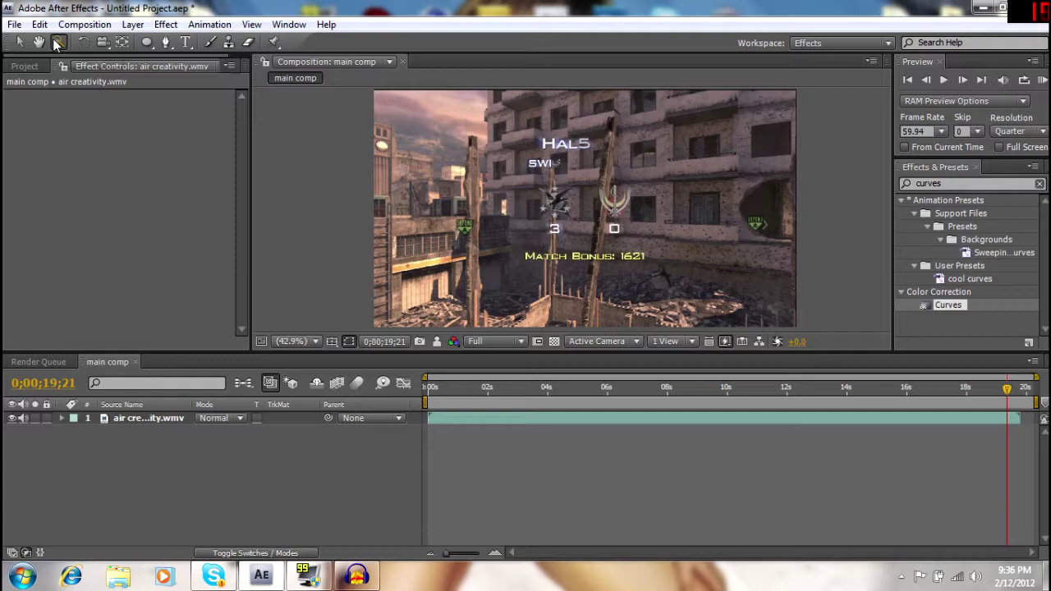
pyautogui.click(564, 225)
pyautogui.click(585, 227)
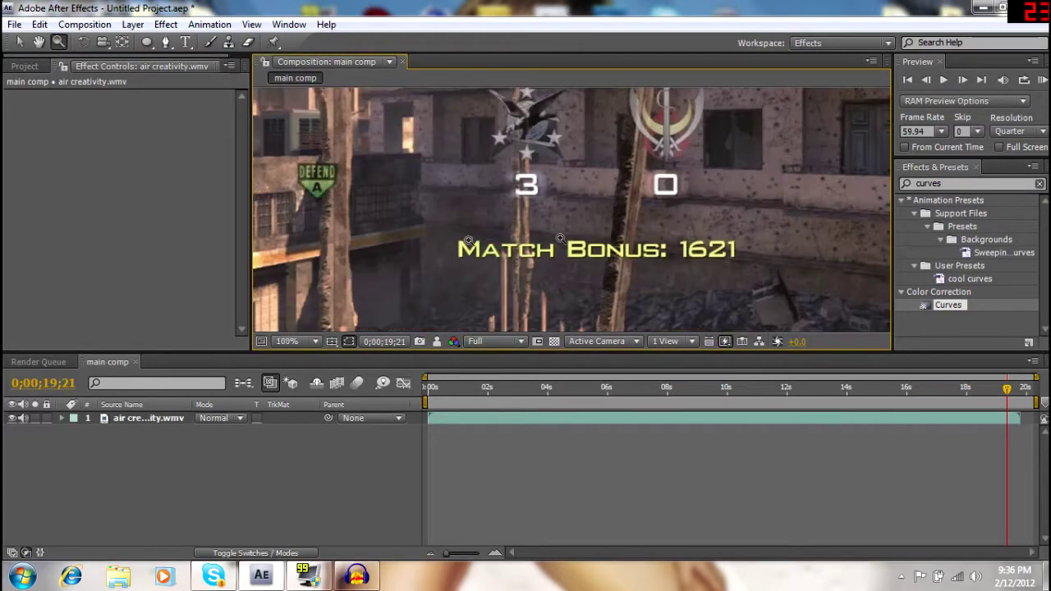
# Pan around the magnified frame, restore the magnification to Fit up to 100% and return to the Selection tool
pyautogui.click(39, 42)
pyautogui.moveTo(421, 201); pyautogui.dragTo(372, 256)
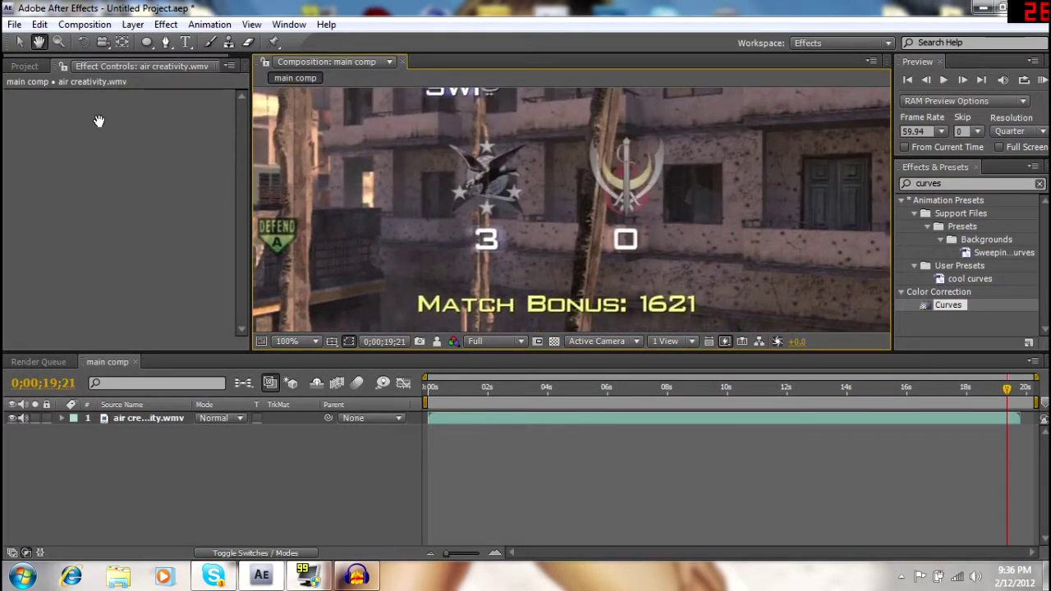
pyautogui.click(60, 43)
pyautogui.click(316, 342)
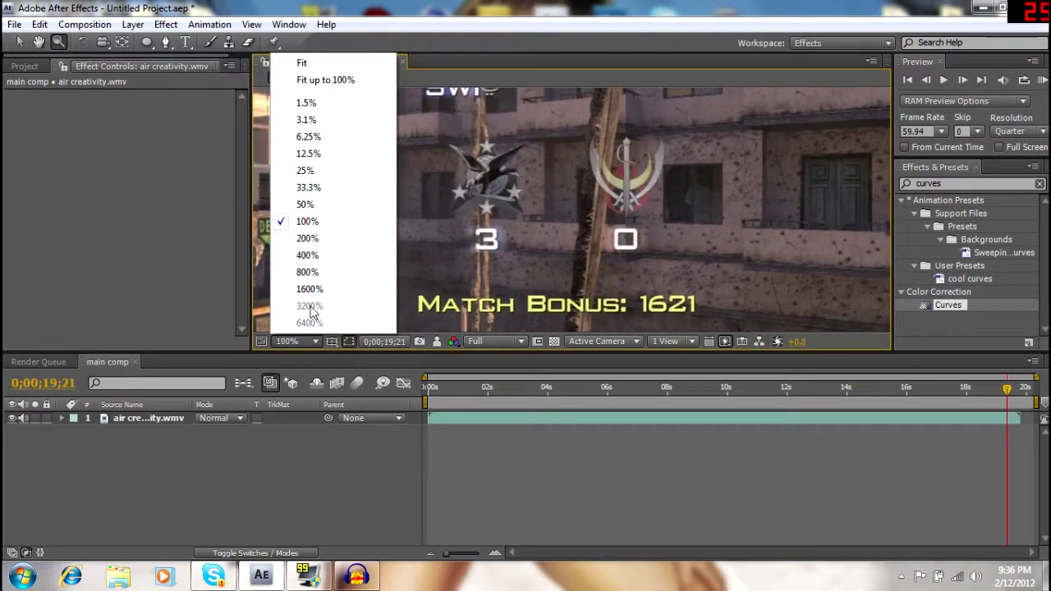
pyautogui.click(308, 78)
pyautogui.click(17, 42)
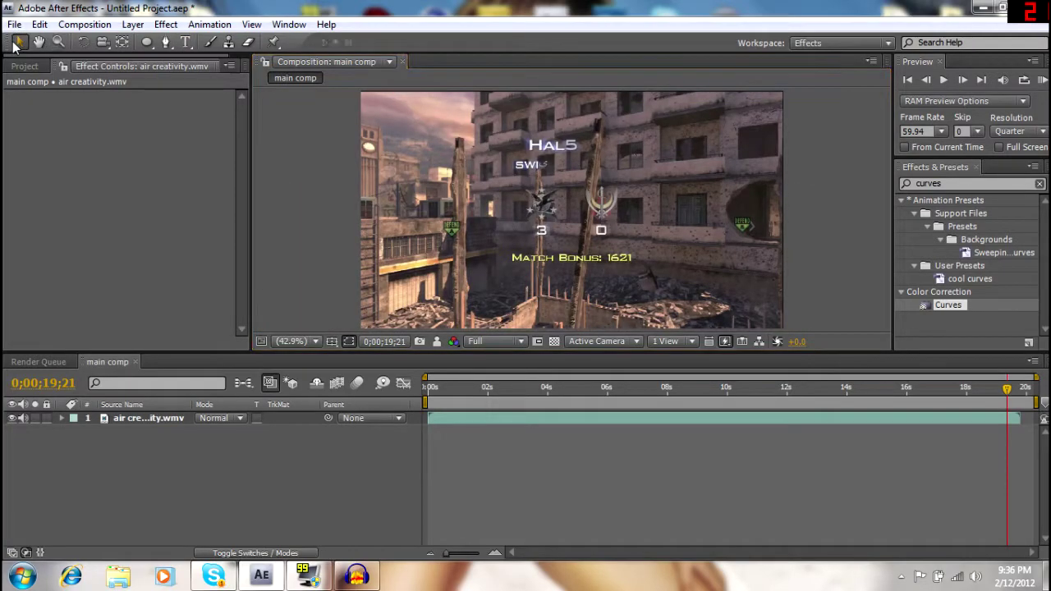
pyautogui.click(60, 44)
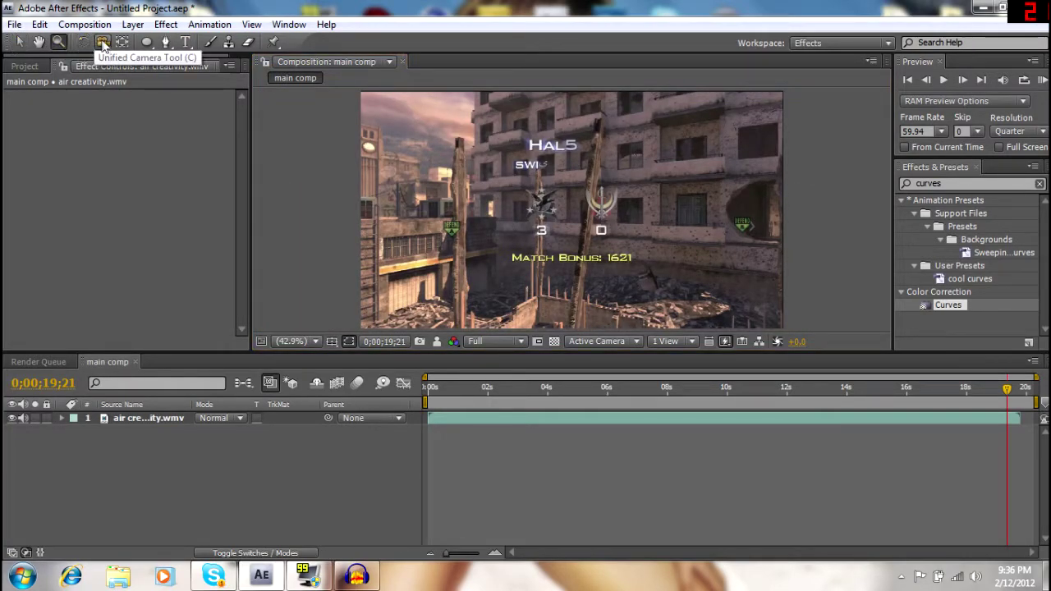
pyautogui.click(103, 45)
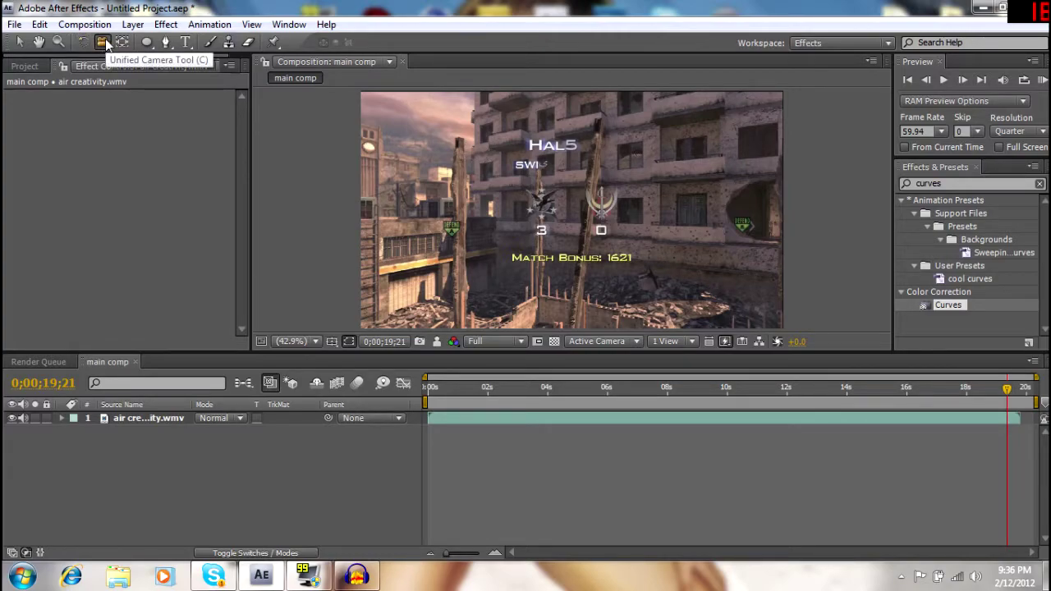
pyautogui.click(20, 43)
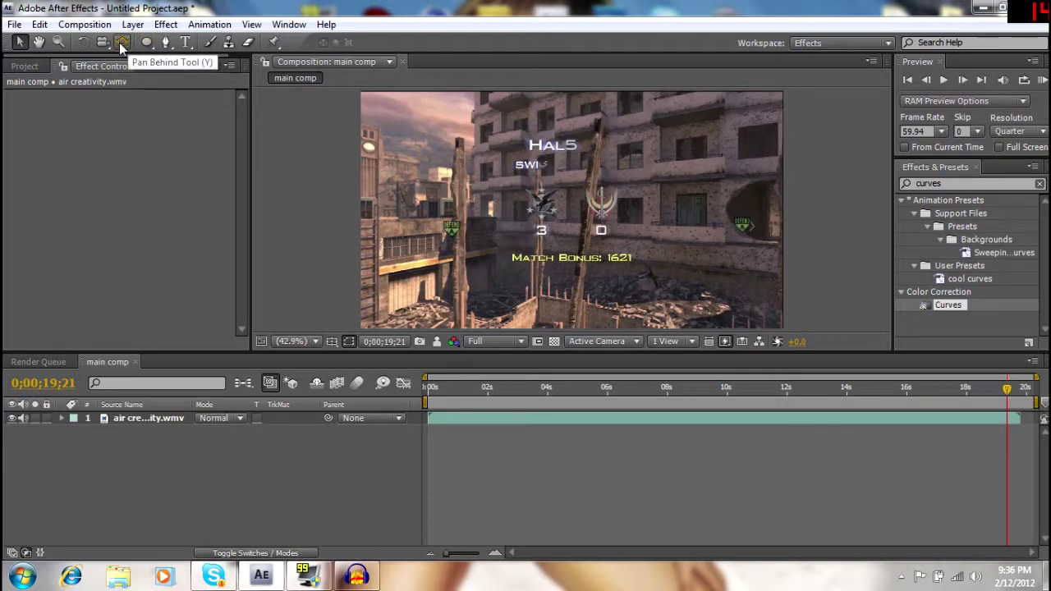
# Create a full-frame black ellipse shape layer in the main comp and delete it again
pyautogui.click(145, 41)
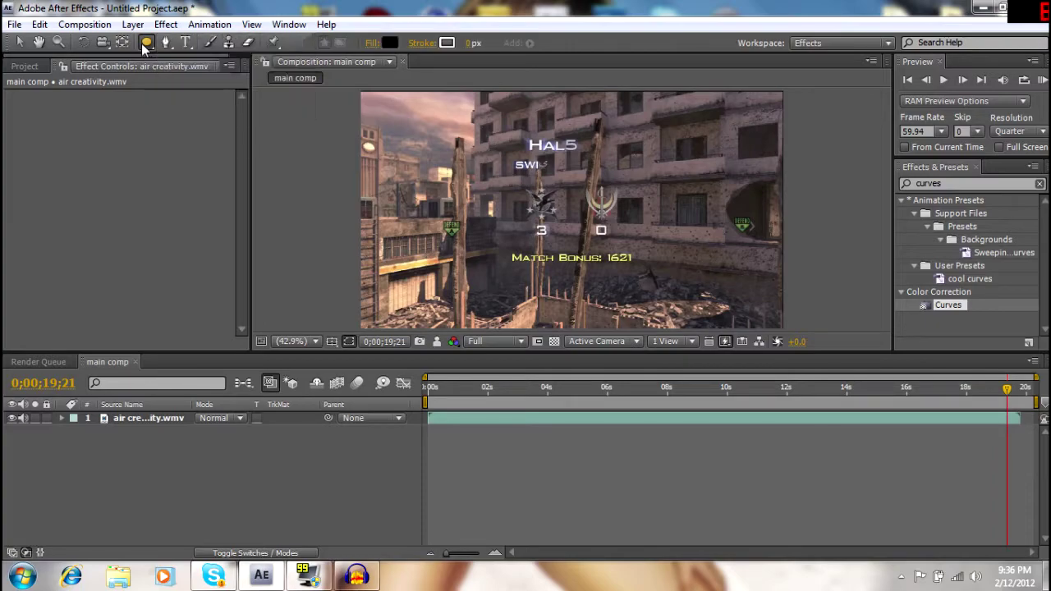
pyautogui.doubleClick(146, 46)
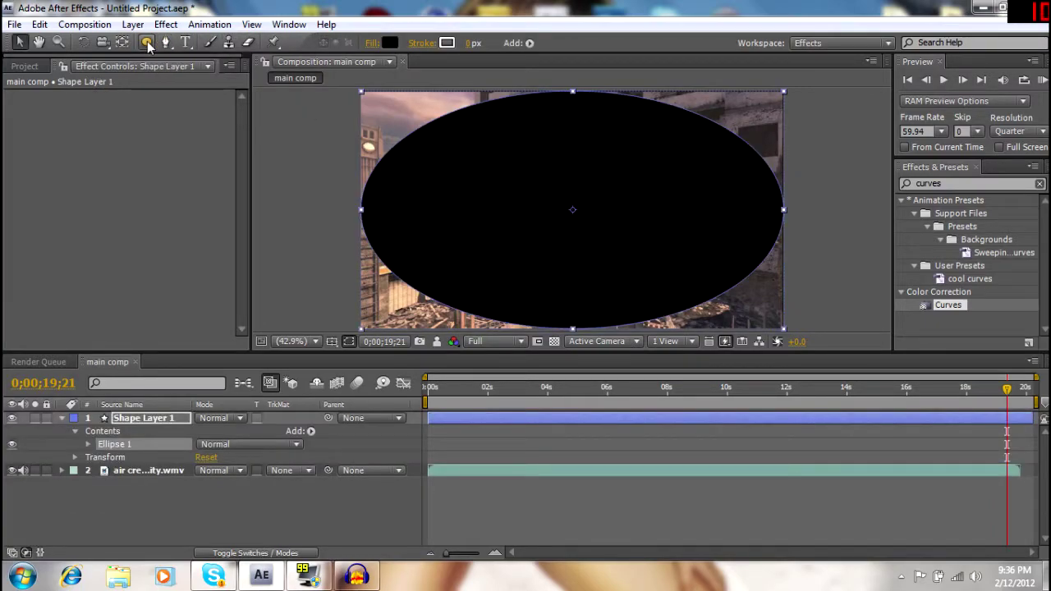
pyautogui.click(148, 420)
pyautogui.press('Delete')
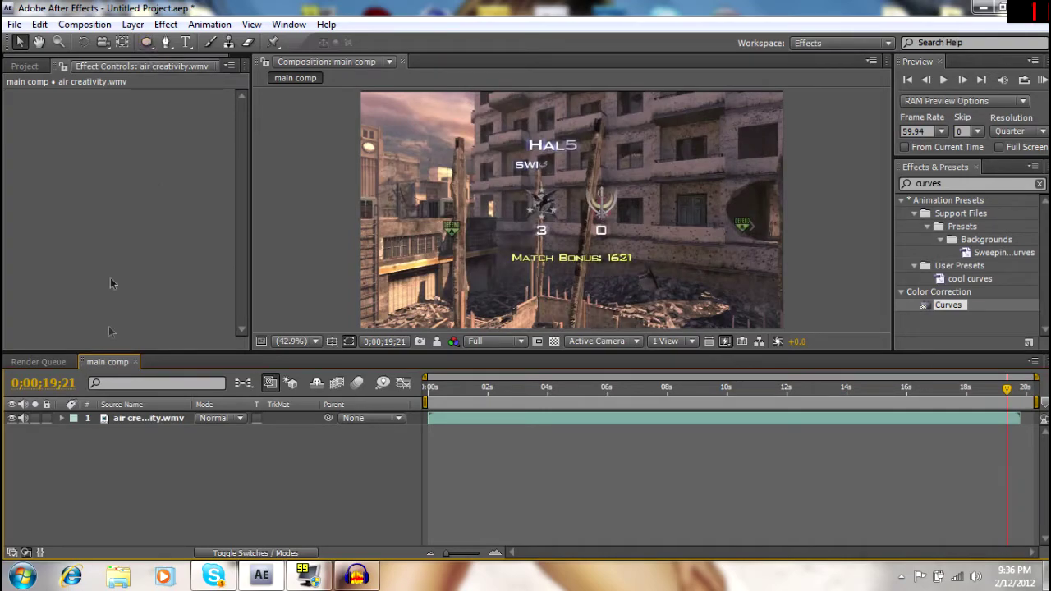
# Add a full-frame elliptical mask to the air creativity layer, delete it again and return to the composition view
pyautogui.click(156, 418)
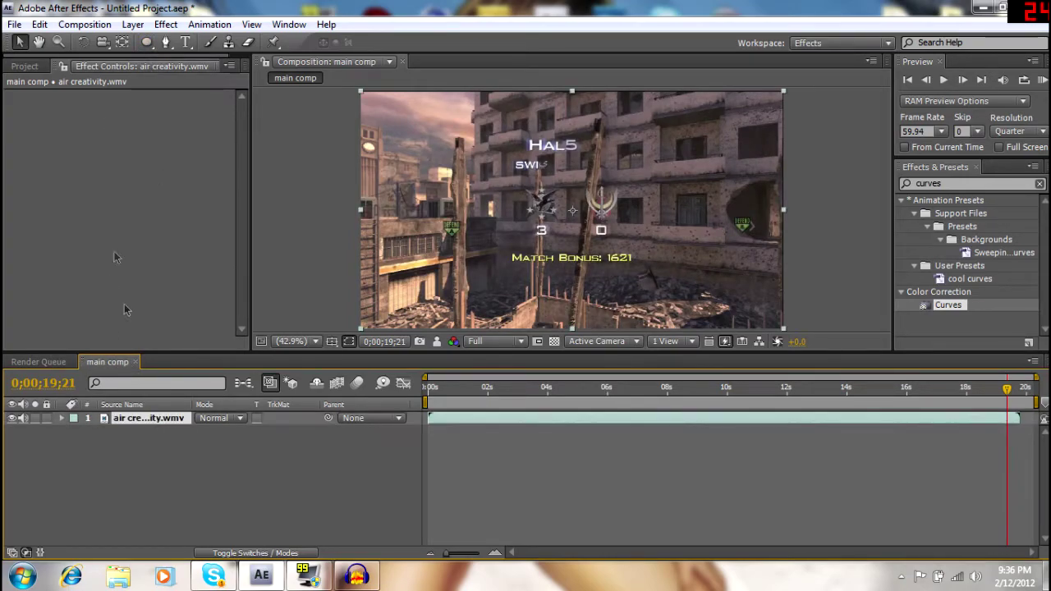
pyautogui.click(149, 44)
pyautogui.click(198, 77)
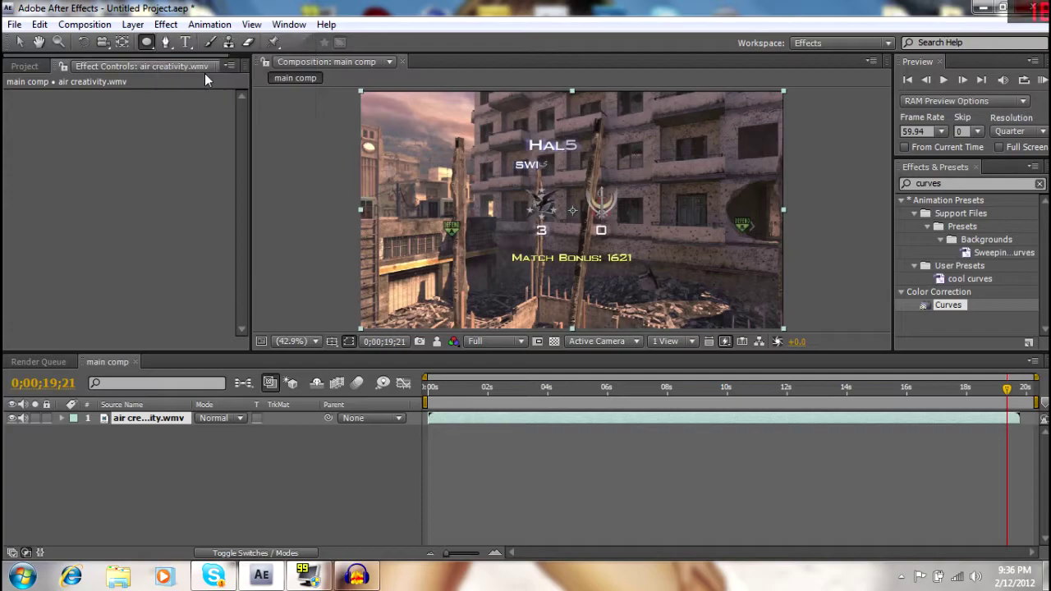
pyautogui.doubleClick(146, 43)
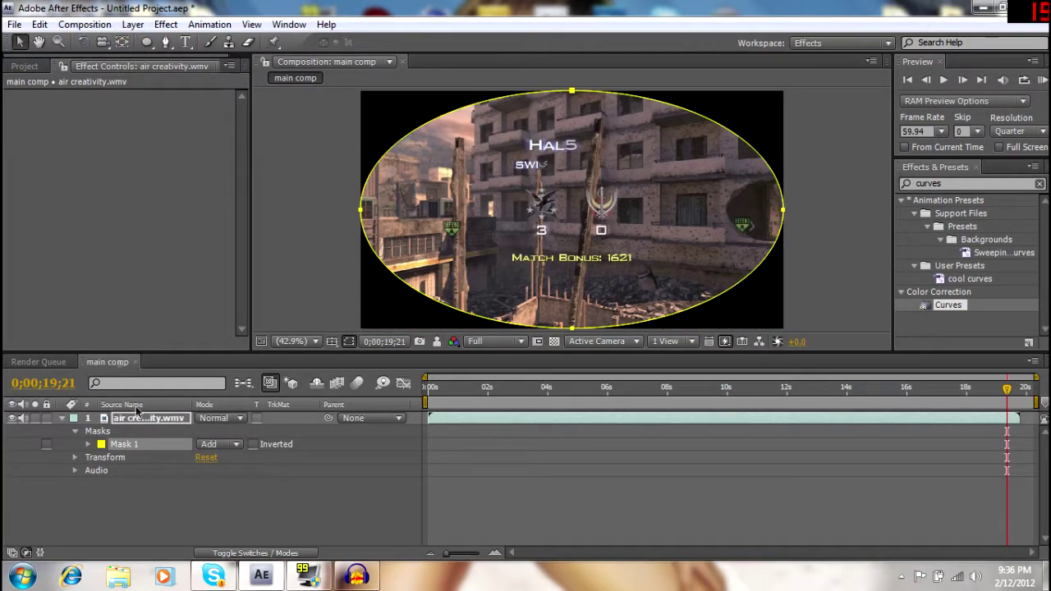
pyautogui.doubleClick(156, 448)
pyautogui.press('Delete')
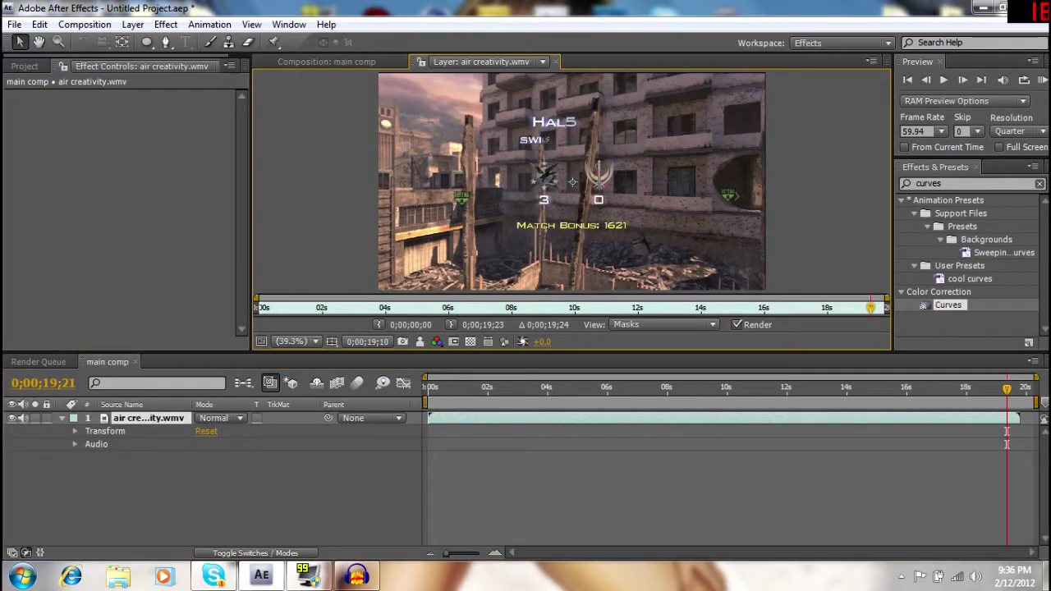
pyautogui.click(328, 63)
# Draw a smaller elliptical mask around the middle of the air creativity layer and delete it again
pyautogui.click(147, 43)
pyautogui.moveTo(444, 142); pyautogui.dragTo(700, 284)
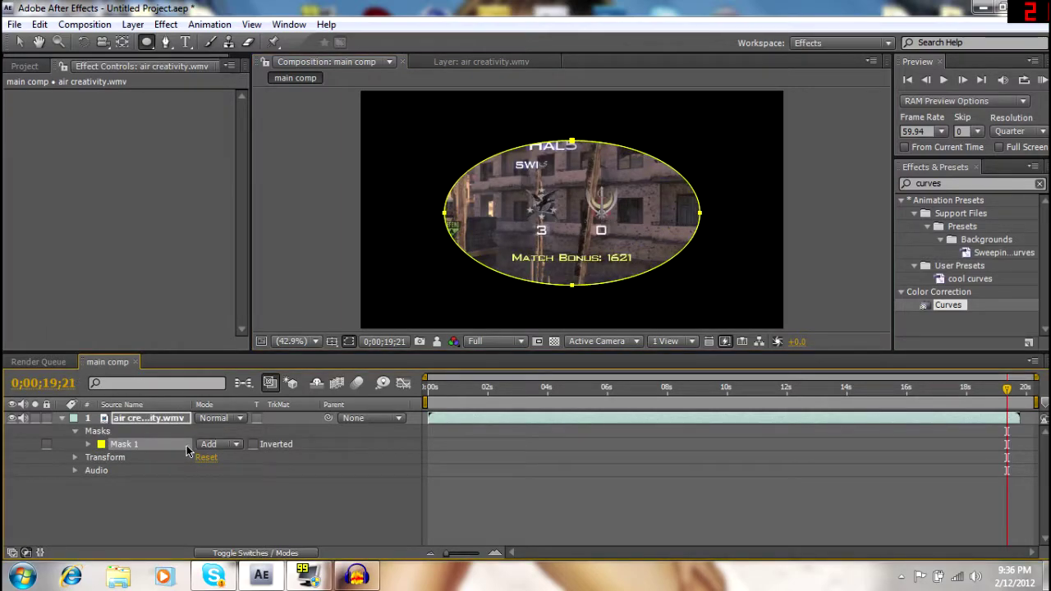
pyautogui.press('Delete')
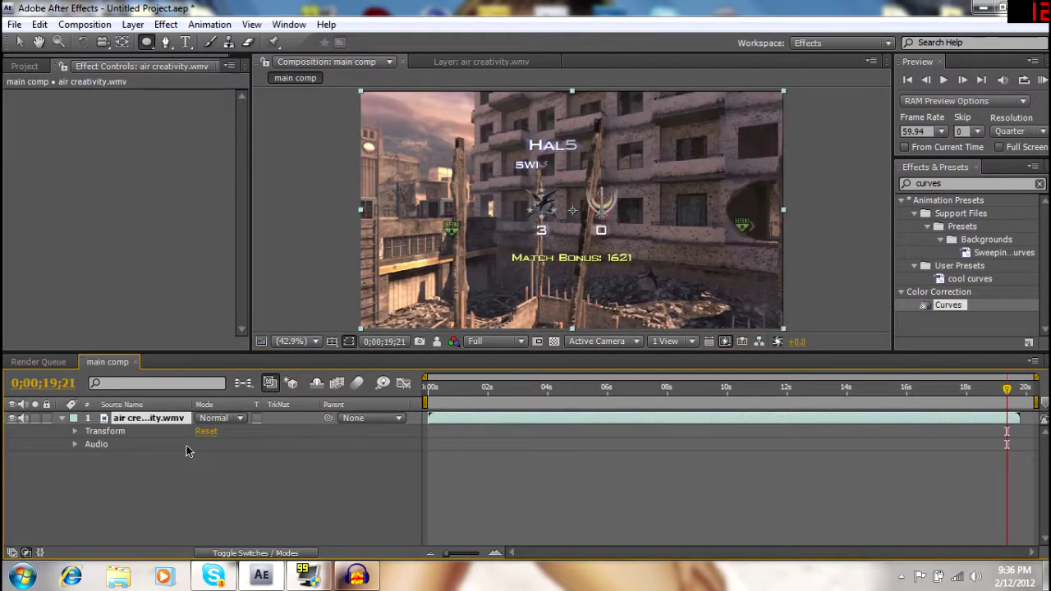
# Draw a closed four-point mask on the air creativity layer with the Pen tool and delete it again
pyautogui.click(165, 42)
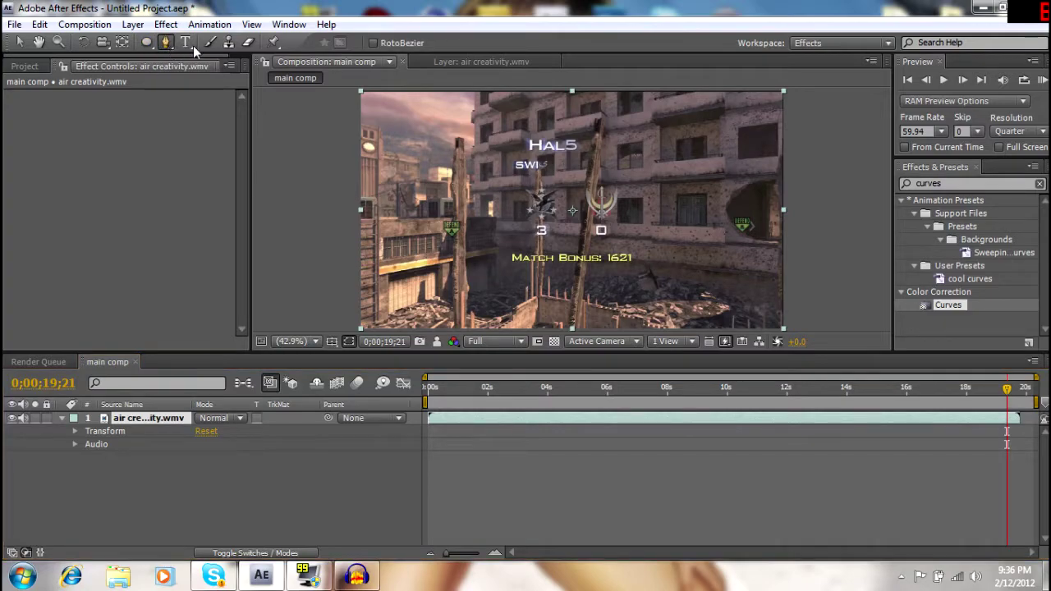
pyautogui.click(483, 173)
pyautogui.click(615, 168)
pyautogui.click(543, 312)
pyautogui.click(432, 216)
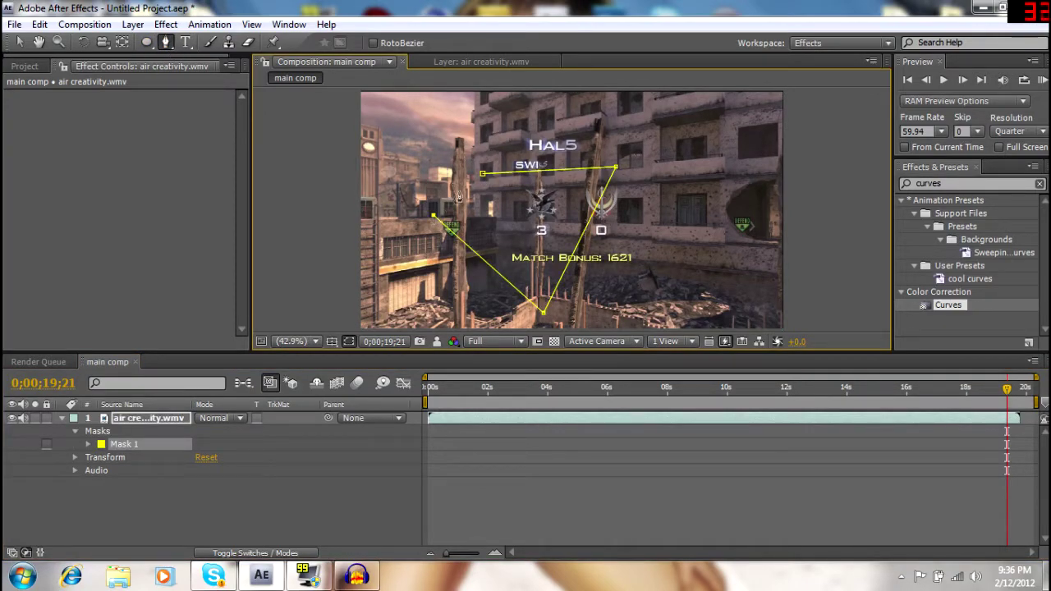
pyautogui.click(484, 174)
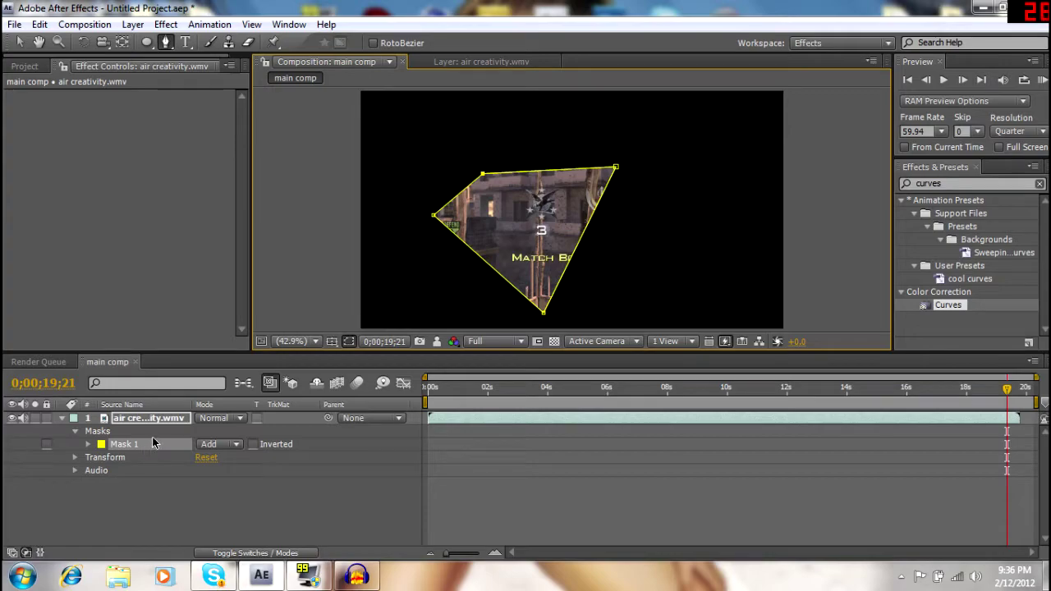
pyautogui.press('Delete')
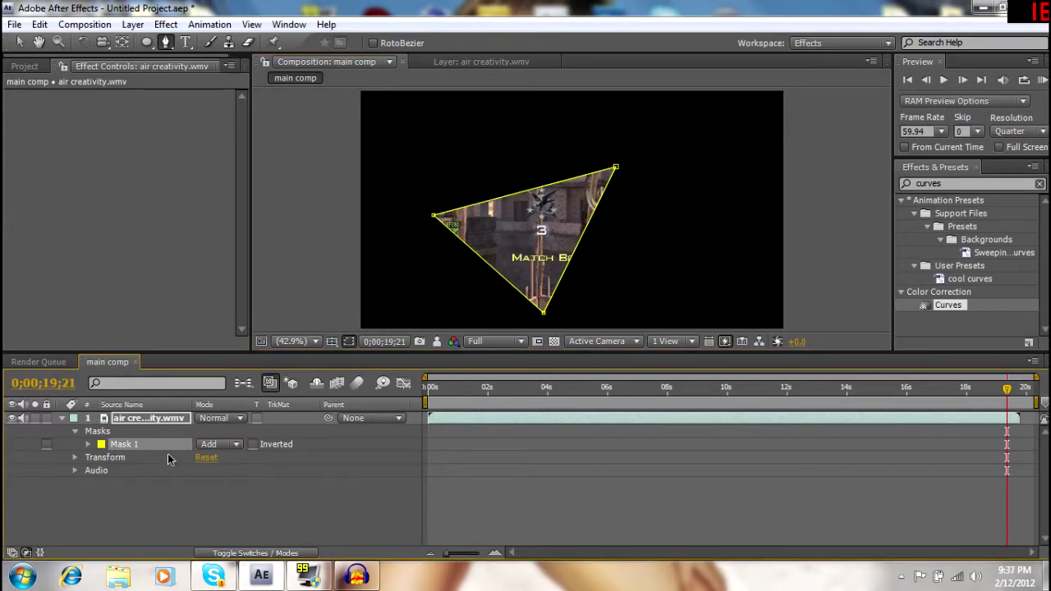
pyautogui.click(162, 444)
pyautogui.press('Delete')
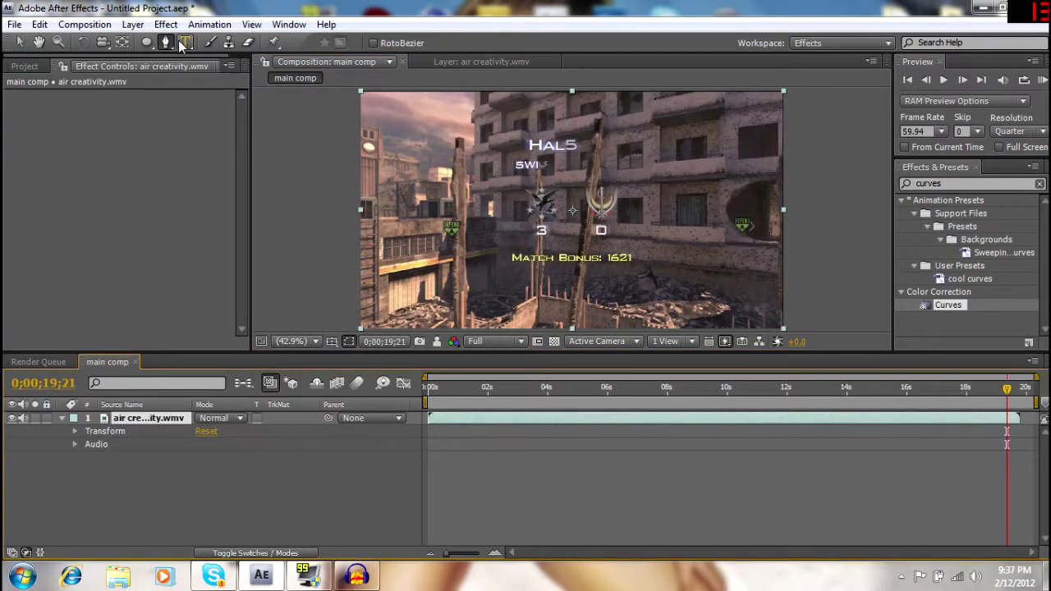
# Start a text layer, move the current time to 0;00;12;31 and delete the empty text layer
pyautogui.click(185, 42)
pyautogui.click(507, 210)
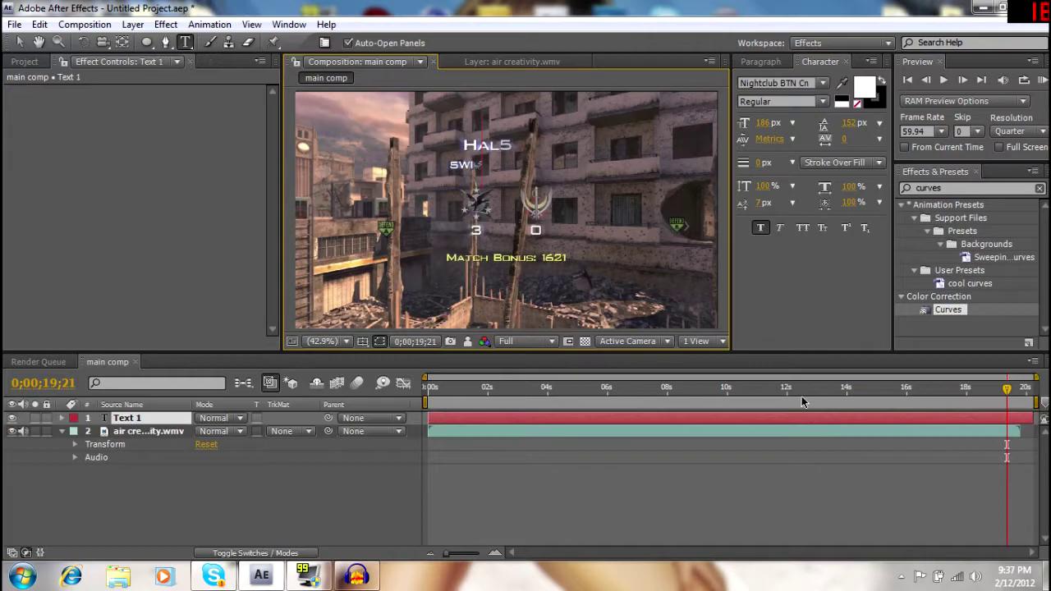
pyautogui.click(801, 396)
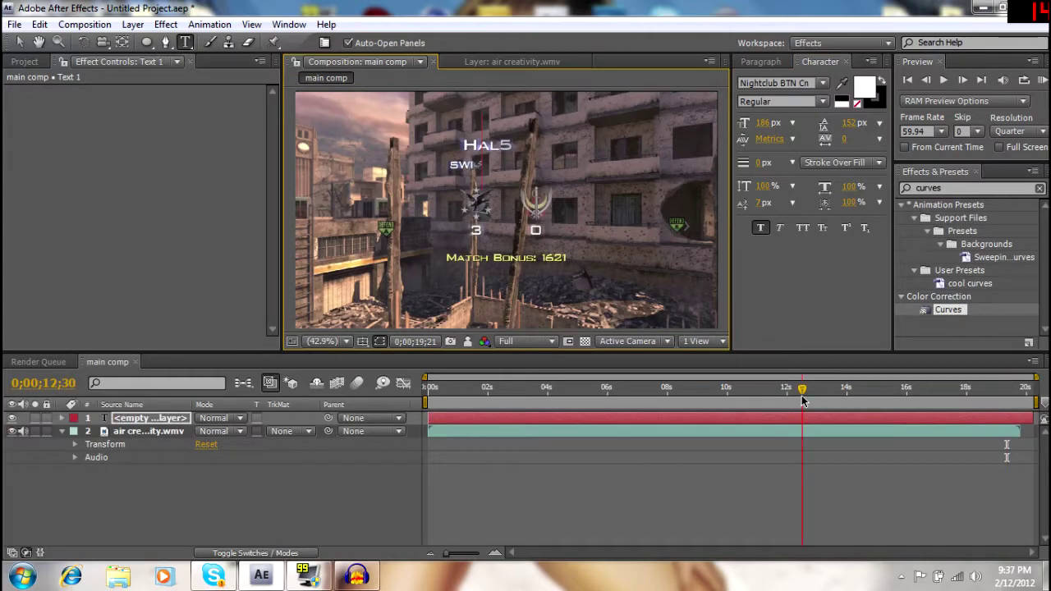
pyautogui.press('s')
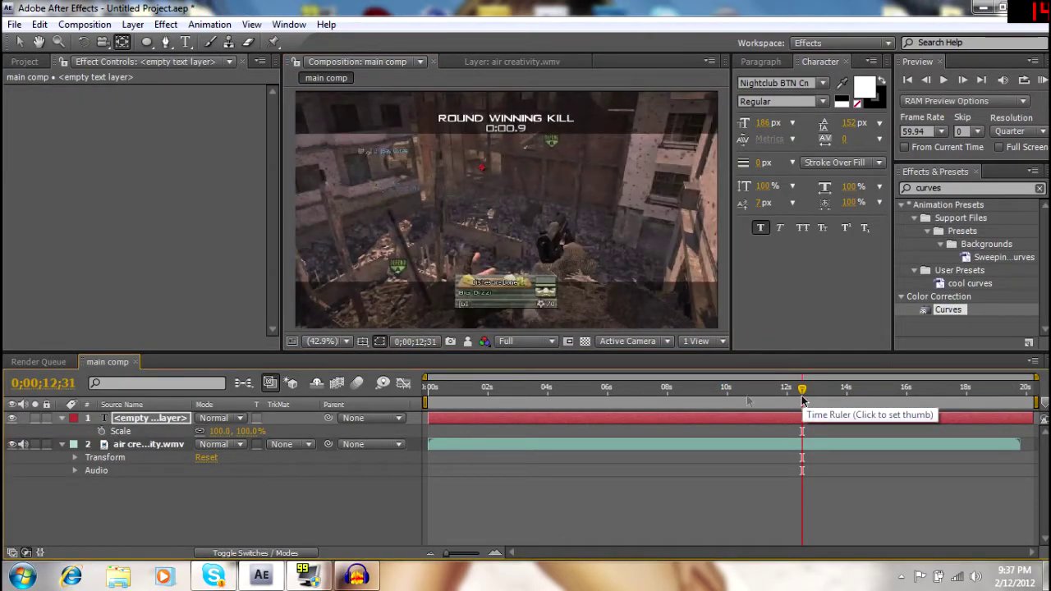
pyautogui.click(184, 416)
pyautogui.press('Delete')
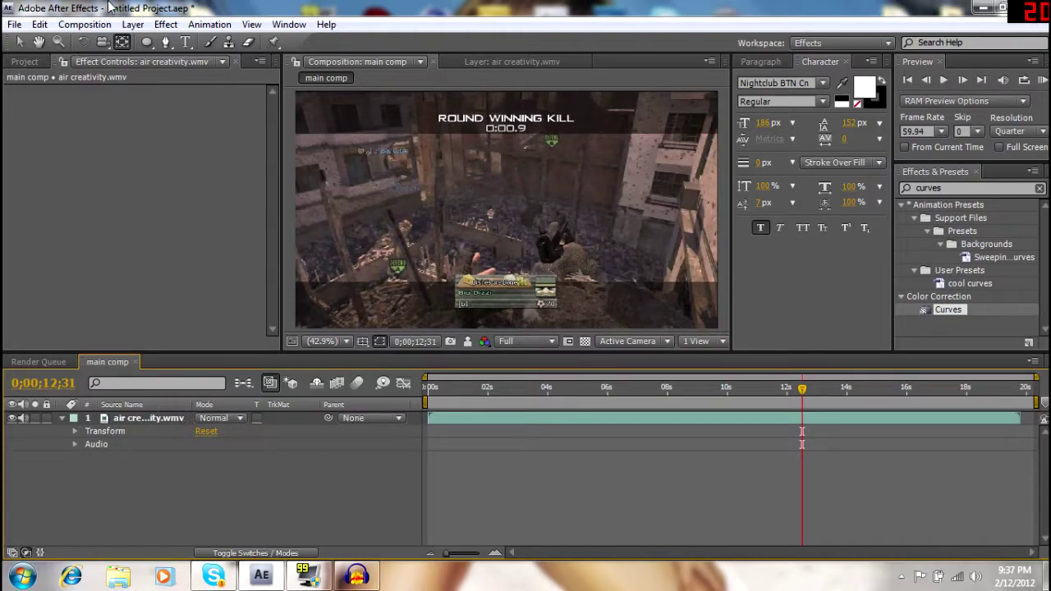
# Add a two-line text layer reading "HEY GUYS" and a line introducing the presenter by nickname, and delete it again
pyautogui.click(186, 43)
pyautogui.click(504, 209)
pyautogui.write('HEY GUYS')
pyautogui.press('Return')
pyautogui.write('DiZZY HERE')
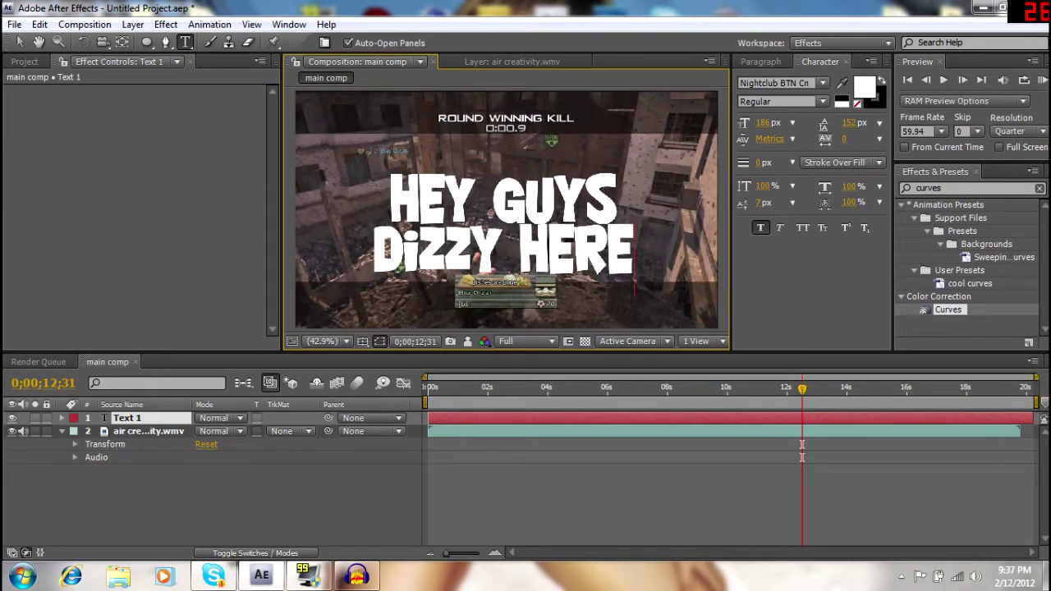
pyautogui.click(159, 420)
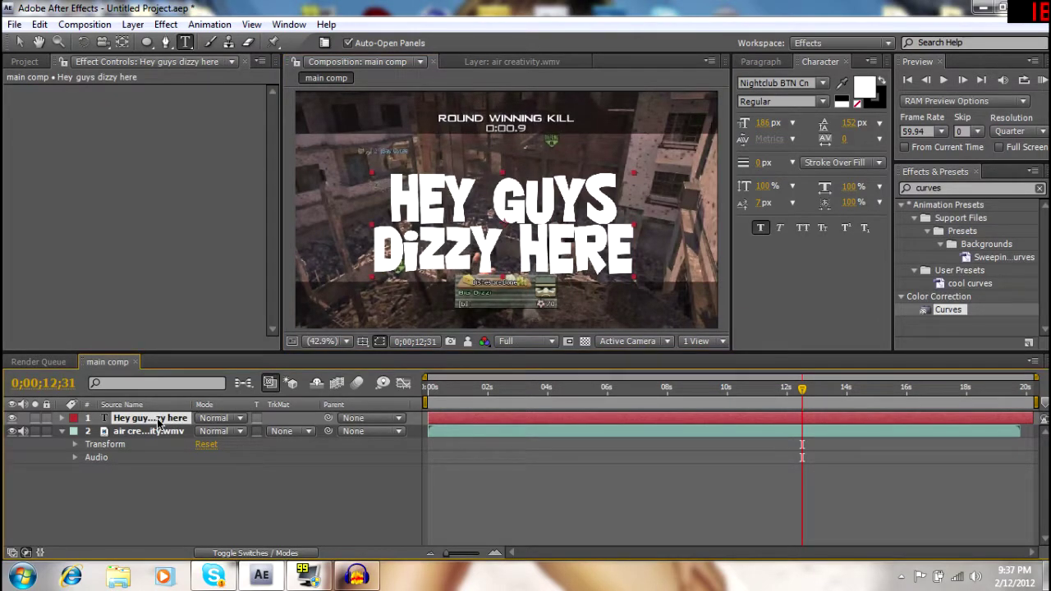
pyautogui.press('Delete')
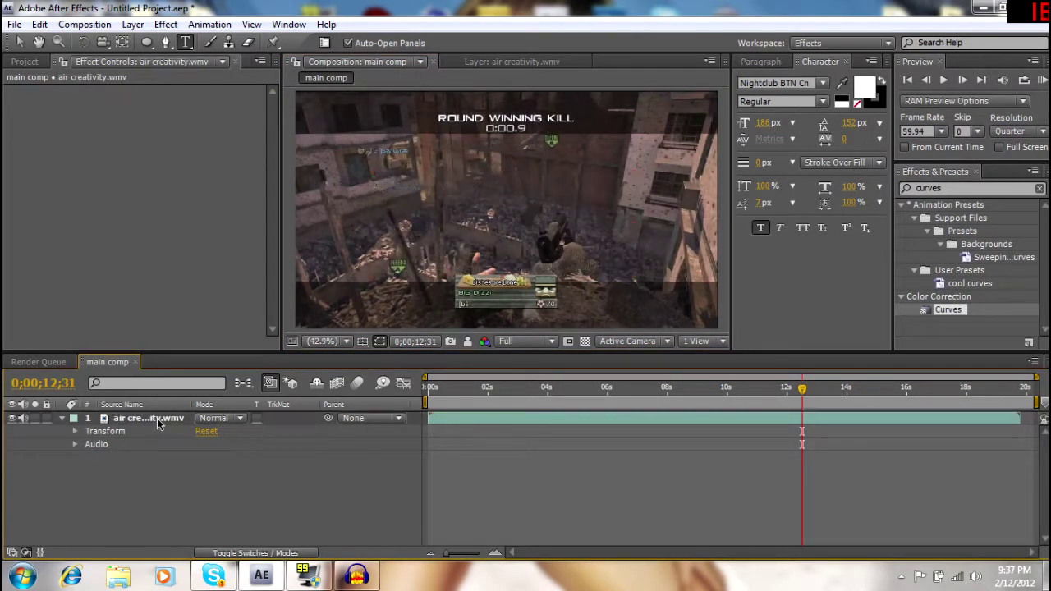
# Close the Character and Paragraph panels
pyautogui.click(858, 61)
pyautogui.click(788, 62)
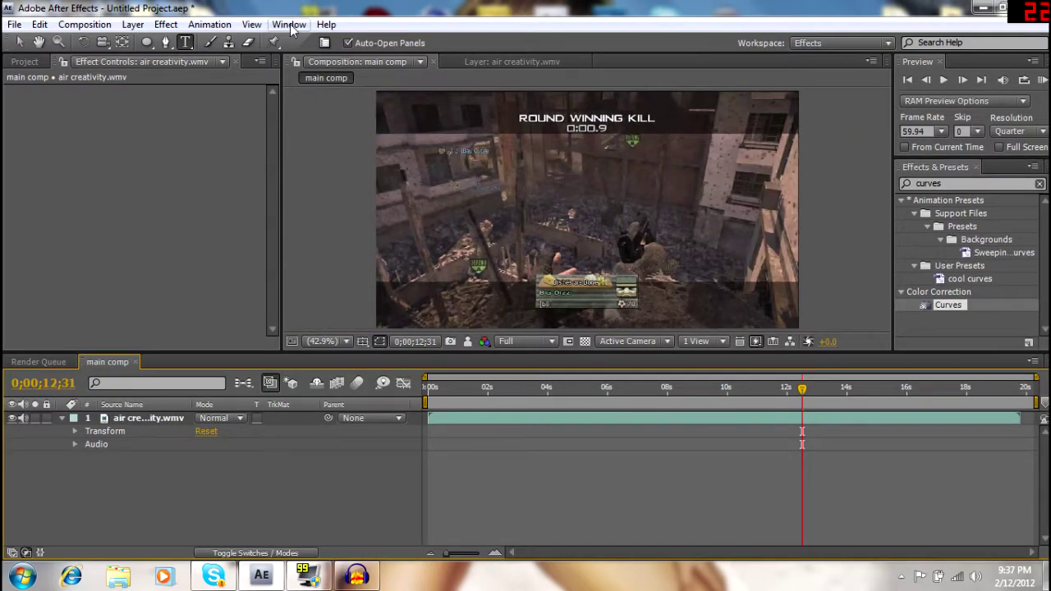
# Activate the Brush tool, close the Paint and Brushes panels it opens and return to the Selection tool
pyautogui.click(209, 38)
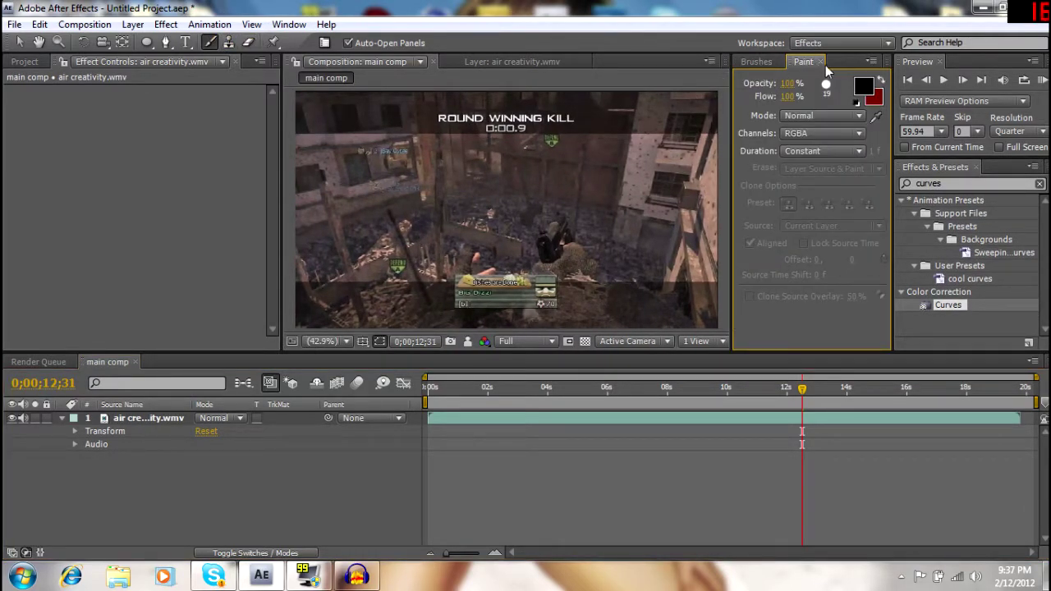
pyautogui.click(821, 62)
pyautogui.click(781, 60)
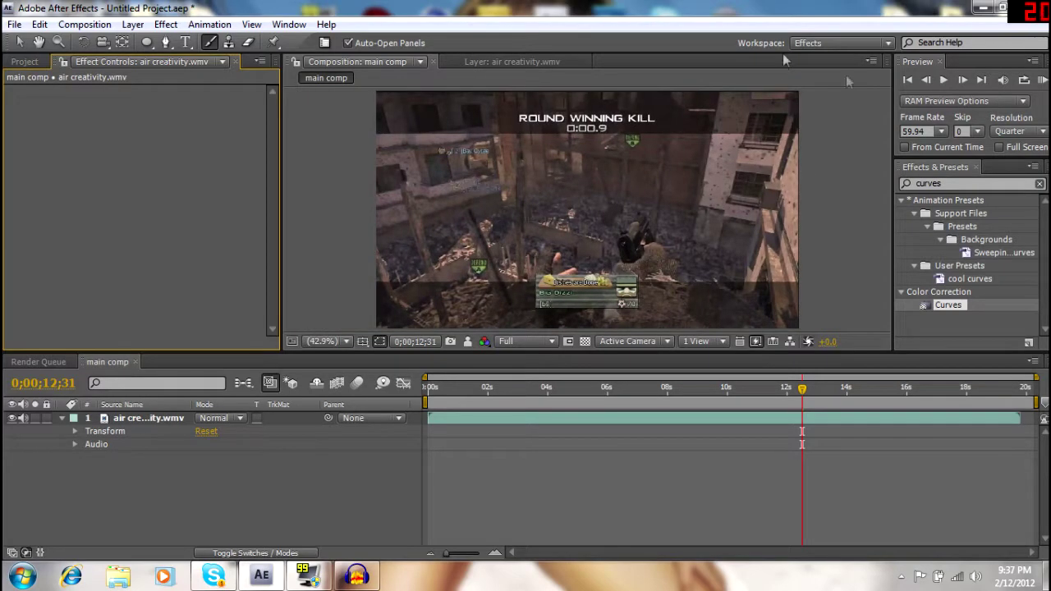
pyautogui.click(20, 41)
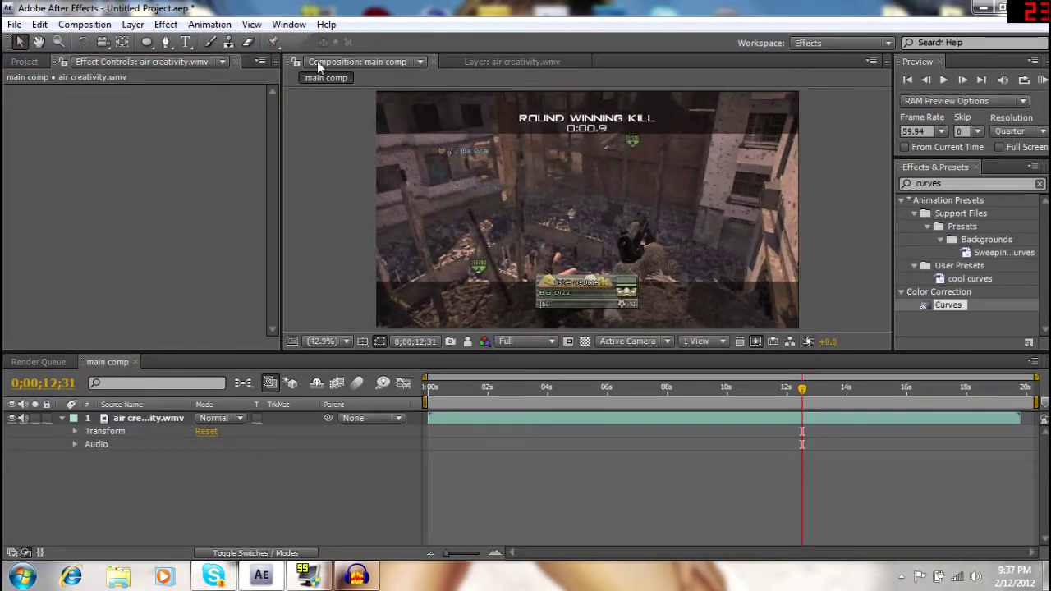
pyautogui.click(369, 189)
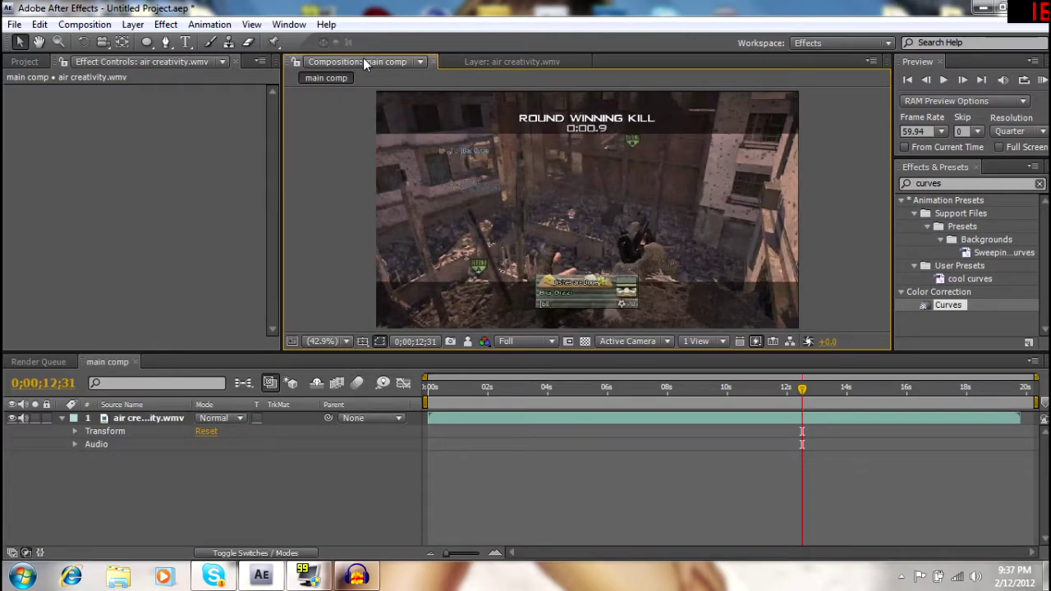
# Set the composition view's magnification to 100% and return it to Fit up to 100%
pyautogui.click(349, 347)
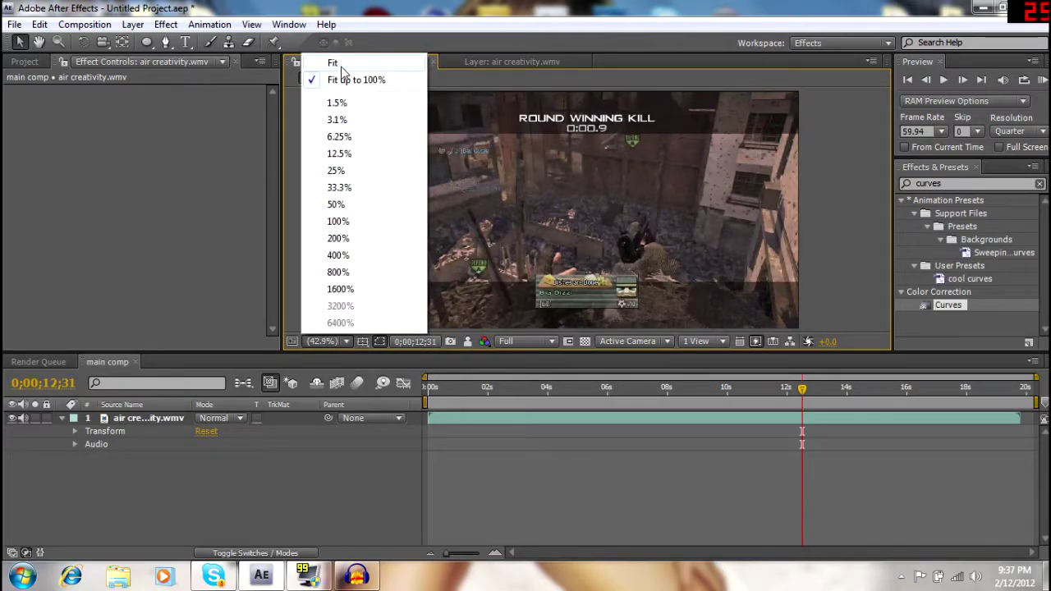
pyautogui.click(335, 342)
pyautogui.click(349, 345)
pyautogui.click(358, 221)
pyautogui.click(346, 339)
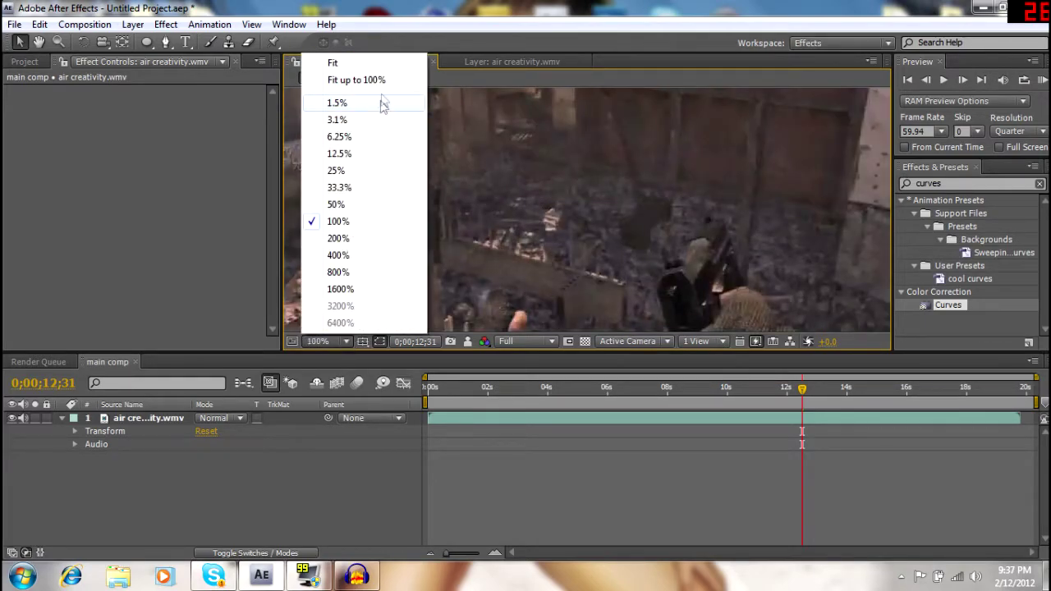
pyautogui.click(361, 79)
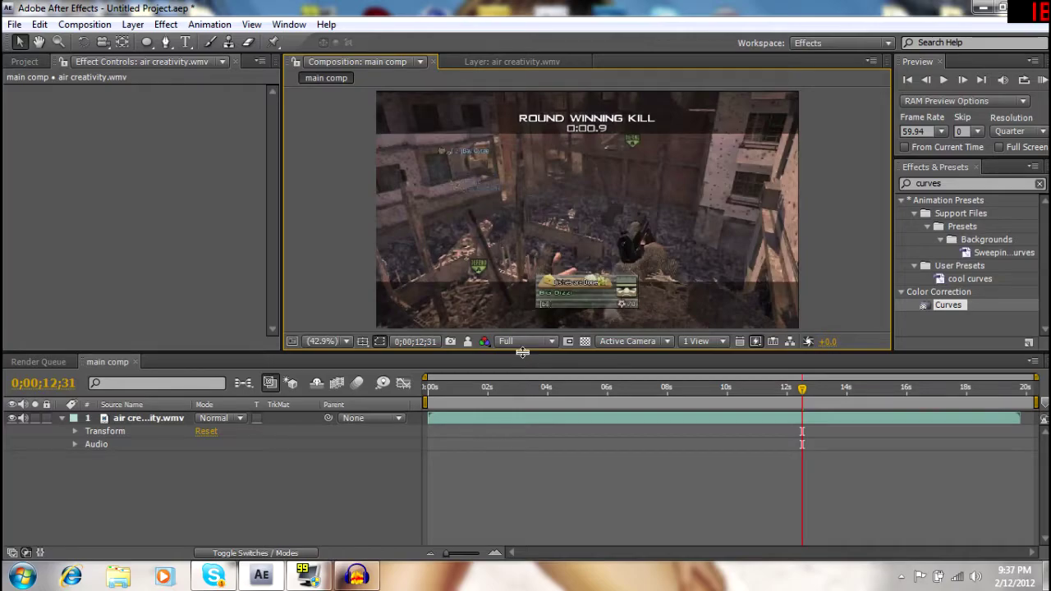
# Overlay the grid on the composition view and hide it again
pyautogui.moveTo(522, 351); pyautogui.dragTo(555, 353)
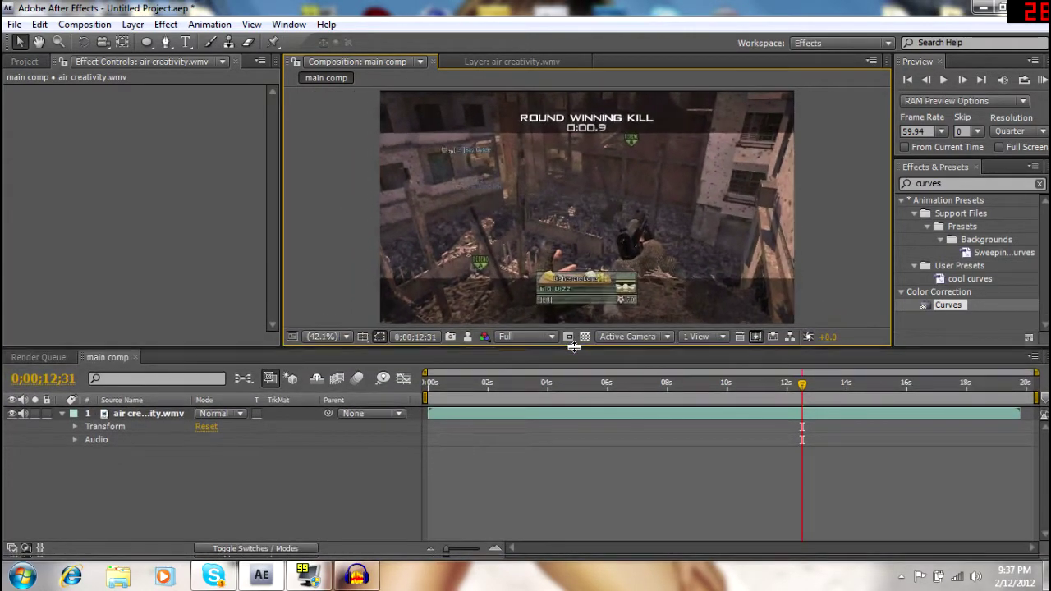
pyautogui.click(364, 337)
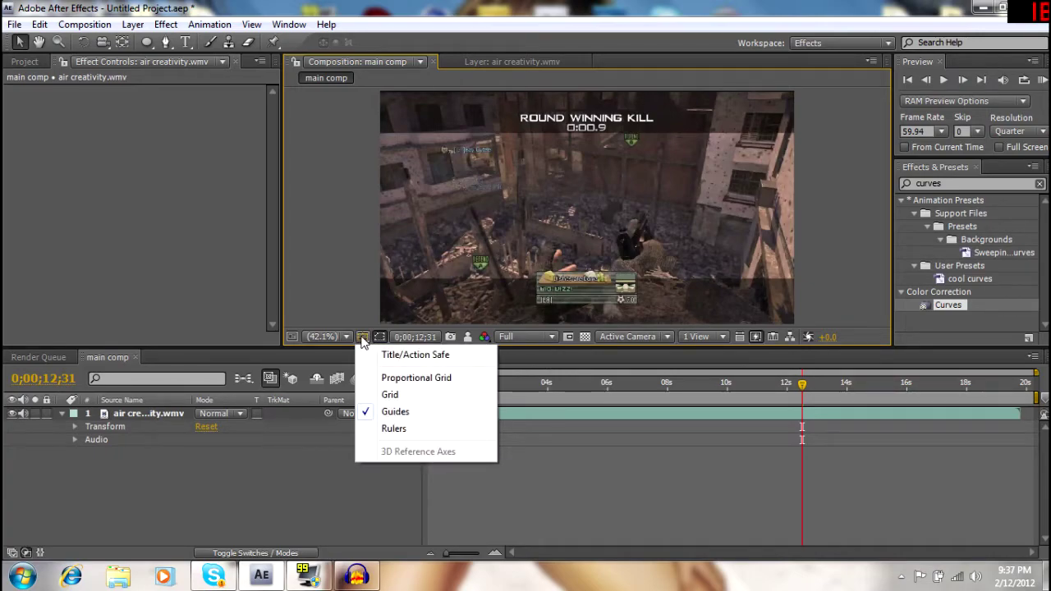
pyautogui.click(413, 395)
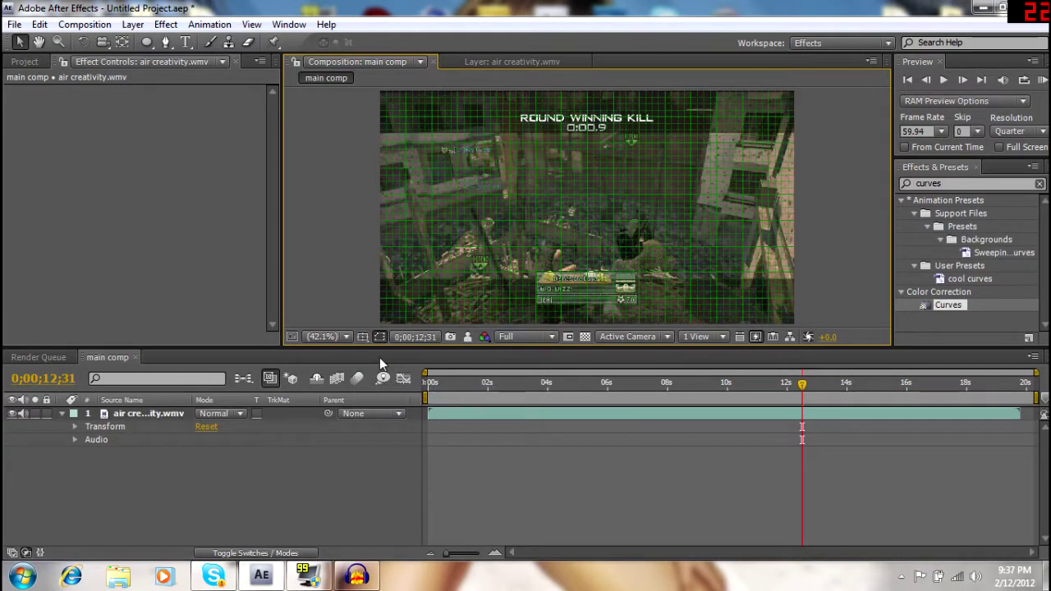
pyautogui.click(364, 338)
pyautogui.click(394, 395)
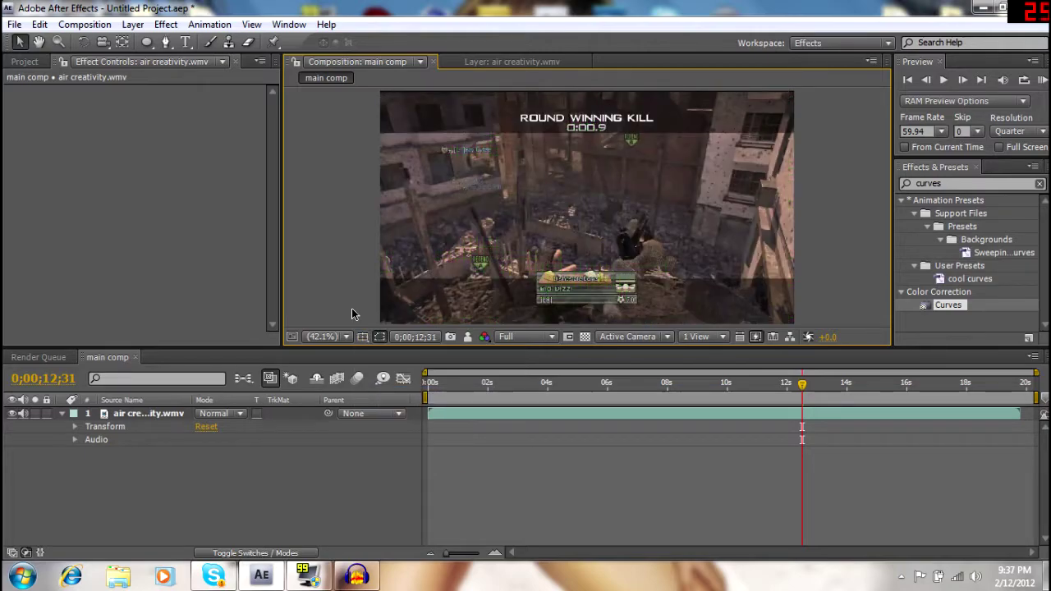
# Take a snapshot of the current frame and show it for comparison with the current time at 0;00;02;58
pyautogui.click(451, 339)
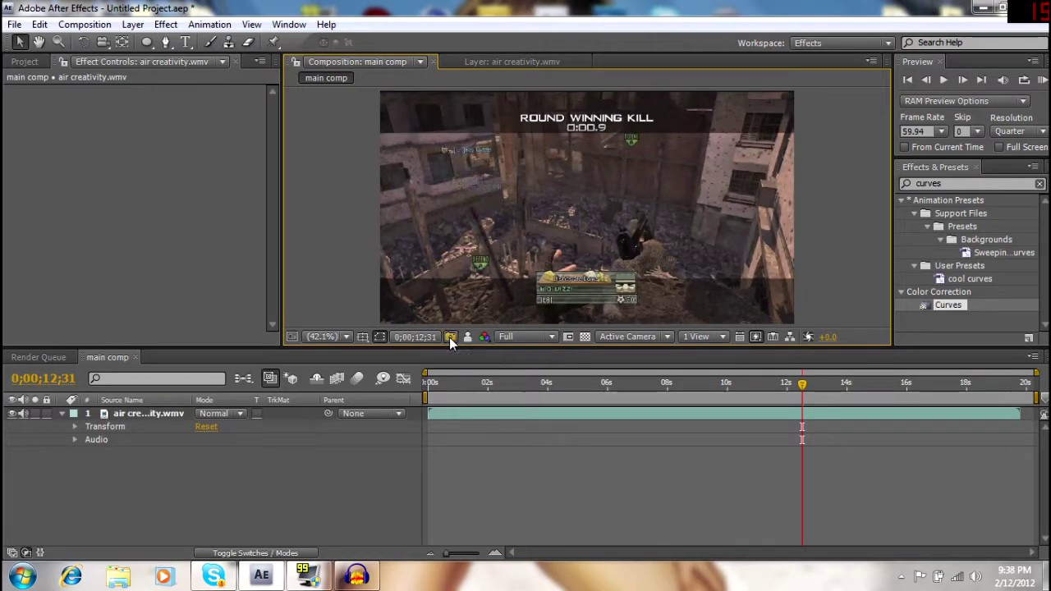
pyautogui.click(517, 384)
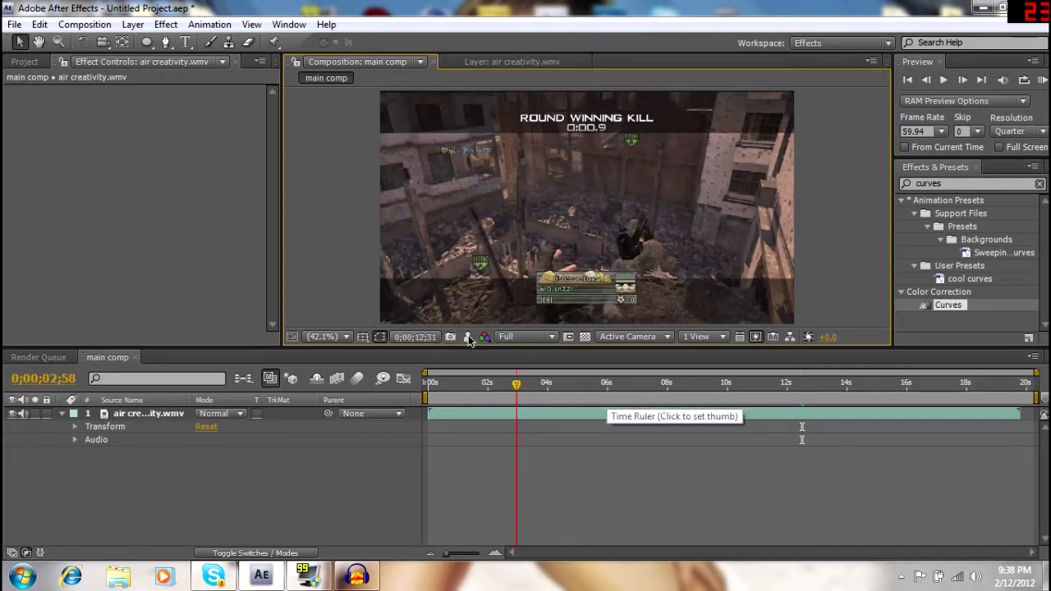
pyautogui.click(469, 339)
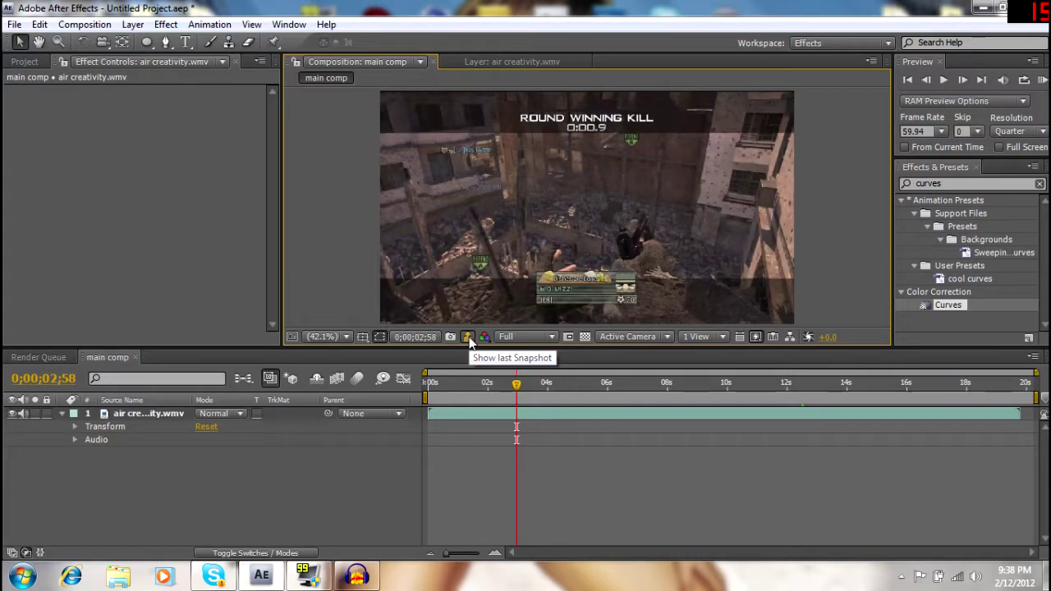
# Switch the composition view's resolution to Third, Full and Quarter, and return it to Full
pyautogui.click(525, 336)
pyautogui.click(530, 411)
pyautogui.click(525, 336)
pyautogui.click(538, 377)
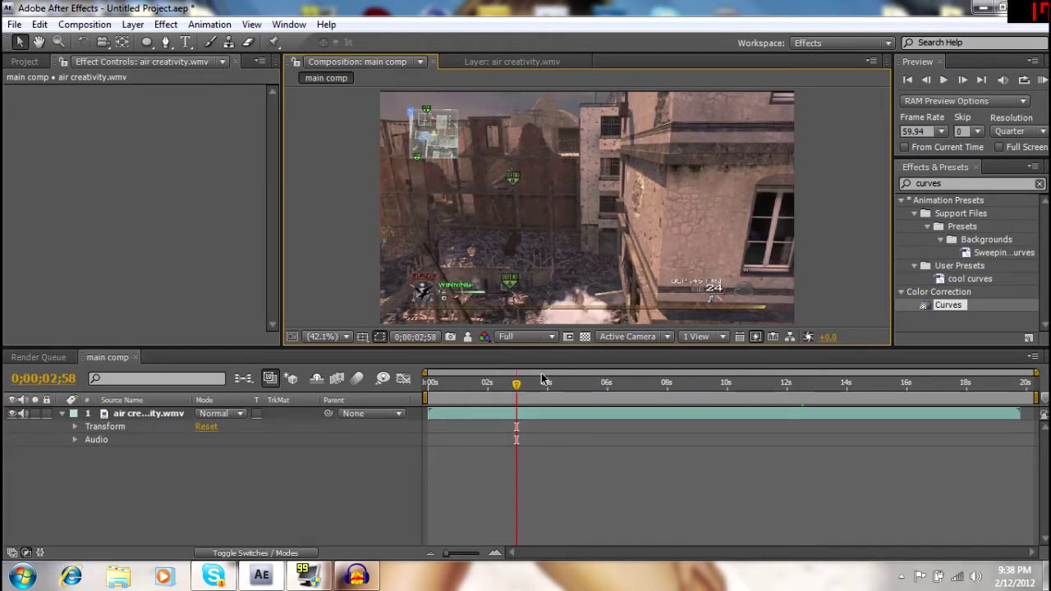
pyautogui.click(526, 336)
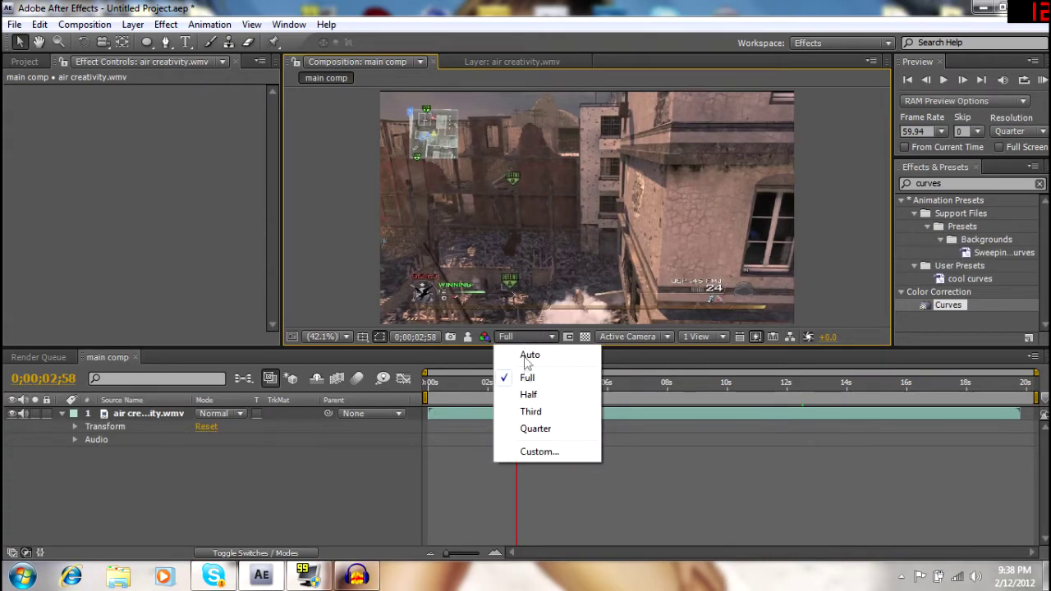
pyautogui.click(535, 428)
pyautogui.click(538, 338)
pyautogui.click(545, 375)
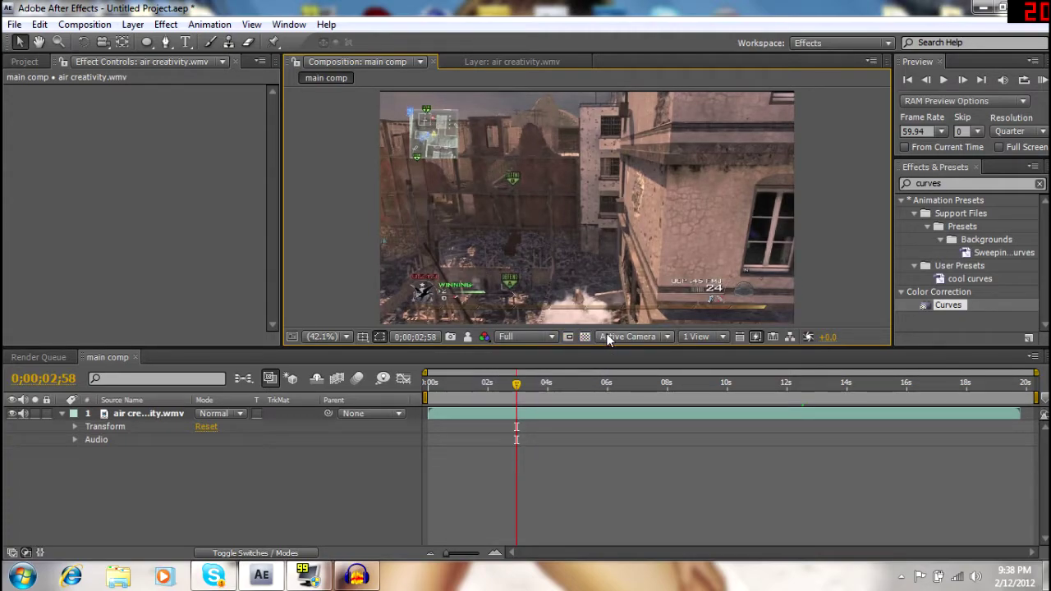
# Keep the composition's 3D view on Active Camera and close the air creativity.wmv layer panel
pyautogui.click(647, 338)
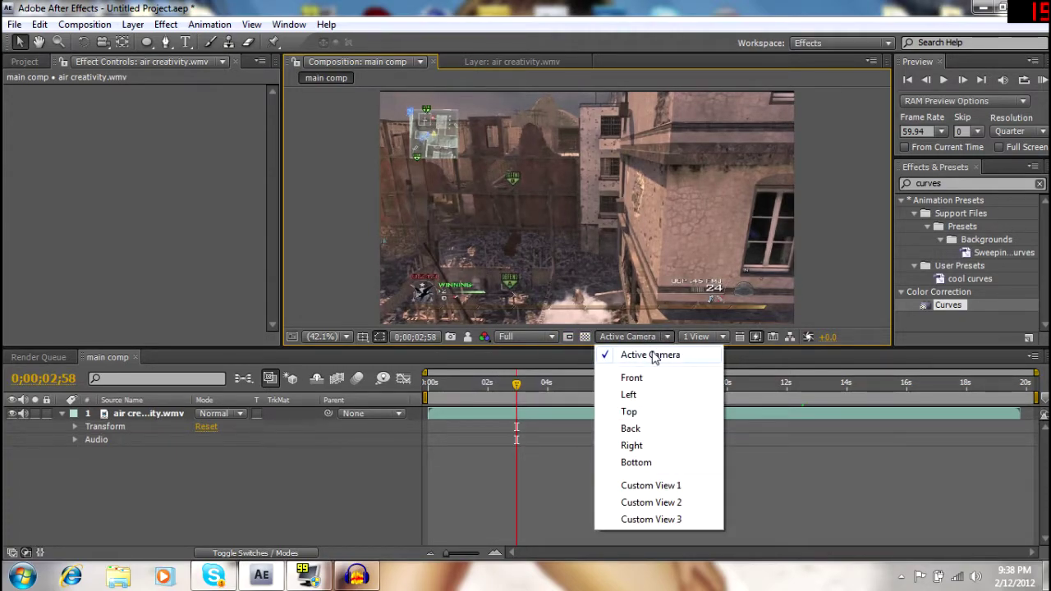
pyautogui.click(653, 355)
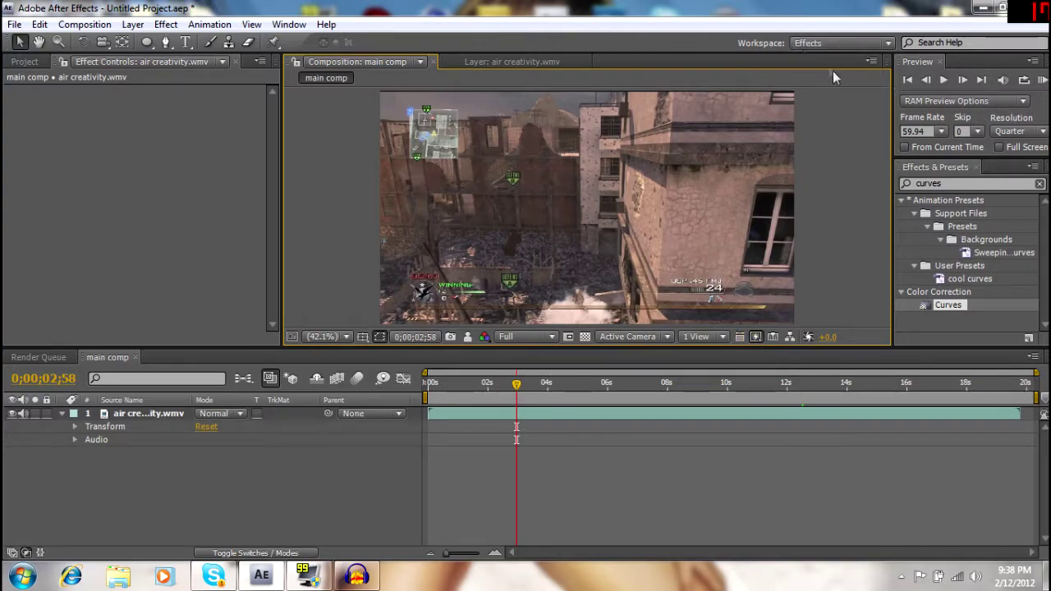
pyautogui.click(542, 62)
pyautogui.click(579, 62)
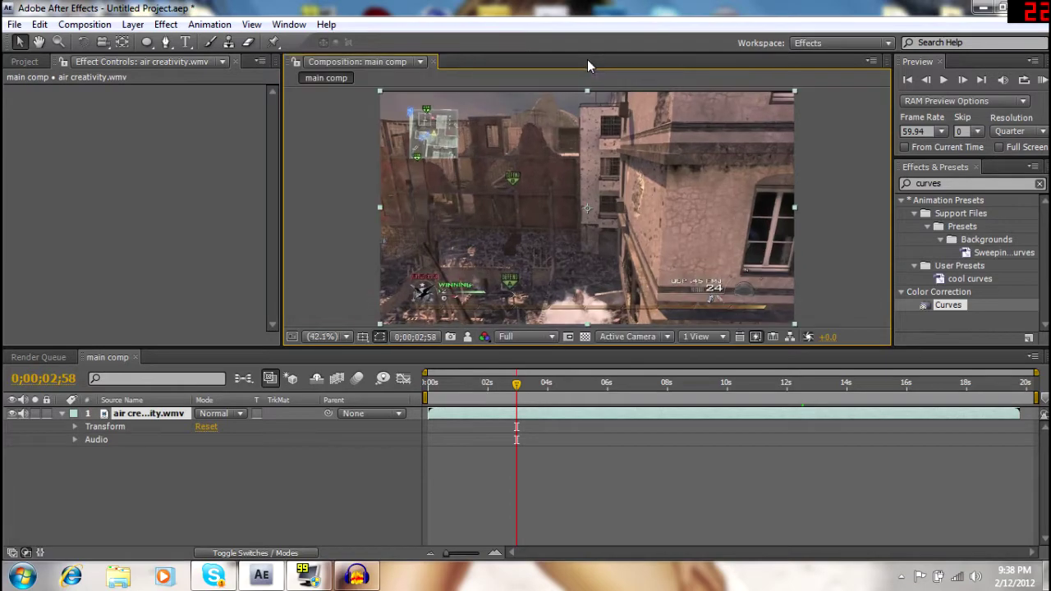
# Jump between the first and last frames of the main comp and step single frames to 0;00;00;01
pyautogui.click(951, 67)
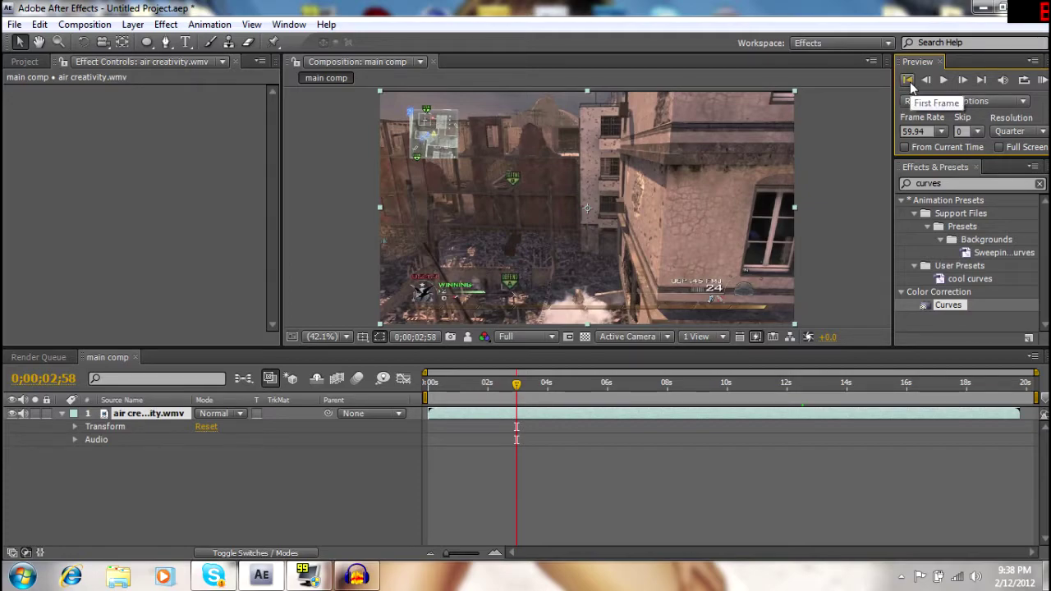
pyautogui.click(908, 82)
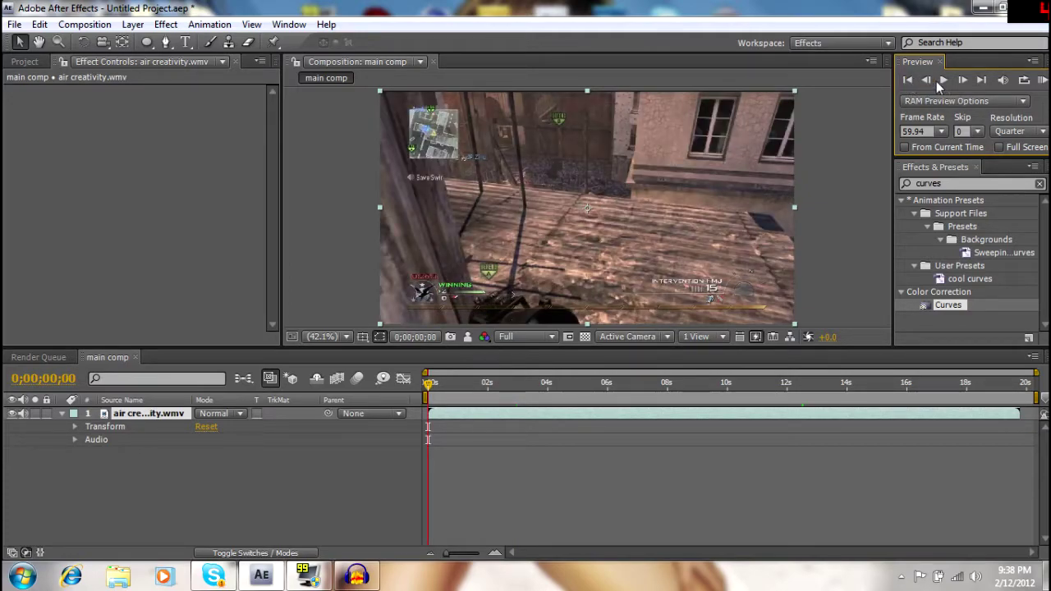
pyautogui.click(981, 81)
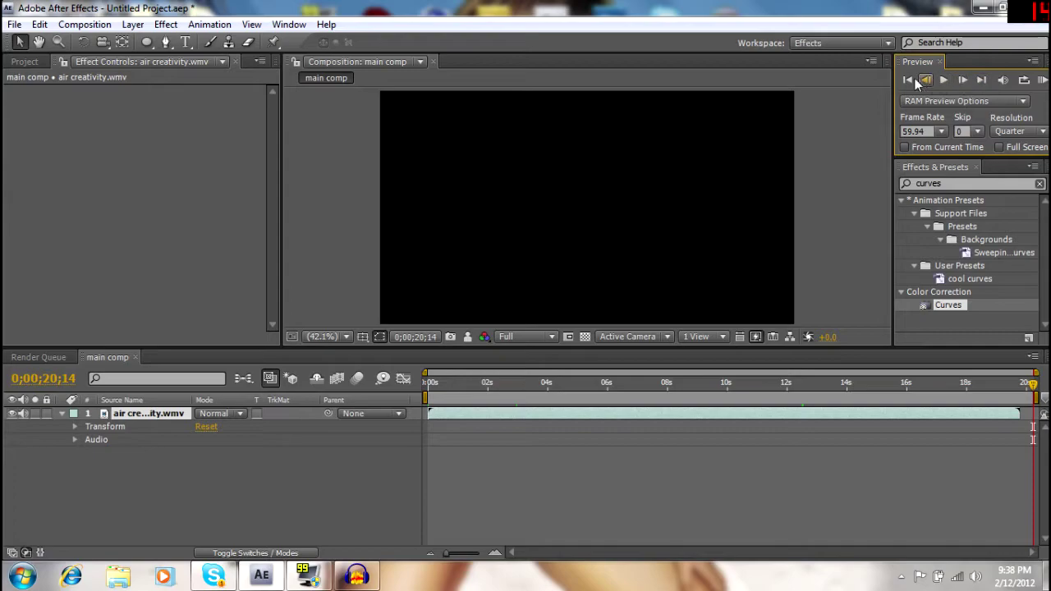
pyautogui.click(908, 80)
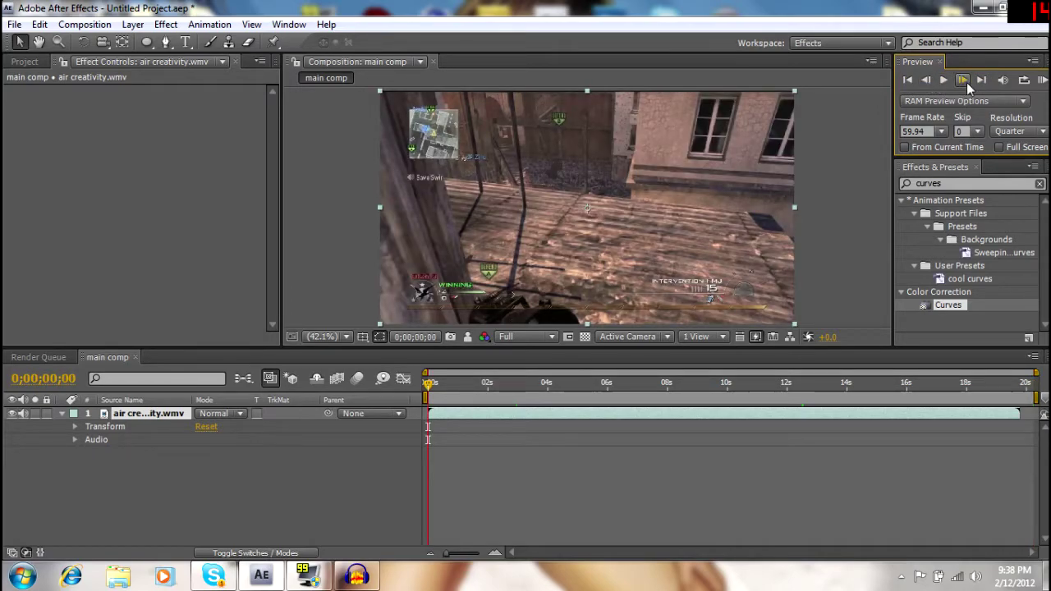
pyautogui.click(962, 81)
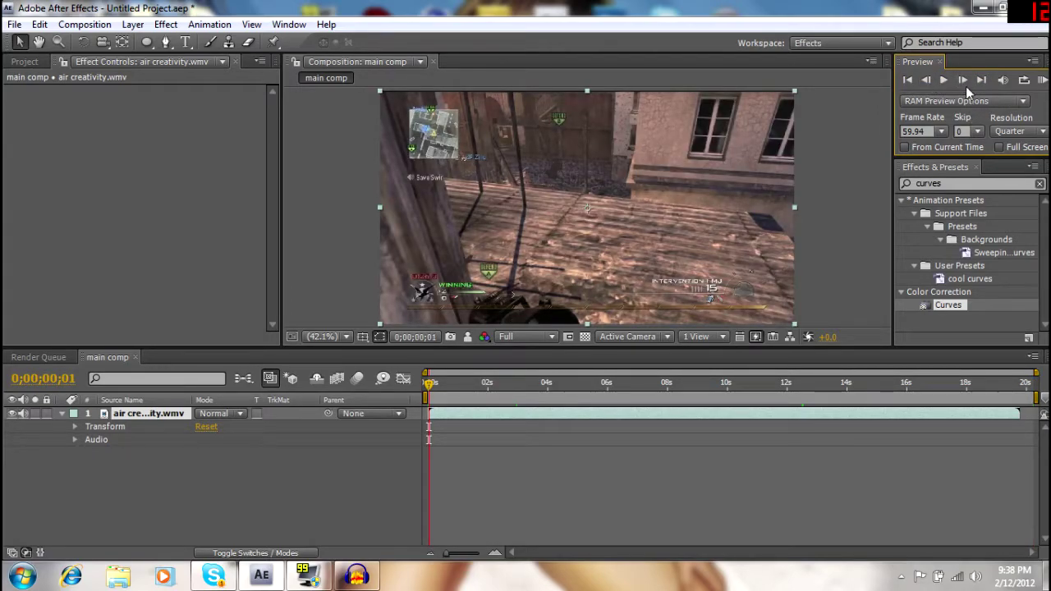
pyautogui.click(962, 80)
pyautogui.click(925, 81)
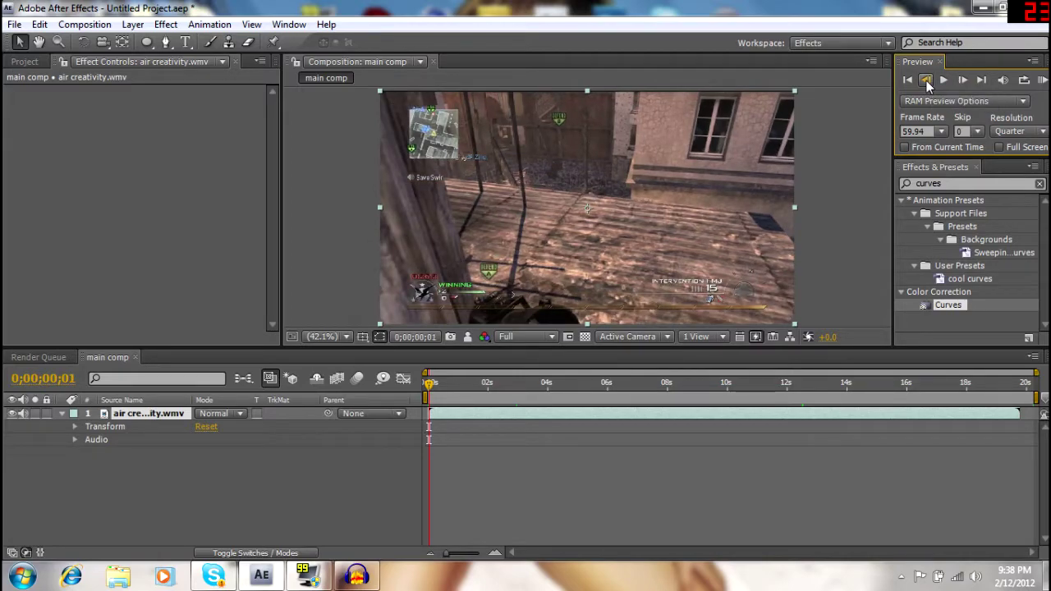
# Play the comp from 0;00;00;01, stop at 0;00;00;13, and run and stop a RAM preview
pyautogui.click(944, 81)
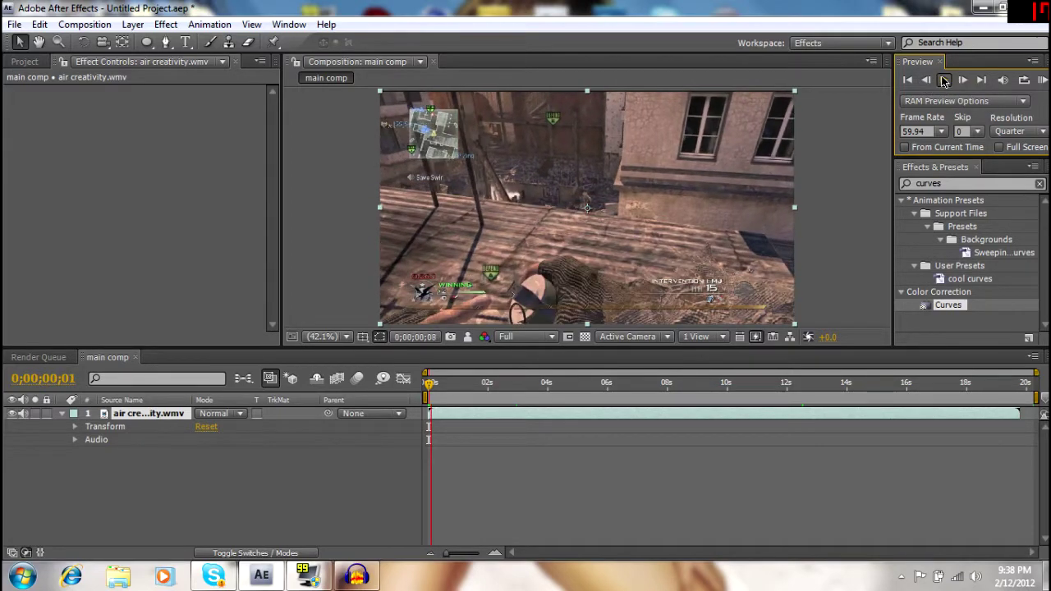
pyautogui.press('space')
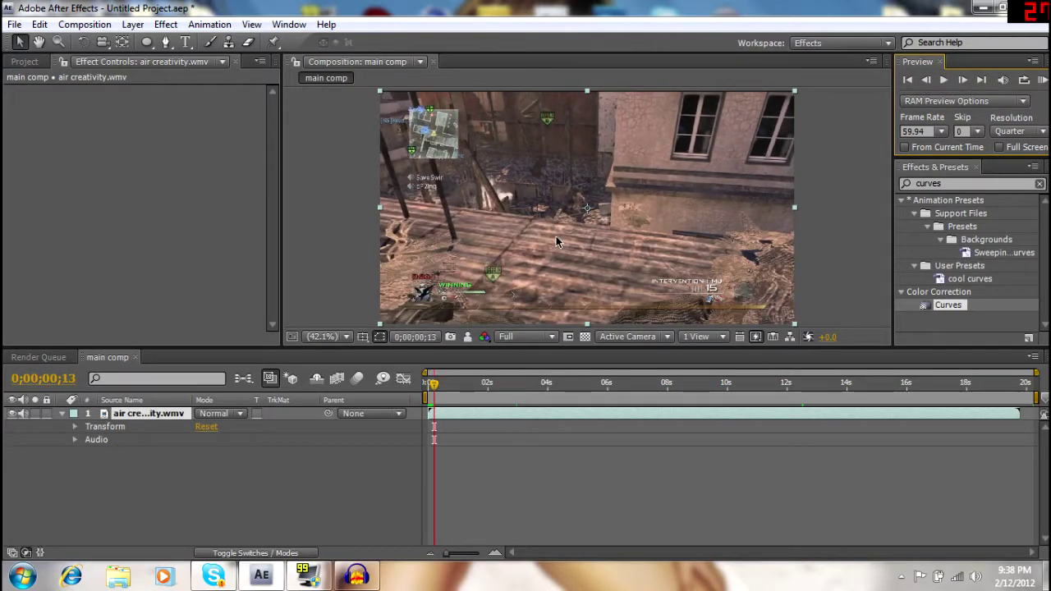
pyautogui.click(1041, 81)
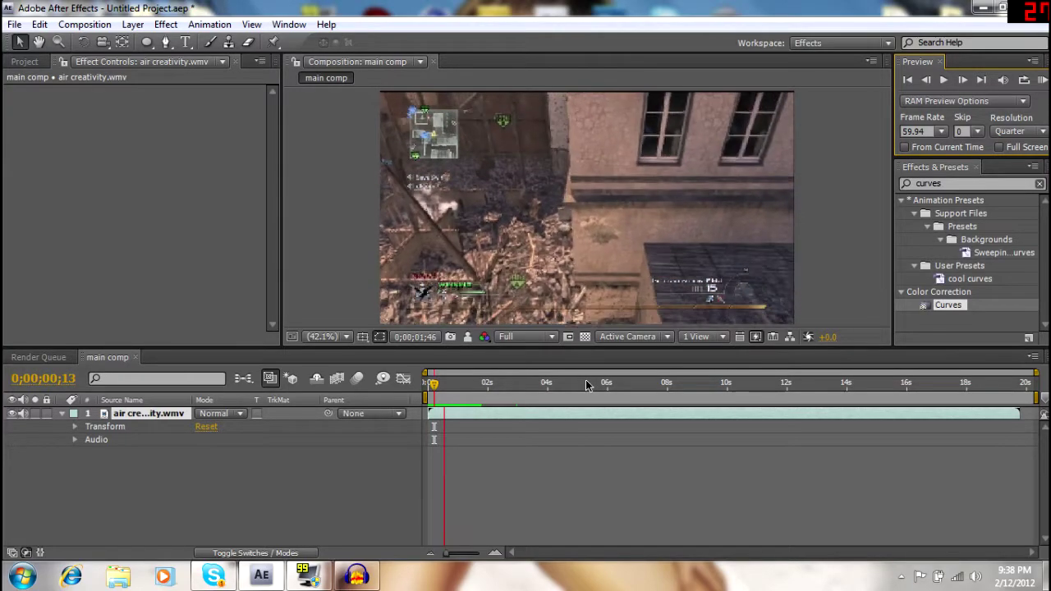
pyautogui.press('space')
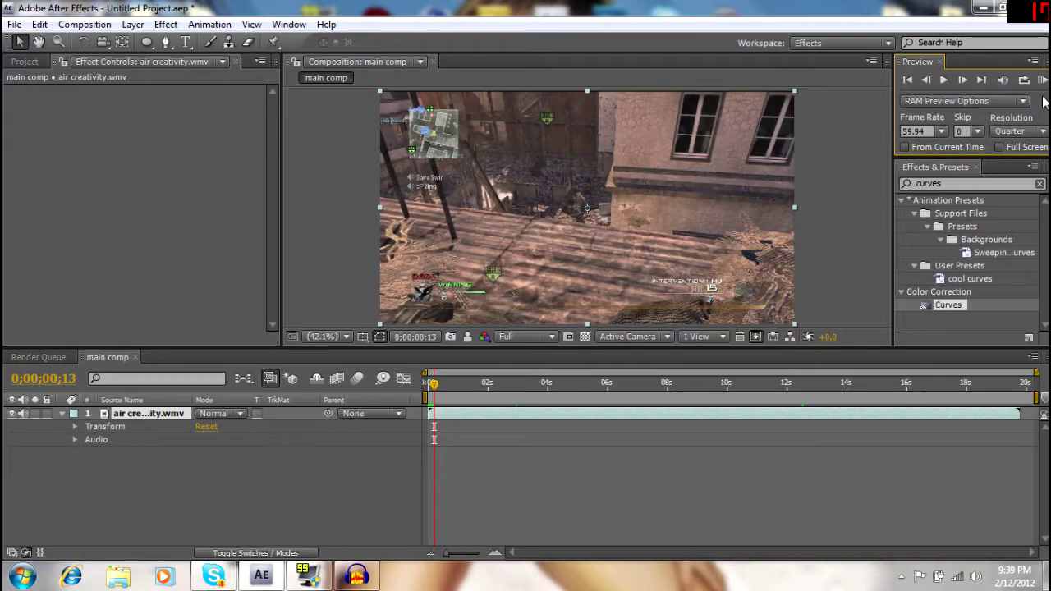
# Try RAM preview frame skips of 2 and 1, return to 0 and keep the preview resolution at Quarter
pyautogui.click(978, 132)
pyautogui.click(981, 183)
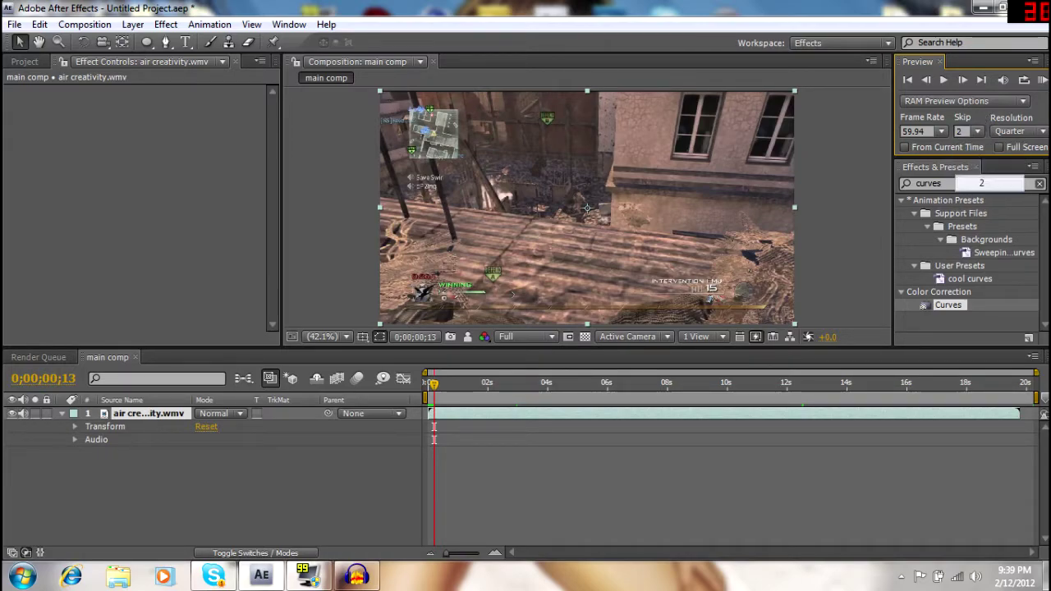
pyautogui.click(979, 133)
pyautogui.click(980, 166)
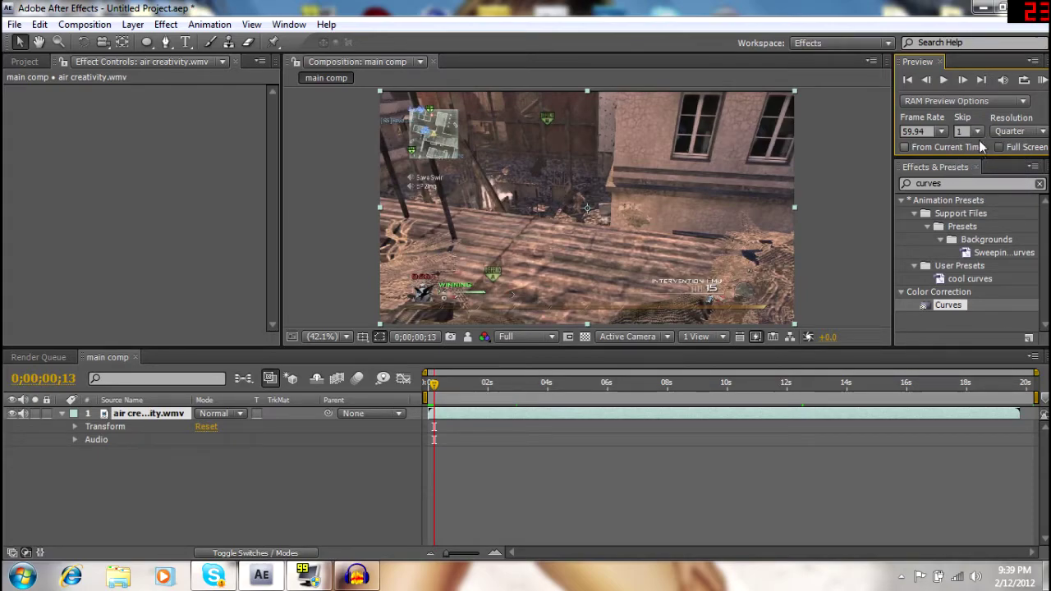
pyautogui.click(979, 132)
pyautogui.click(981, 150)
pyautogui.click(1022, 131)
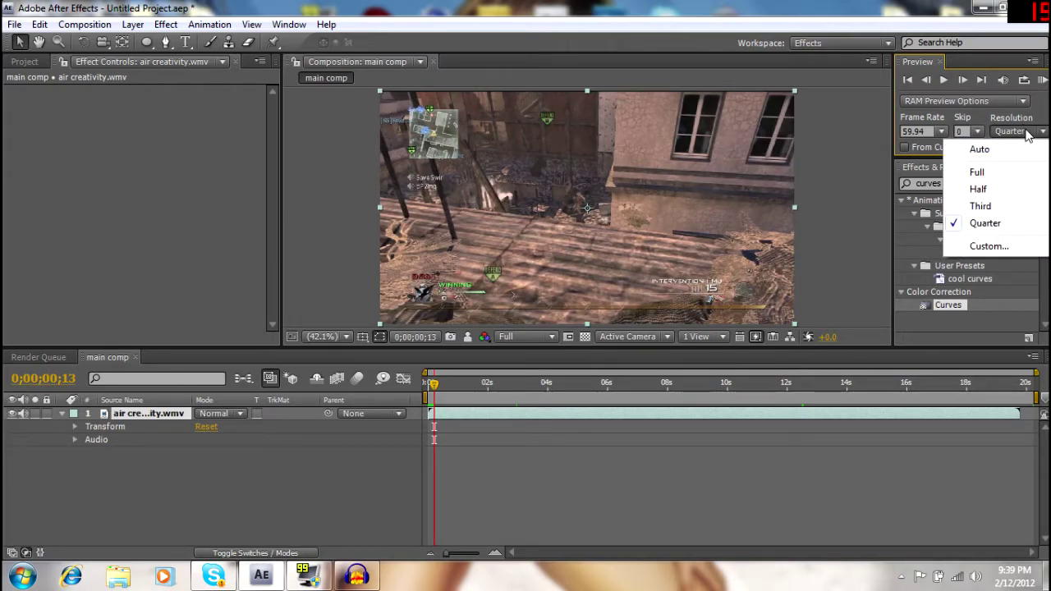
pyautogui.click(1018, 222)
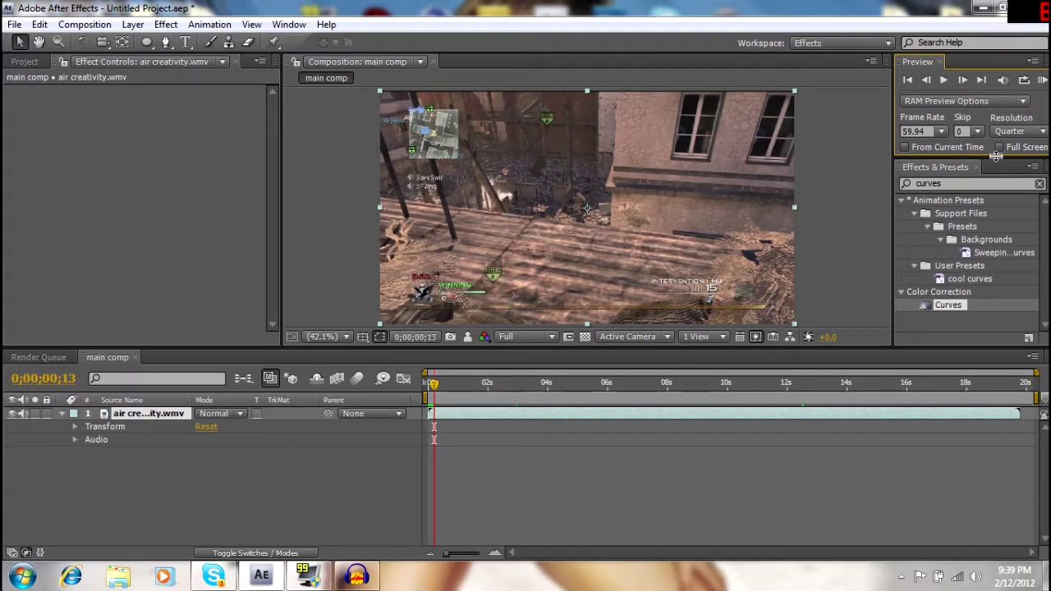
# Enlarge the Effects & Presets panel over the lower preview options and select its search text
pyautogui.moveTo(991, 159); pyautogui.dragTo(992, 115)
pyautogui.click(953, 139)
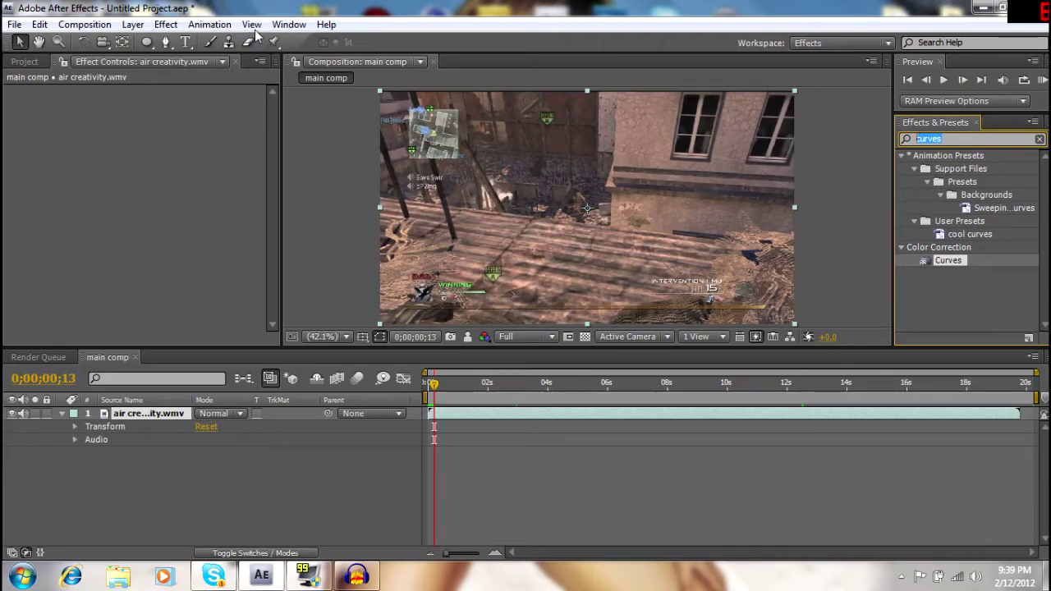
# Search the effects for "curves" and apply the Color Correction Curves effect to the air creativity.wmv layer
pyautogui.click(174, 25)
pyautogui.click(178, 25)
pyautogui.write('cur')
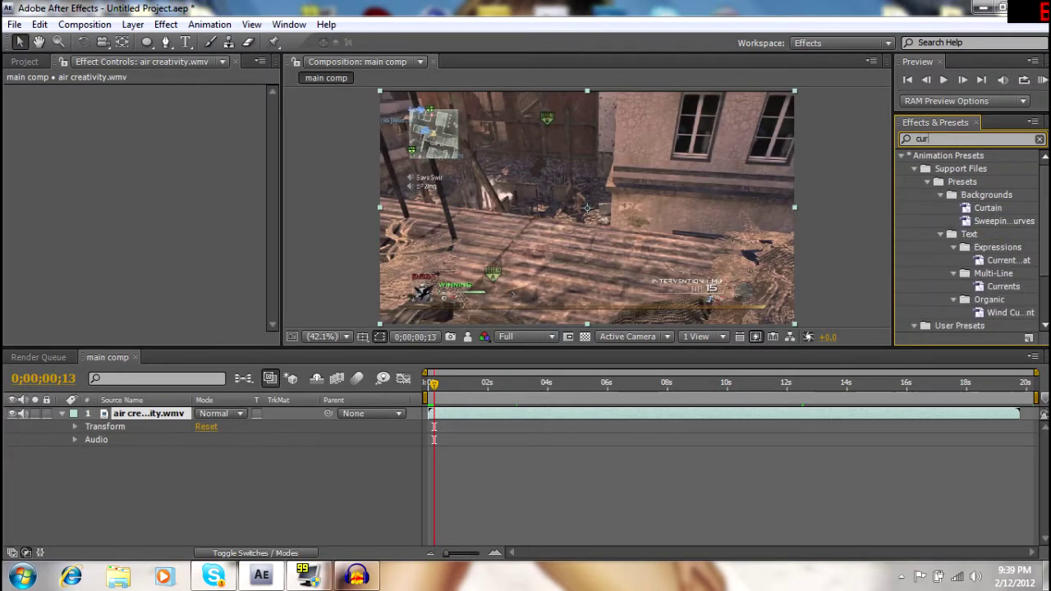
pyautogui.write('ves')
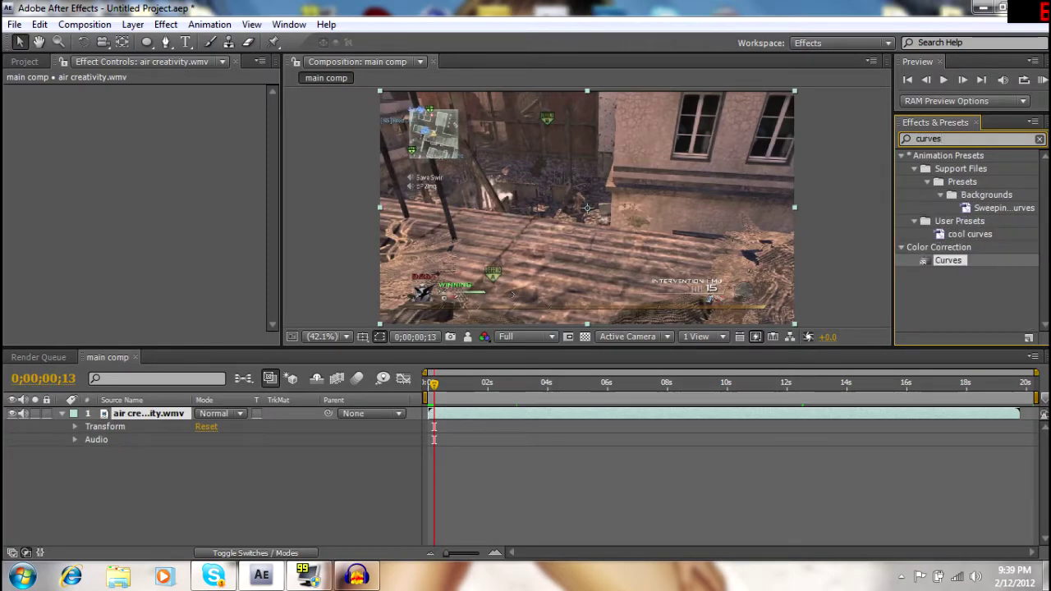
pyautogui.moveTo(962, 261); pyautogui.dragTo(812, 411)
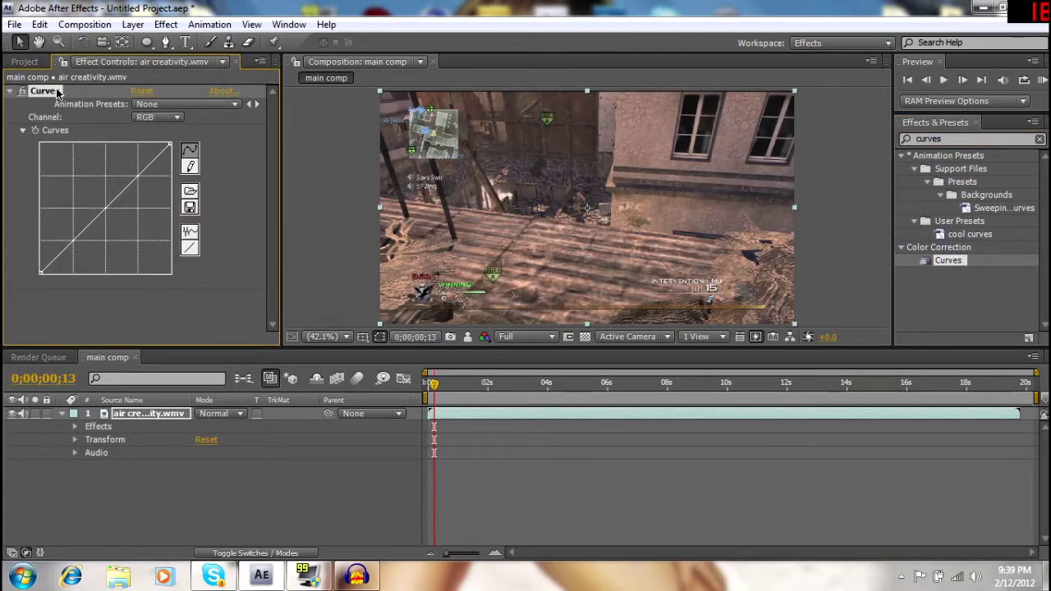
# Remove the Curves effect from the clip and clear the effects search to list all effect categories
pyautogui.press('Delete')
pyautogui.moveTo(949, 140); pyautogui.dragTo(838, 133)
pyautogui.press('BackSpace')
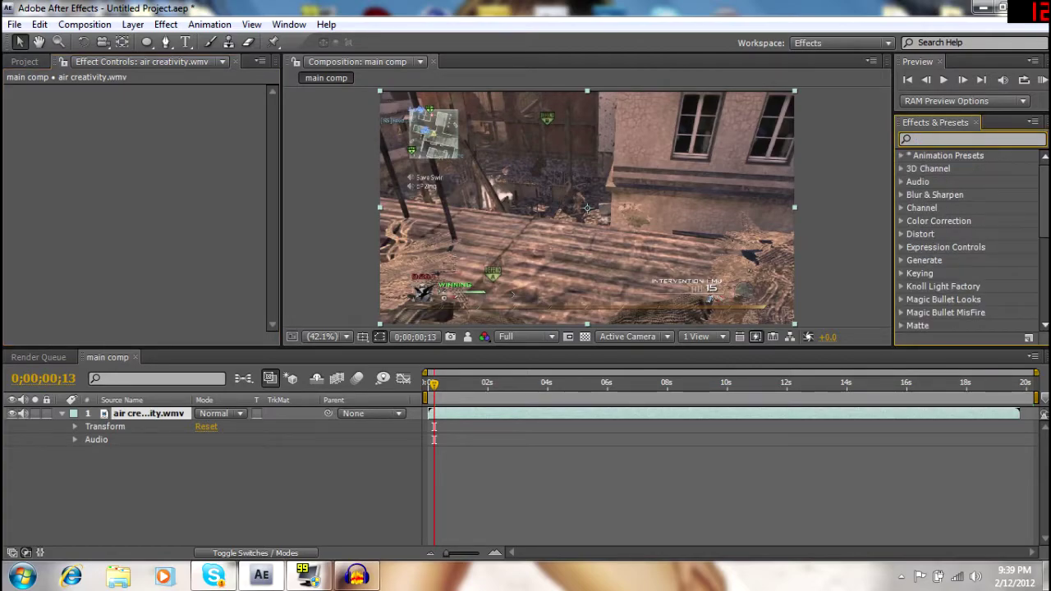
pyautogui.moveTo(1046, 223)
pyautogui.mouseDown()
pyautogui.moveTo(1044, 302)
pyautogui.moveTo(1046, 223)
pyautogui.mouseUp()
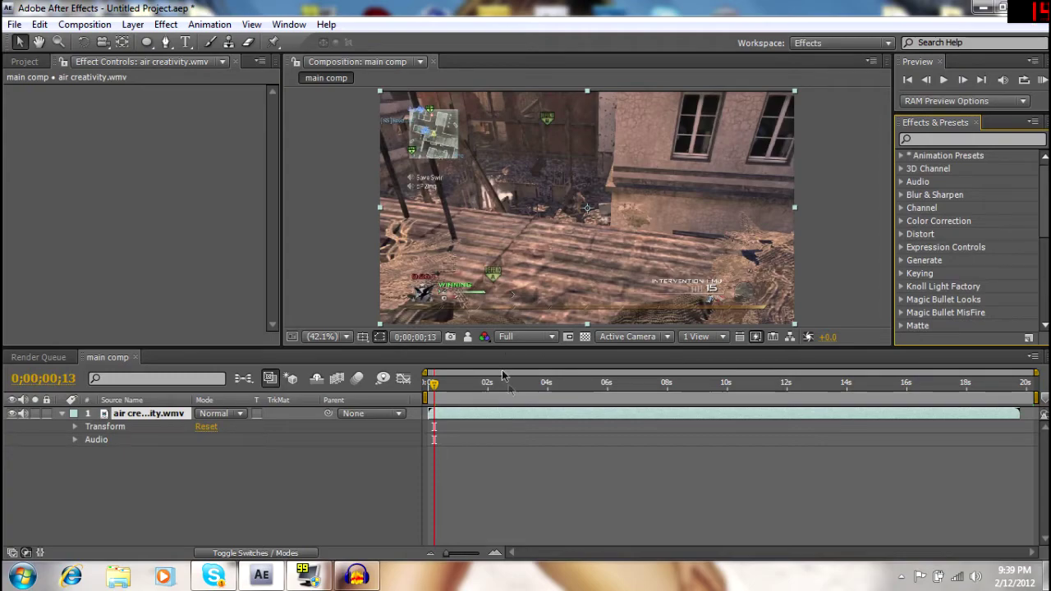
# Create a new composition named "hi" at 1280 x 720 px and 59.94 frames per second
pyautogui.click(97, 359)
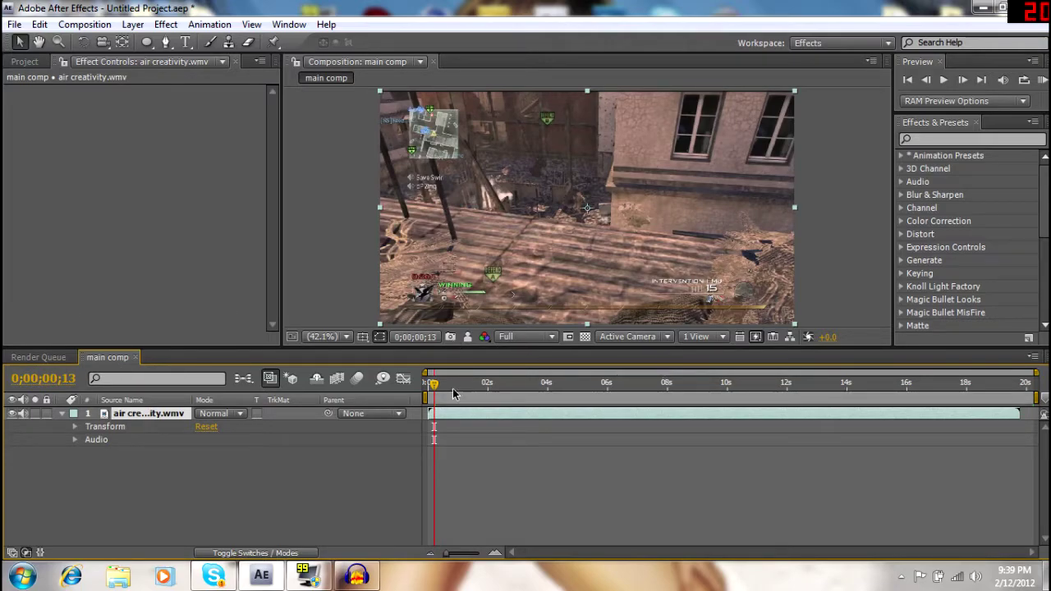
pyautogui.click(83, 24)
pyautogui.click(99, 39)
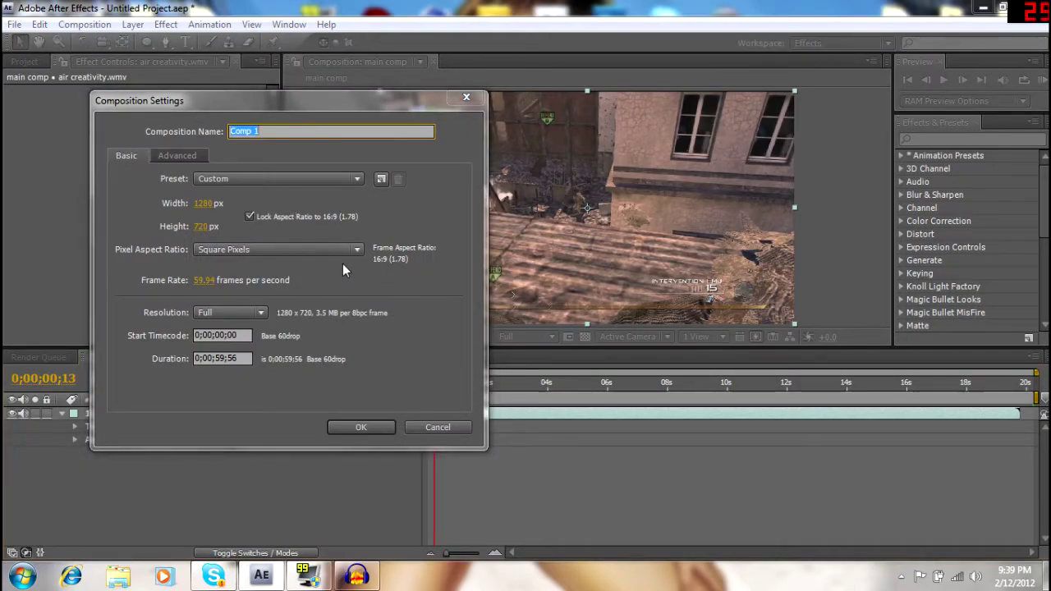
pyautogui.write('hi')
pyautogui.click(365, 427)
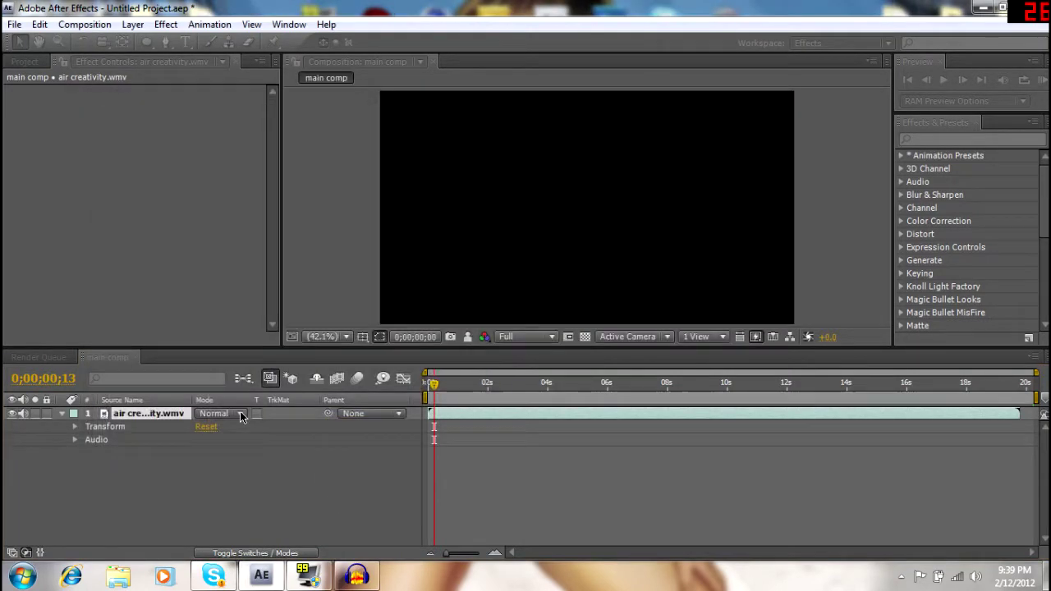
# Switch between the main comp and hi timelines, and close the hi timeline to leave main comp active
pyautogui.click(129, 357)
pyautogui.click(155, 357)
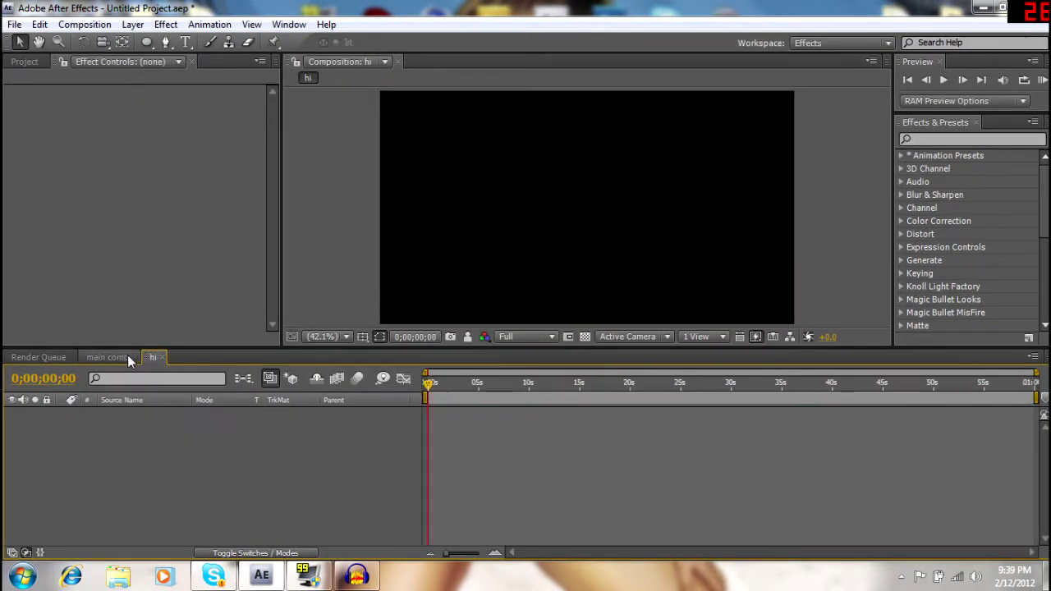
pyautogui.click(118, 357)
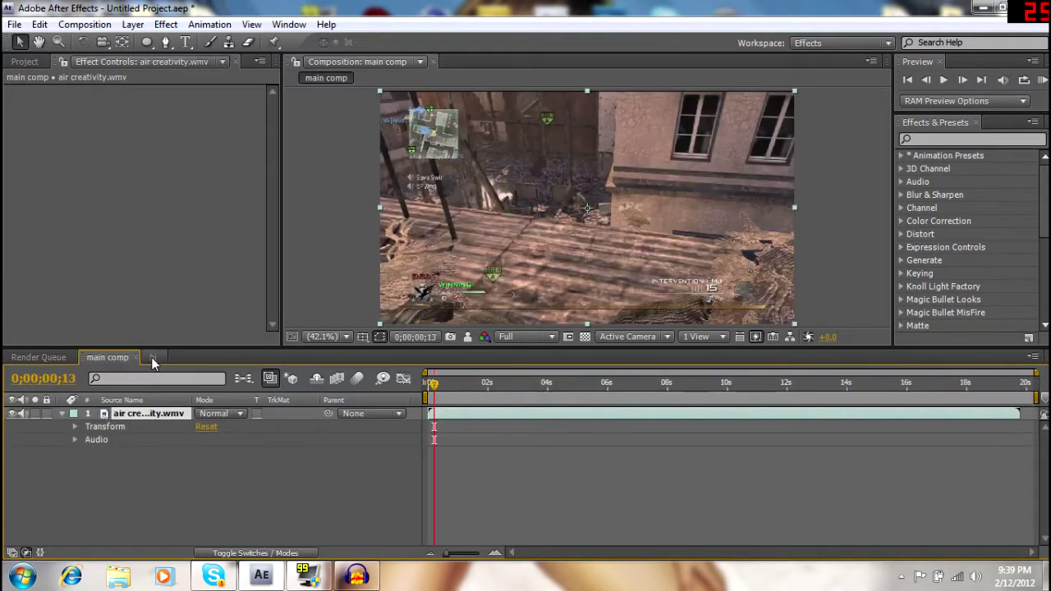
pyautogui.click(152, 357)
pyautogui.click(114, 358)
pyautogui.moveTo(214, 575)
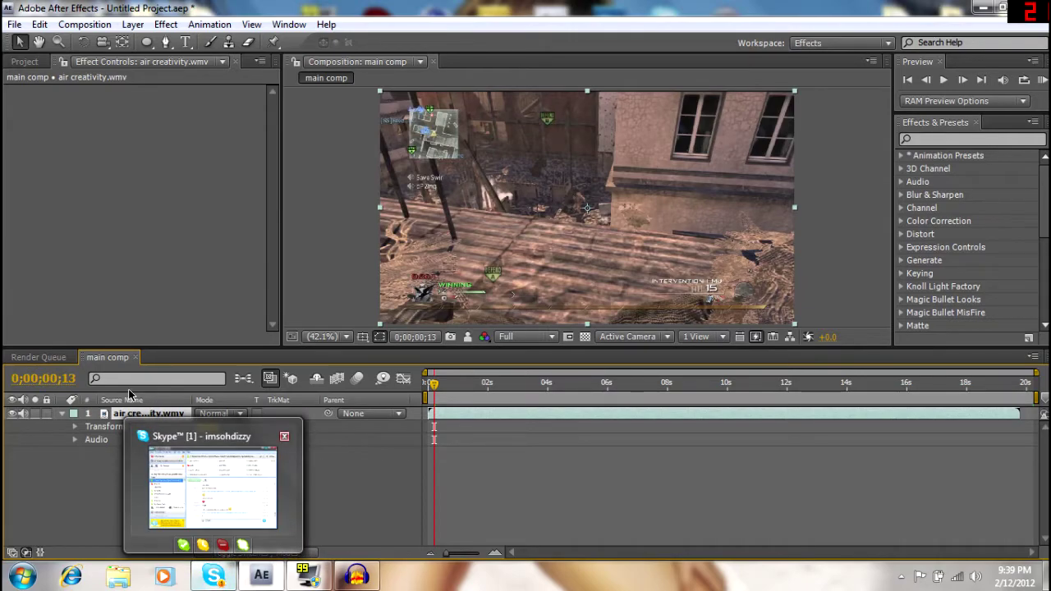
# Collapse the clip layer's properties and show layer names and layer switches instead of source names and modes
pyautogui.click(61, 413)
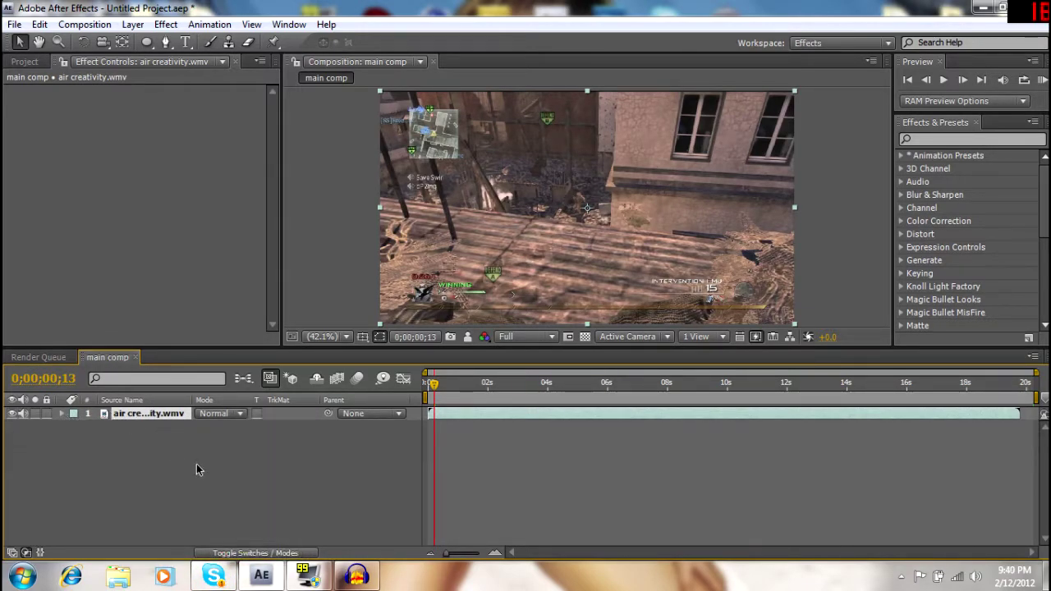
pyautogui.click(359, 463)
pyautogui.click(164, 401)
pyautogui.click(168, 413)
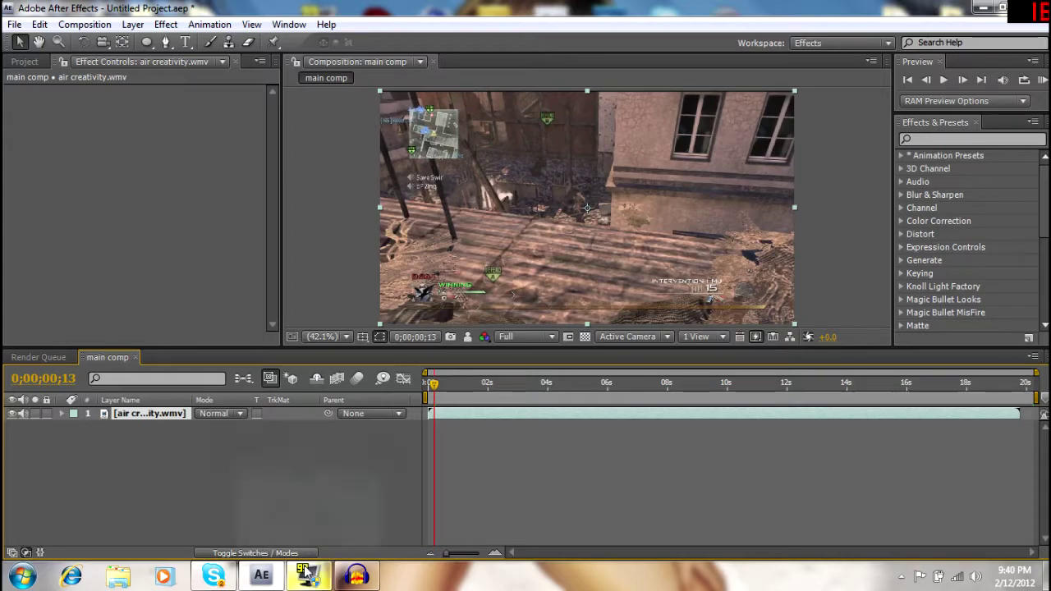
pyautogui.click(201, 553)
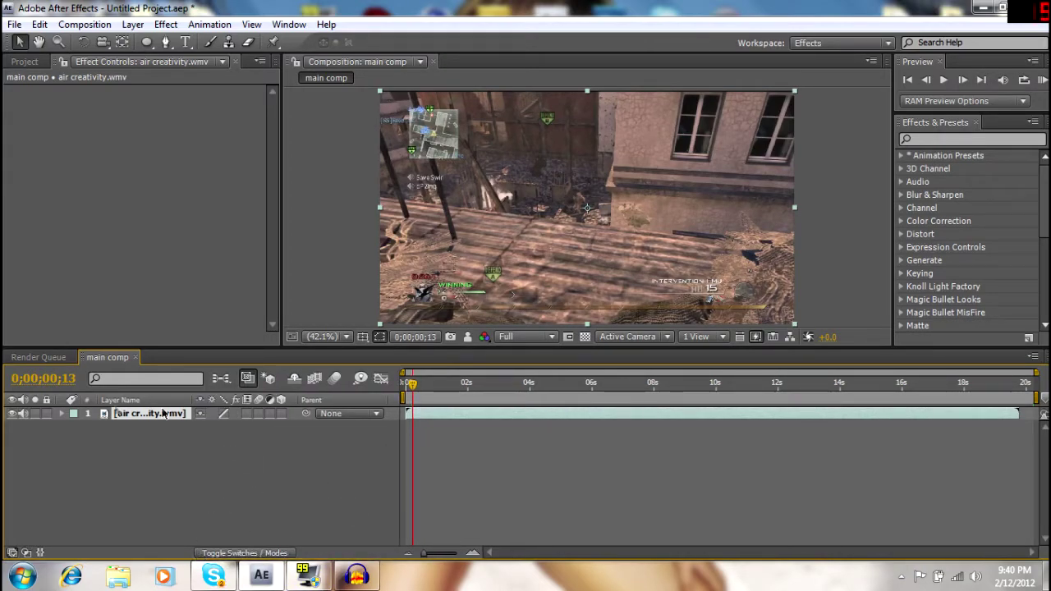
# Mute the clip's audio and try filtering the timeline layers by "air", clearing the filter again
pyautogui.click(23, 414)
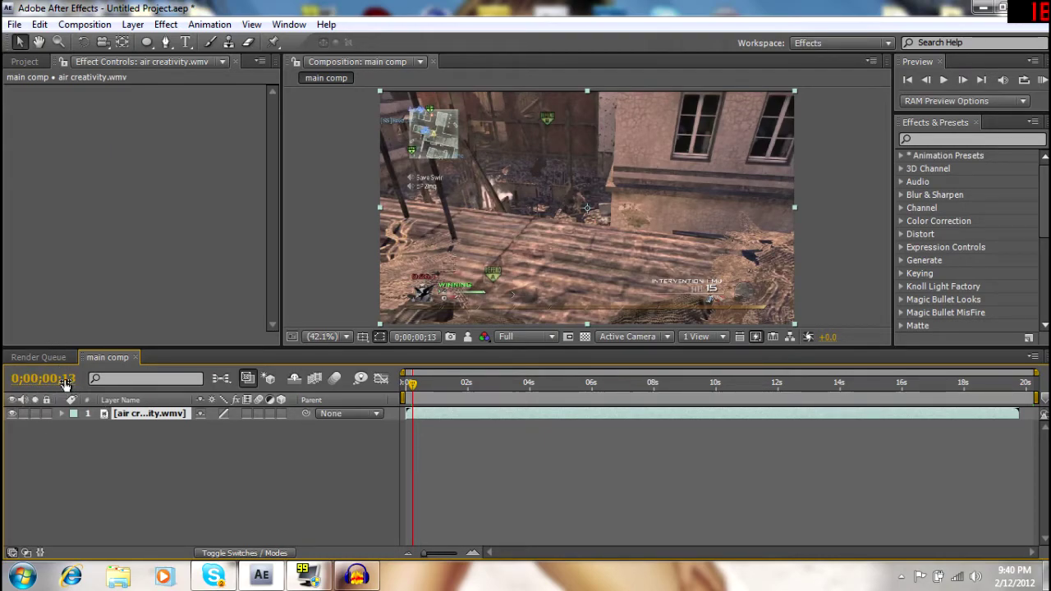
pyautogui.hotkey('ctrl', 'f')
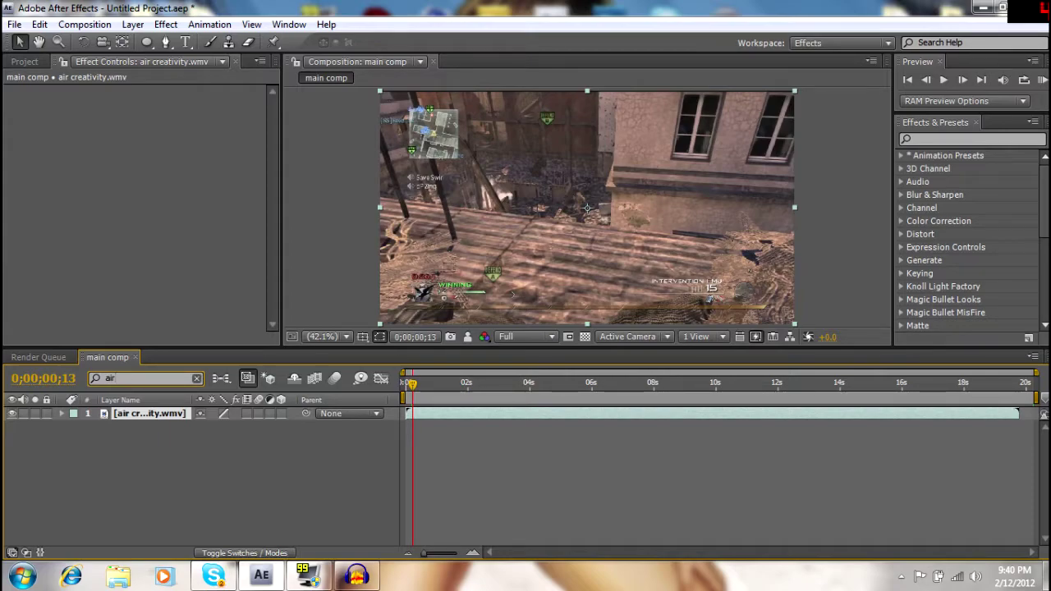
pyautogui.click(216, 503)
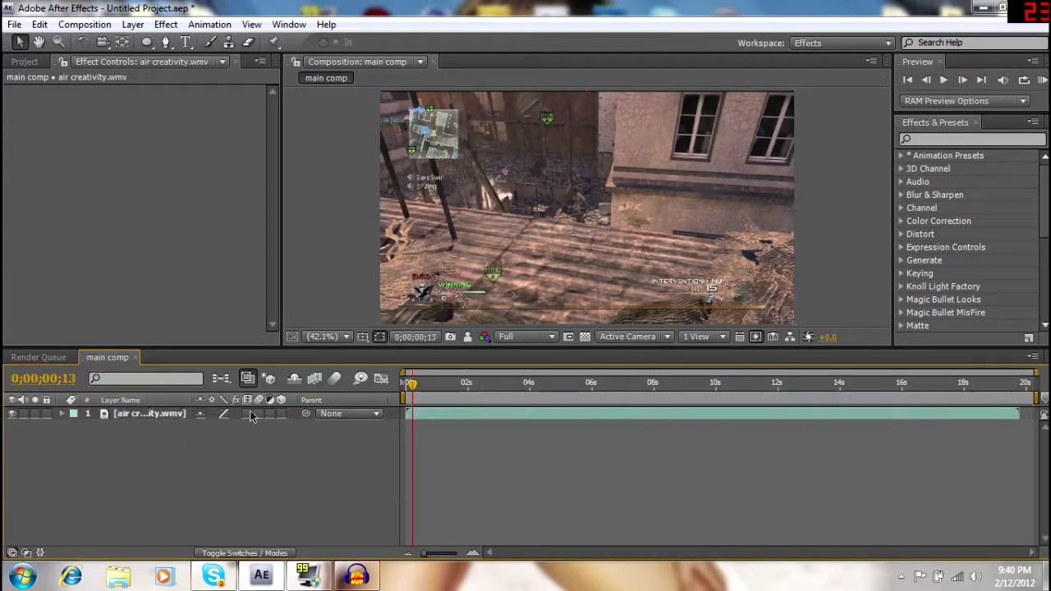
# Show and hide the Graph Editor, and toggle the clip's visibility off and on with its audio enabled again
pyautogui.click(382, 378)
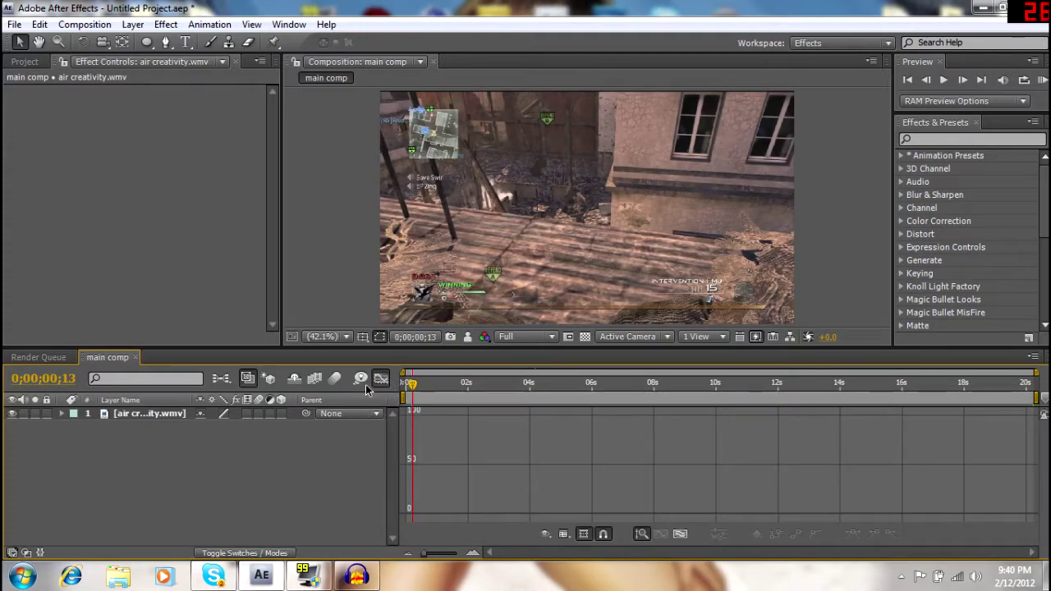
pyautogui.click(383, 378)
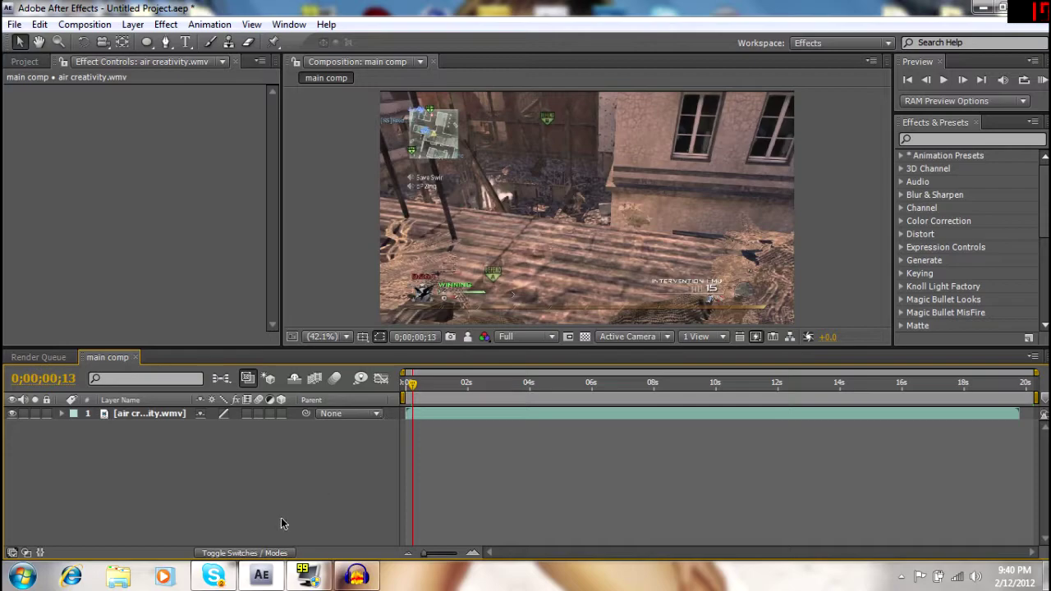
pyautogui.click(12, 414)
pyautogui.click(11, 413)
pyautogui.click(12, 414)
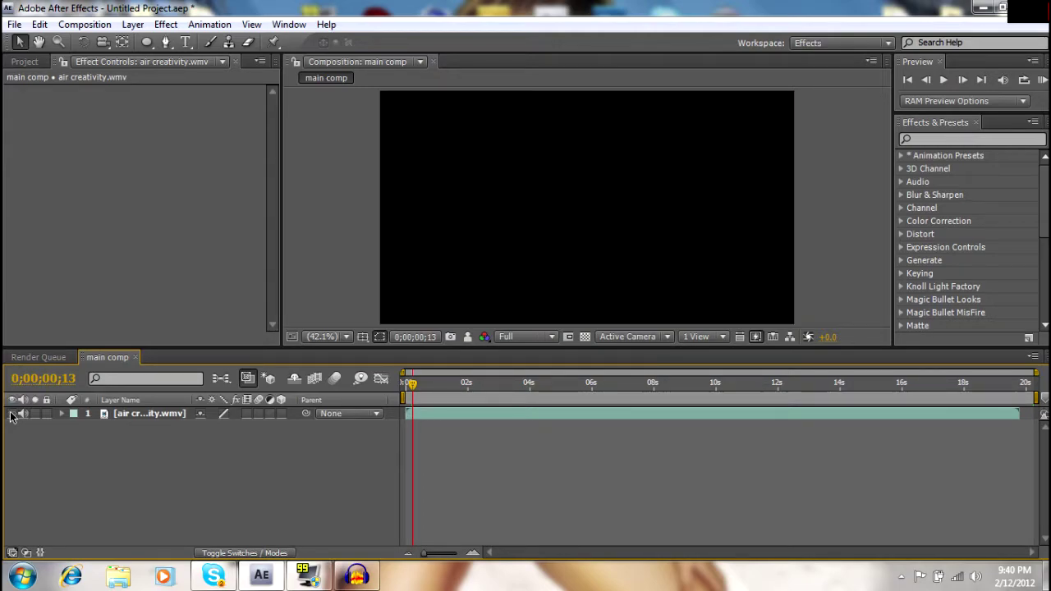
pyautogui.click(12, 414)
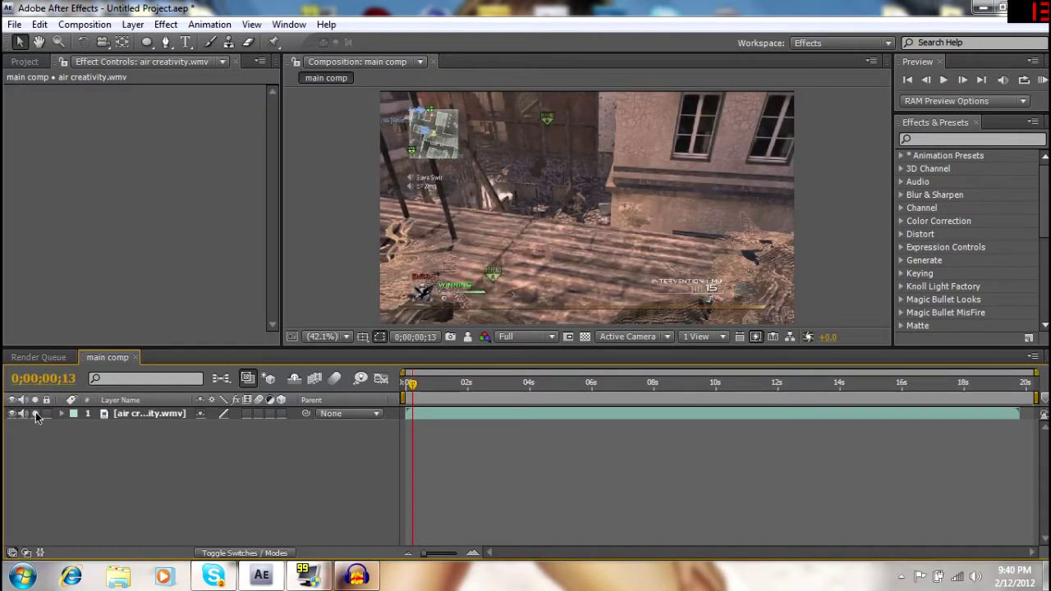
# Expand the clip layer's Transform properties to view them, and collapse the layer again
pyautogui.click(61, 413)
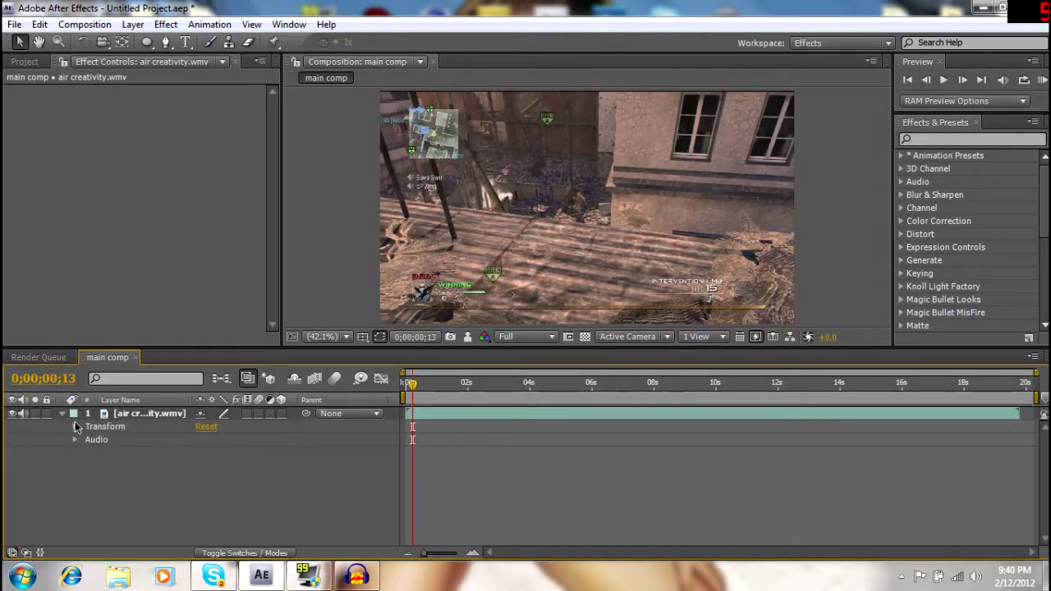
pyautogui.click(75, 427)
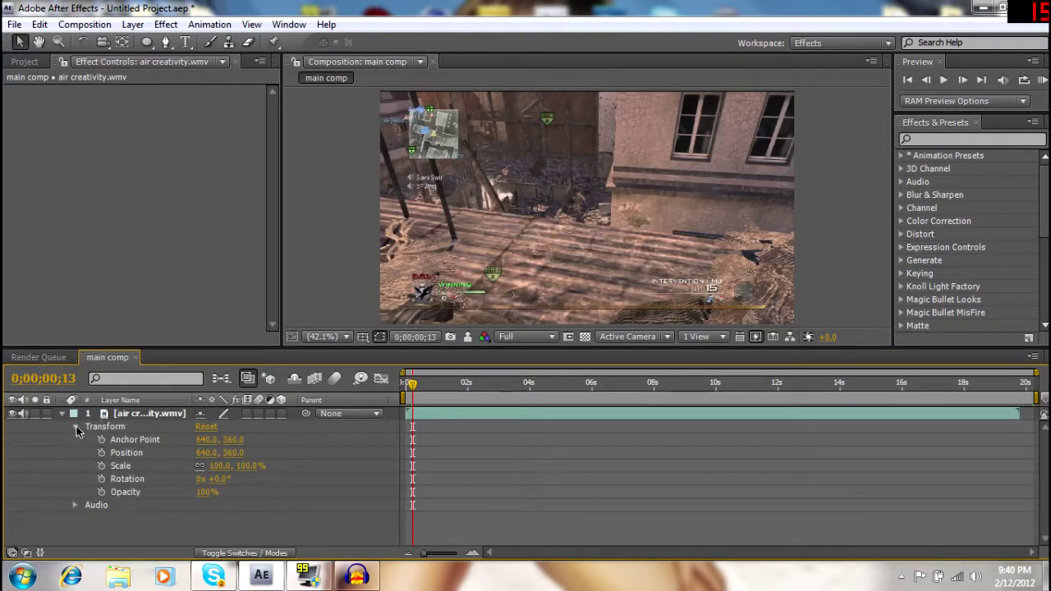
pyautogui.click(76, 427)
pyautogui.click(62, 413)
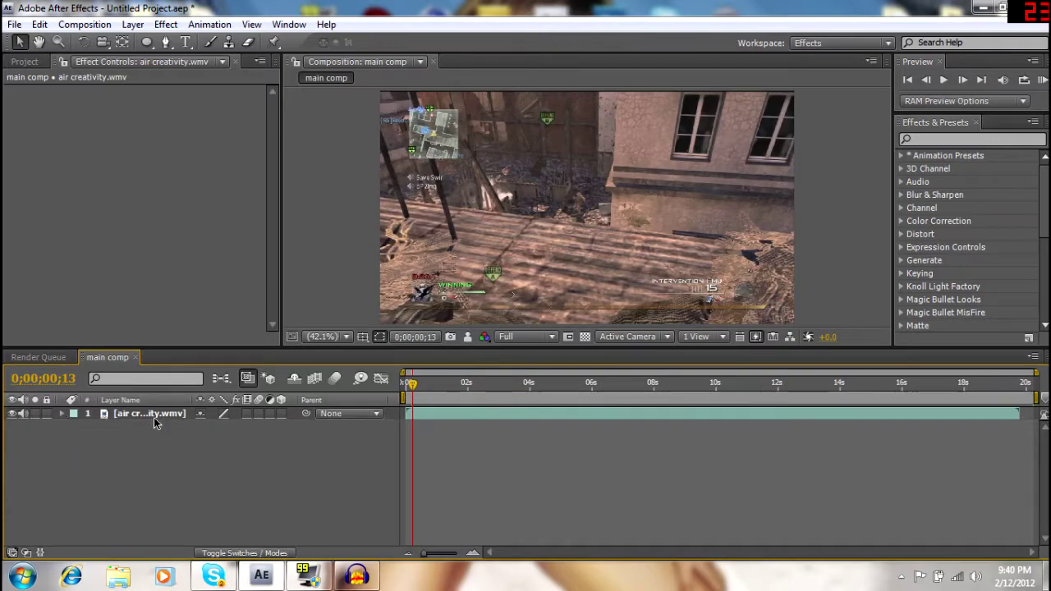
# Review the clip layer's blending modes, keep Normal, and return the timeline to the layer switches
pyautogui.click(153, 416)
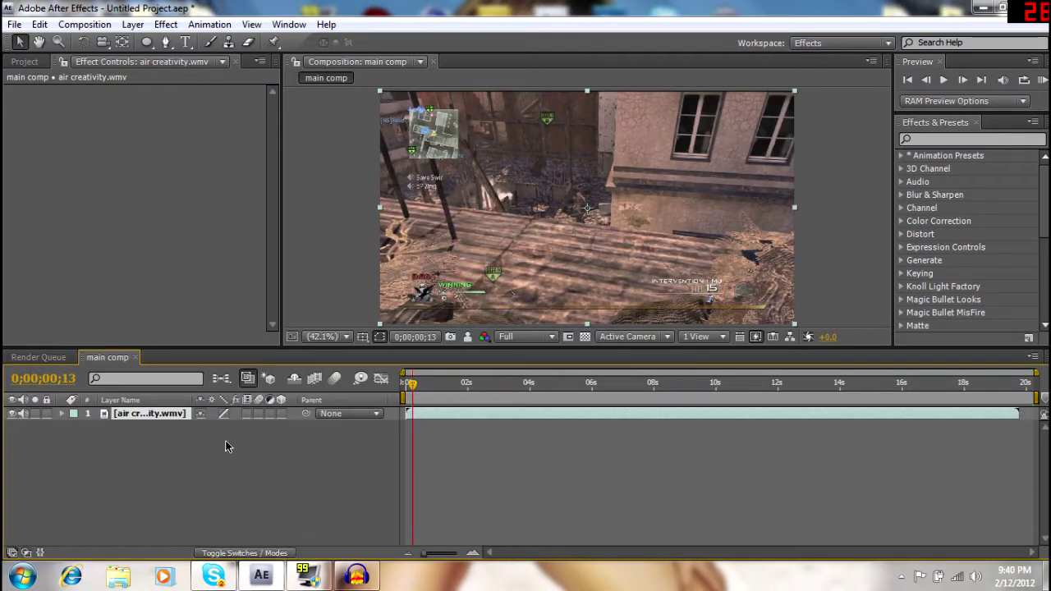
pyautogui.click(292, 552)
pyautogui.click(223, 414)
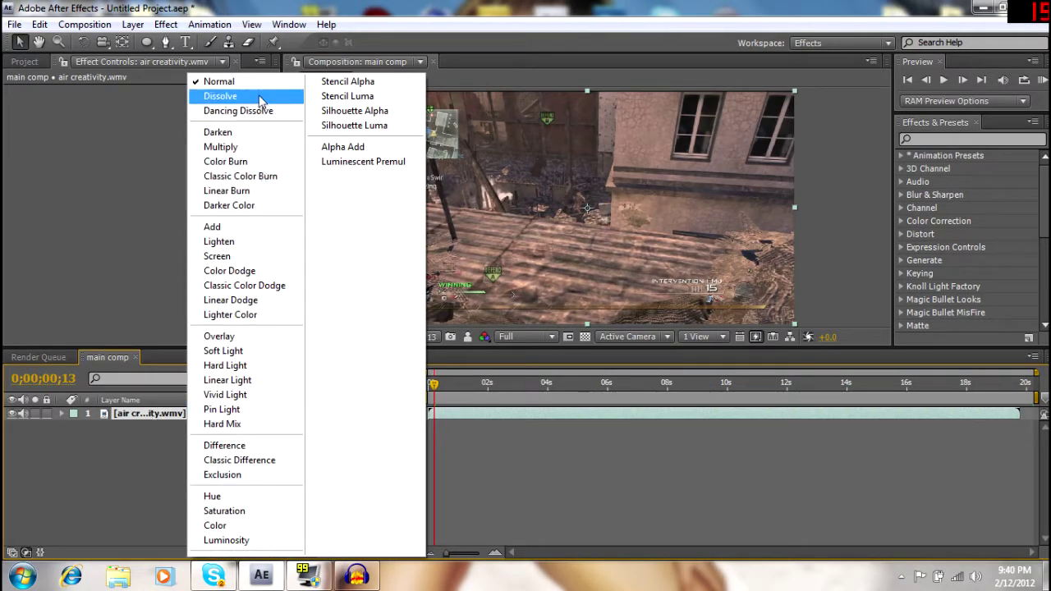
pyautogui.click(264, 84)
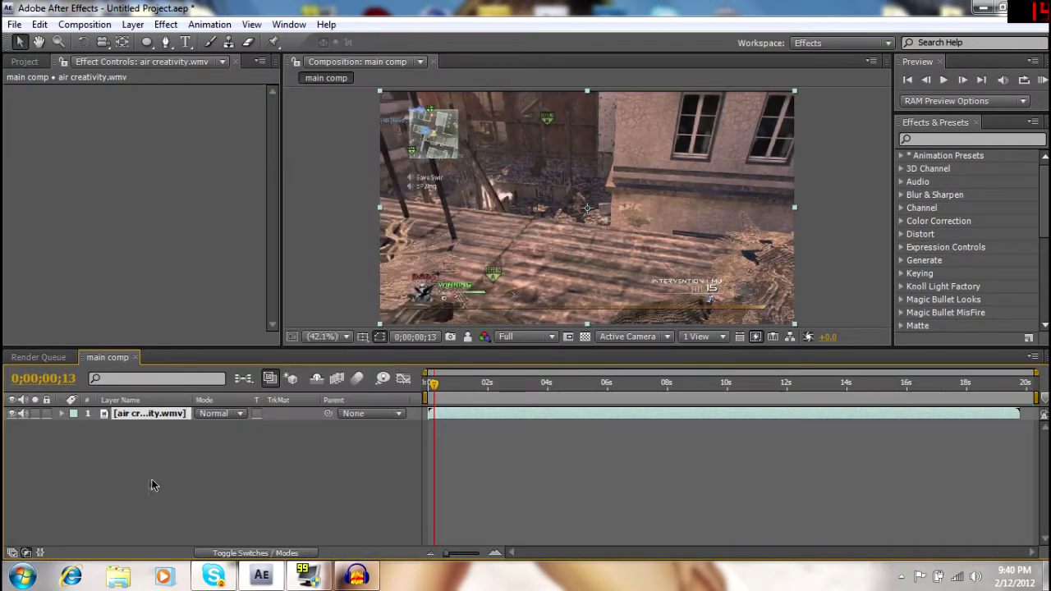
pyautogui.click(153, 481)
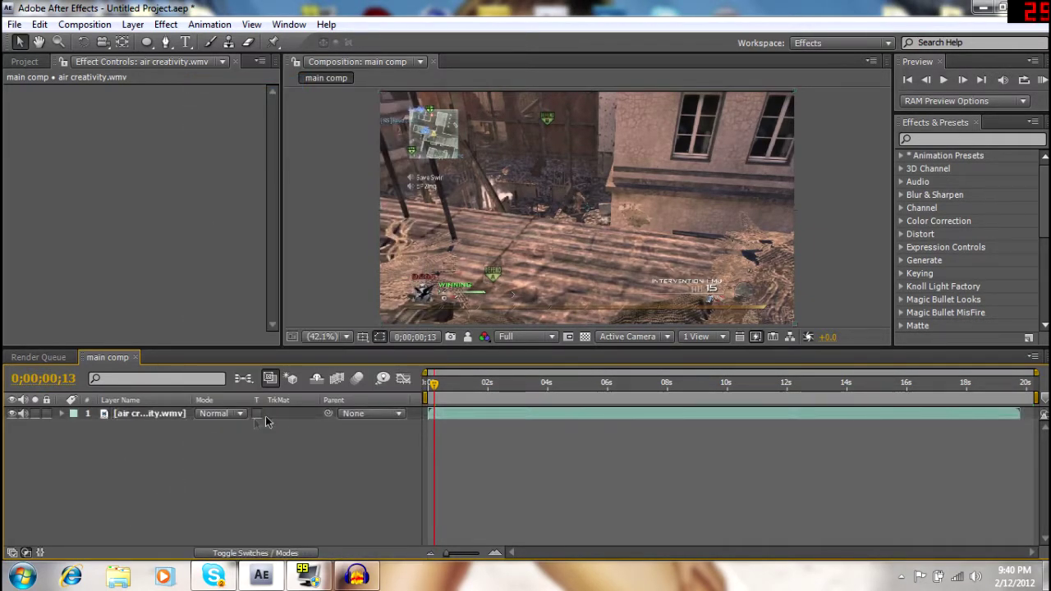
pyautogui.click(311, 555)
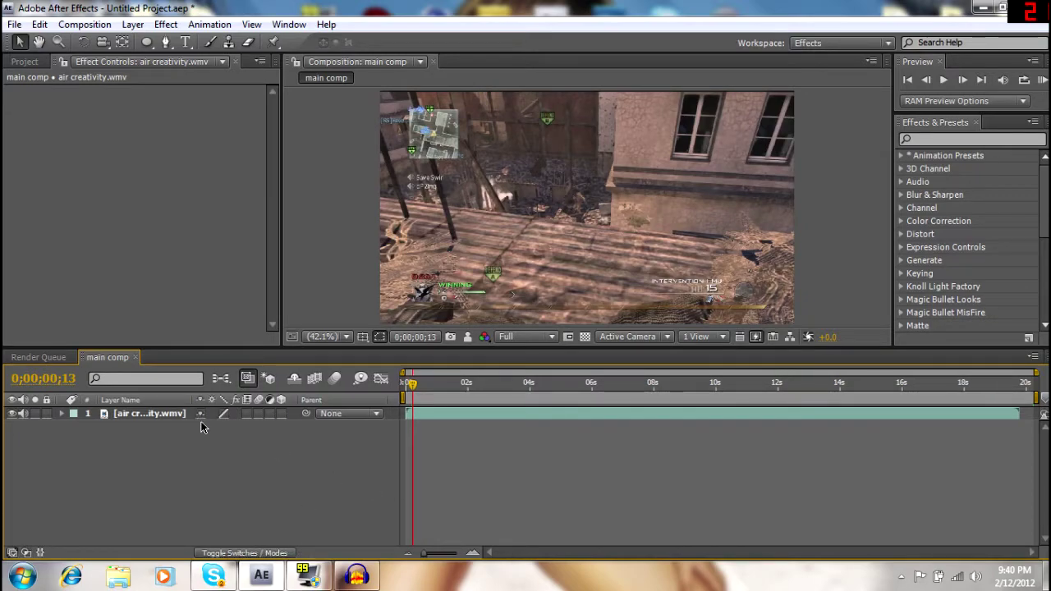
# Duplicate the air creativity.wmv layer six times in the main comp
pyautogui.click(163, 415)
pyautogui.hotkey('ctrl', 'd')
pyautogui.hotkey('ctrl', 'd')
pyautogui.hotkey('ctrl', 'd')
pyautogui.hotkey('ctrl', 'd')
pyautogui.hotkey('ctrl', 'd')
pyautogui.hotkey('ctrl', 'd')
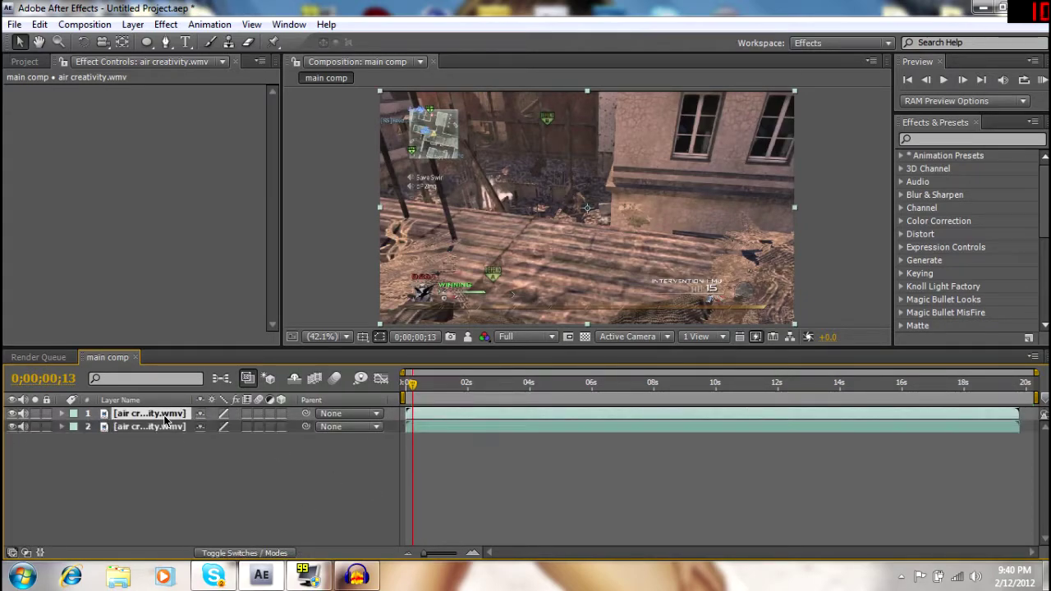
# Mark the top five clip layers as shy, and turn hiding of shy layers on and off again
pyautogui.moveTo(201, 413); pyautogui.dragTo(202, 465)
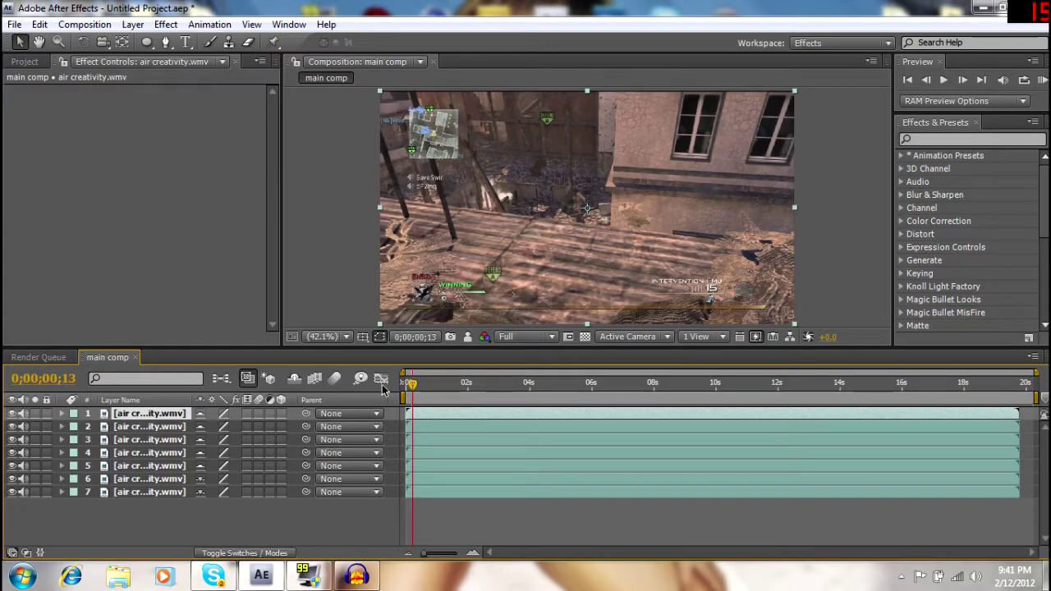
pyautogui.moveTo(555, 345); pyautogui.dragTo(555, 397)
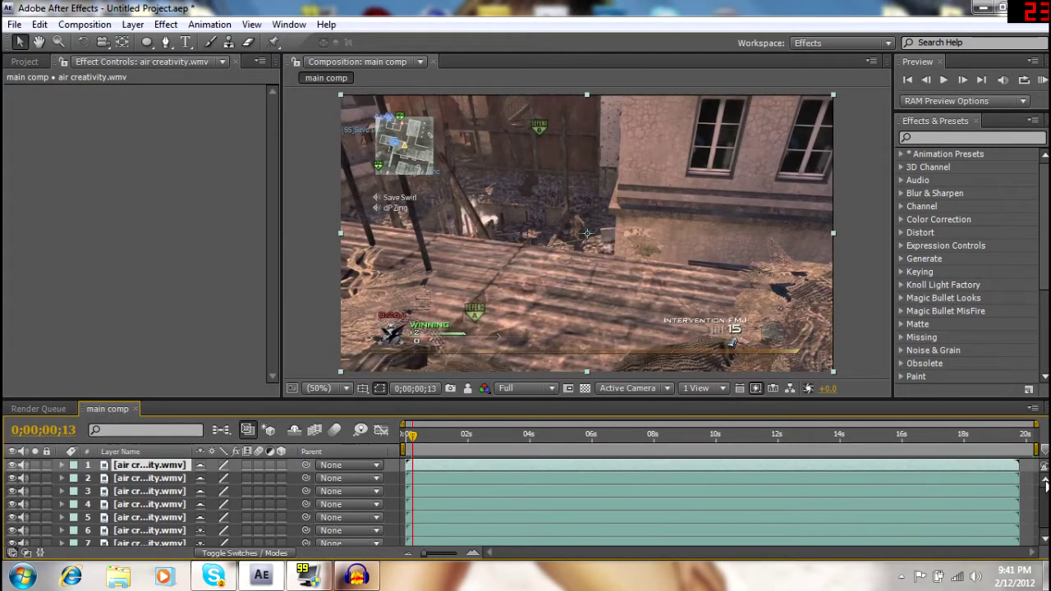
pyautogui.moveTo(1046, 489); pyautogui.dragTo(1047, 507)
pyautogui.moveTo(998, 399); pyautogui.dragTo(1015, 345)
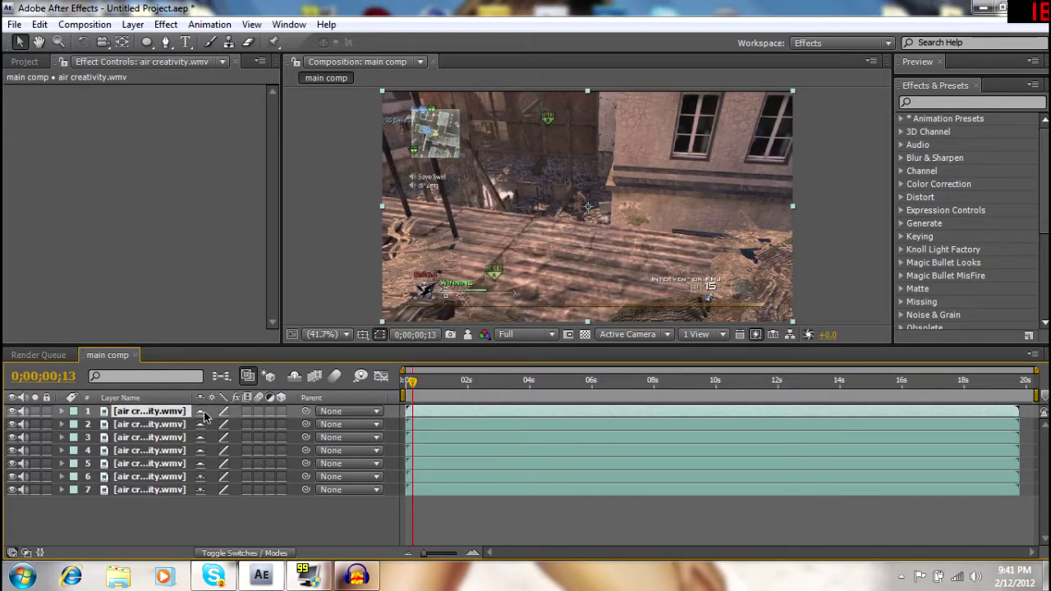
pyautogui.click(295, 376)
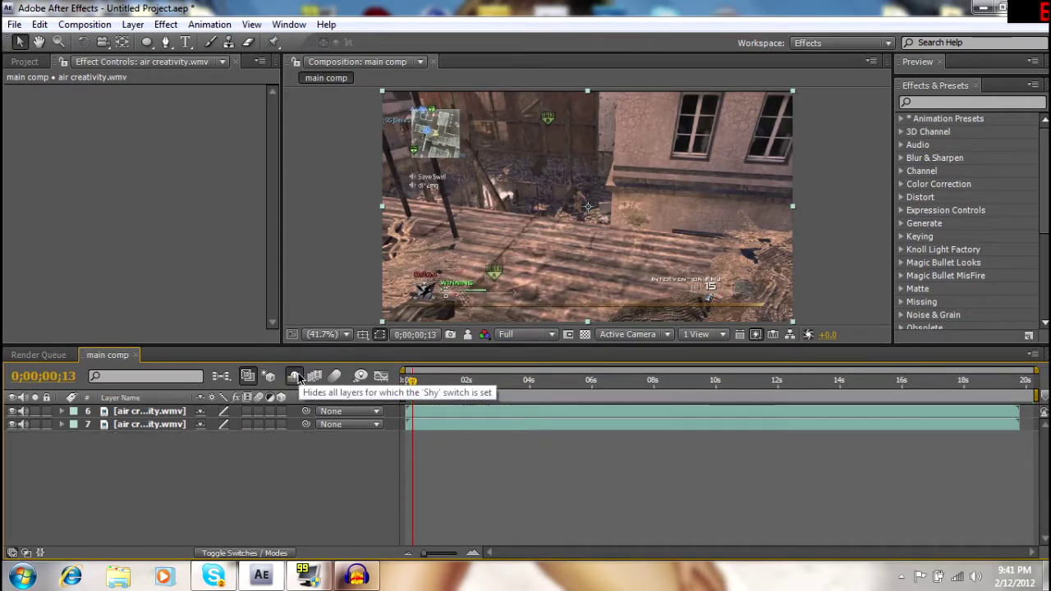
pyautogui.click(296, 376)
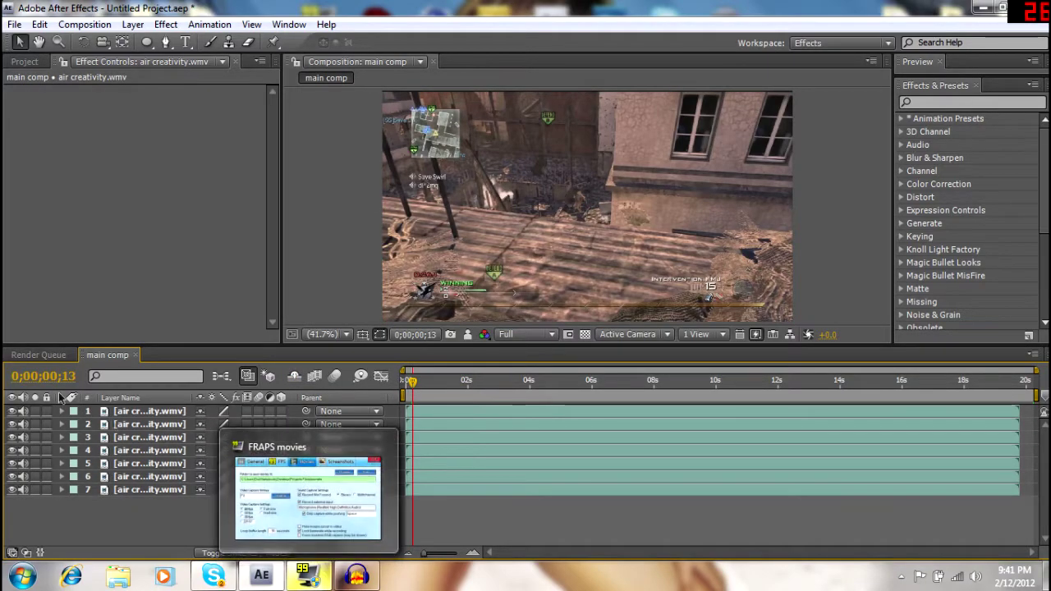
# Delete the six duplicate air creativity.wmv layers, leaving a single clip layer in the main comp
pyautogui.click(168, 422)
pyautogui.press('Delete')
pyautogui.click(168, 425)
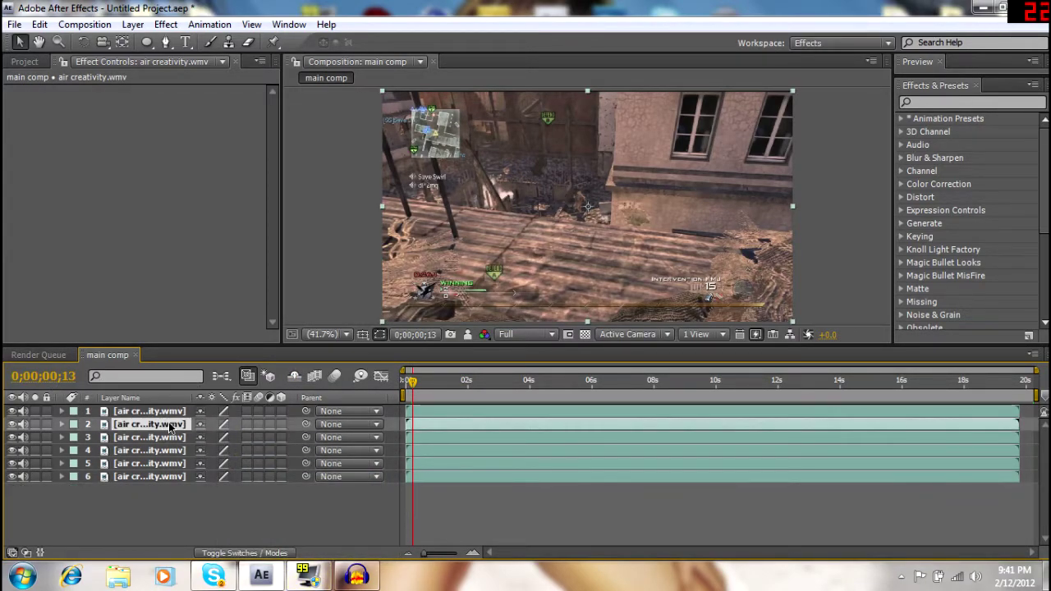
pyautogui.press('Delete')
pyautogui.click(169, 424)
pyautogui.press('Delete')
pyautogui.click(169, 424)
pyautogui.press('Delete')
pyautogui.click(169, 424)
pyautogui.press('Delete')
pyautogui.click(168, 424)
pyautogui.press('Delete')
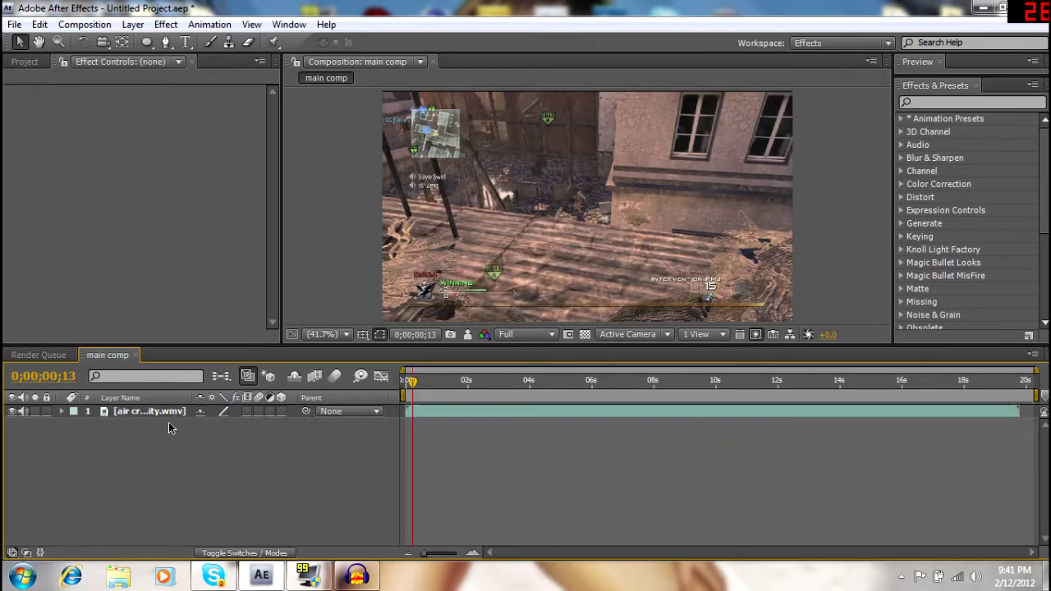
# Move the current time to 0;00;02;50, shorten the work area's end to about 10 seconds, and trim the comp to it
pyautogui.moveTo(410, 380); pyautogui.dragTo(494, 380)
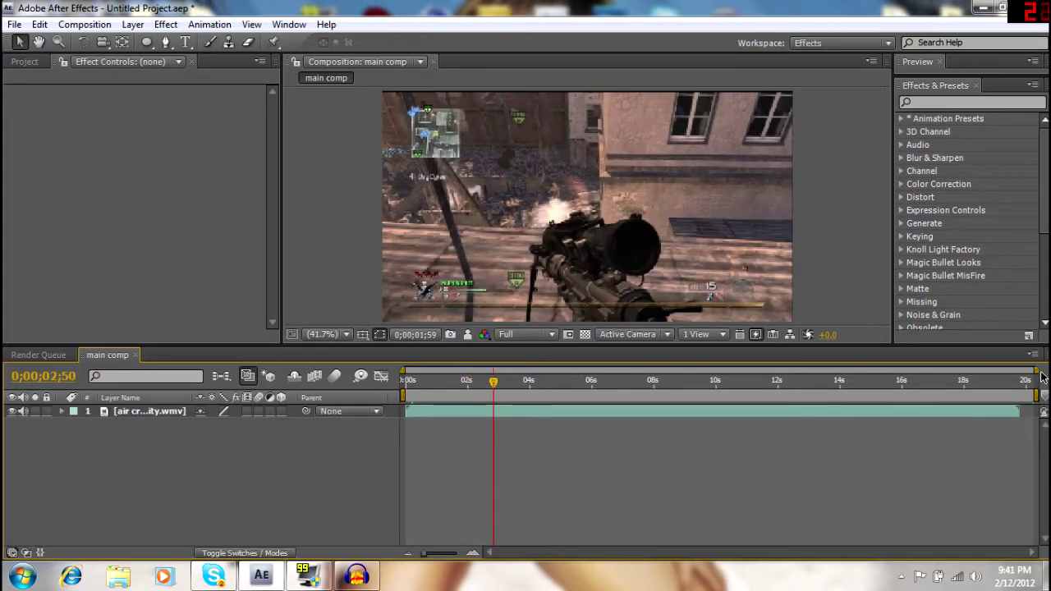
pyautogui.moveTo(1036, 371); pyautogui.dragTo(712, 389)
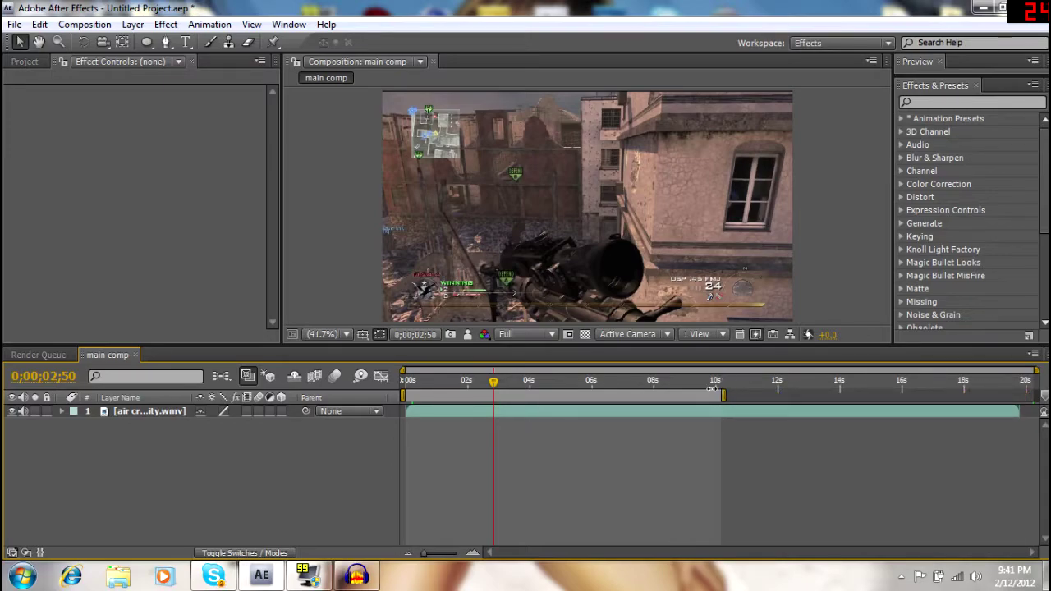
pyautogui.rightClick(711, 391)
pyautogui.click(780, 435)
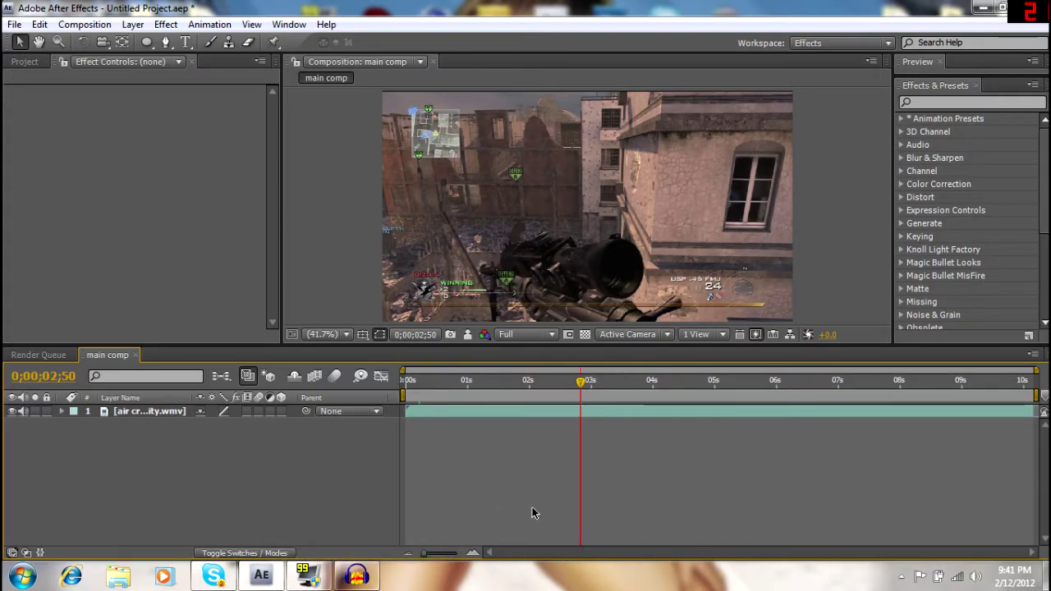
# Zoom the timeline in to individual frames and back out to the whole comp, and move the current time to 0;00;03;05
pyautogui.click(473, 554)
pyautogui.click(474, 554)
pyautogui.click(473, 554)
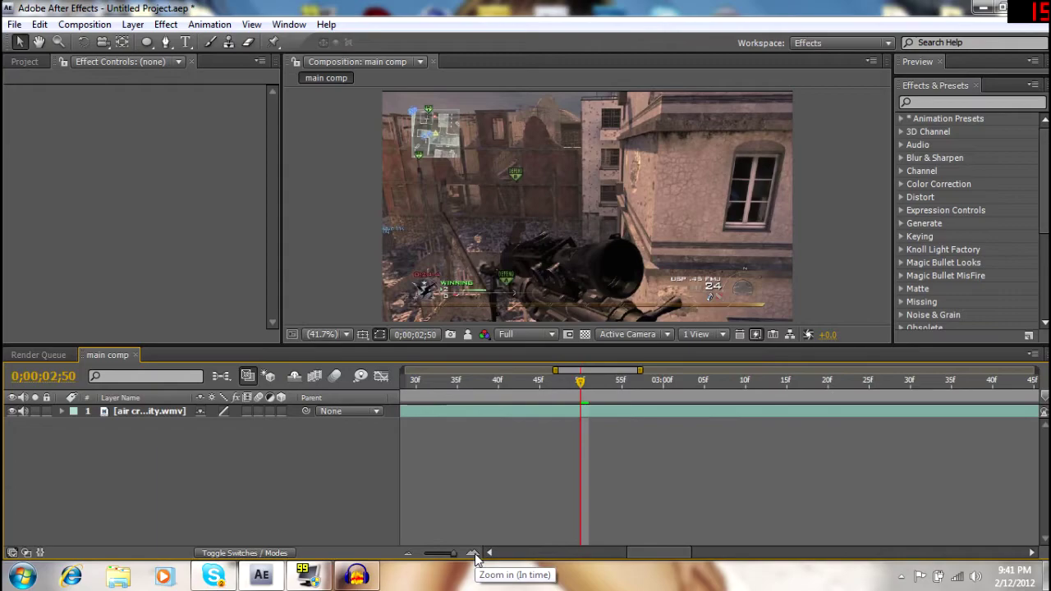
pyautogui.click(473, 554)
pyautogui.click(409, 554)
pyautogui.click(409, 554)
pyautogui.click(409, 554)
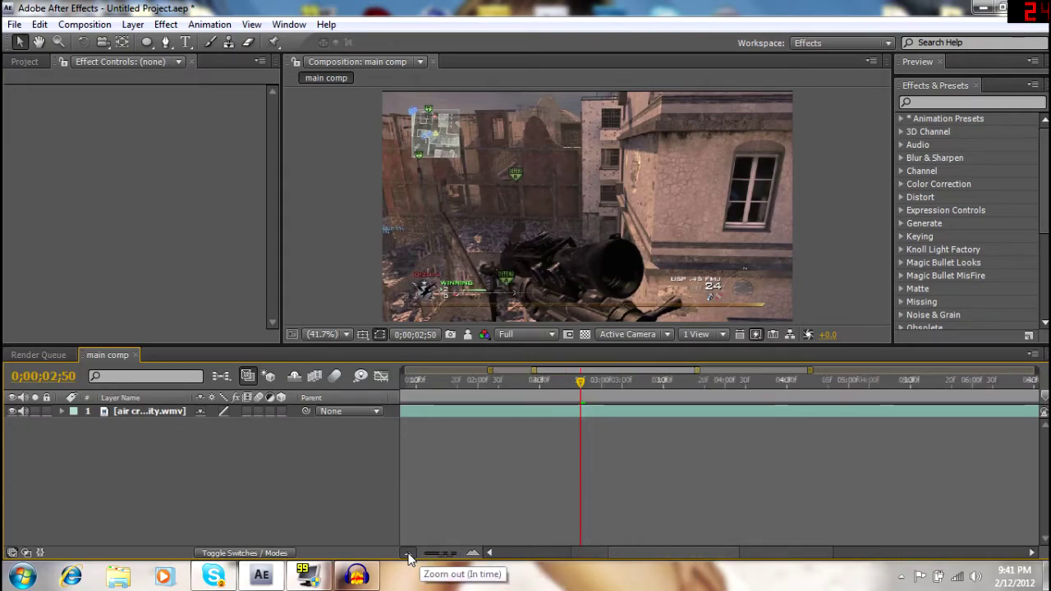
pyautogui.click(409, 554)
pyautogui.moveTo(582, 383); pyautogui.dragTo(596, 381)
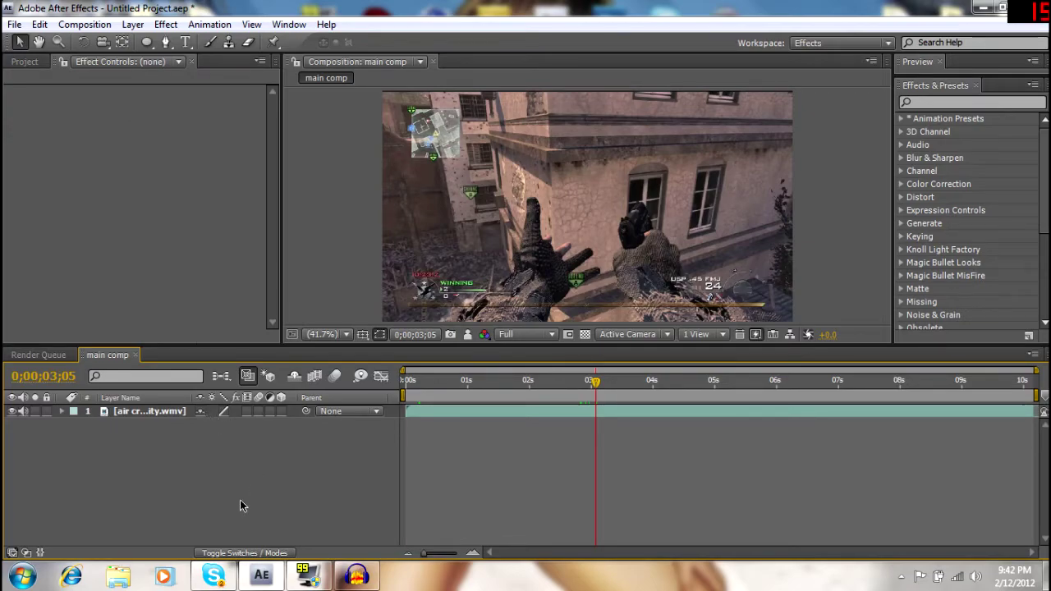
# Show the project's item list and enlarge the Preview area until its playback controls and RAM Preview options show
pyautogui.click(251, 147)
pyautogui.click(333, 149)
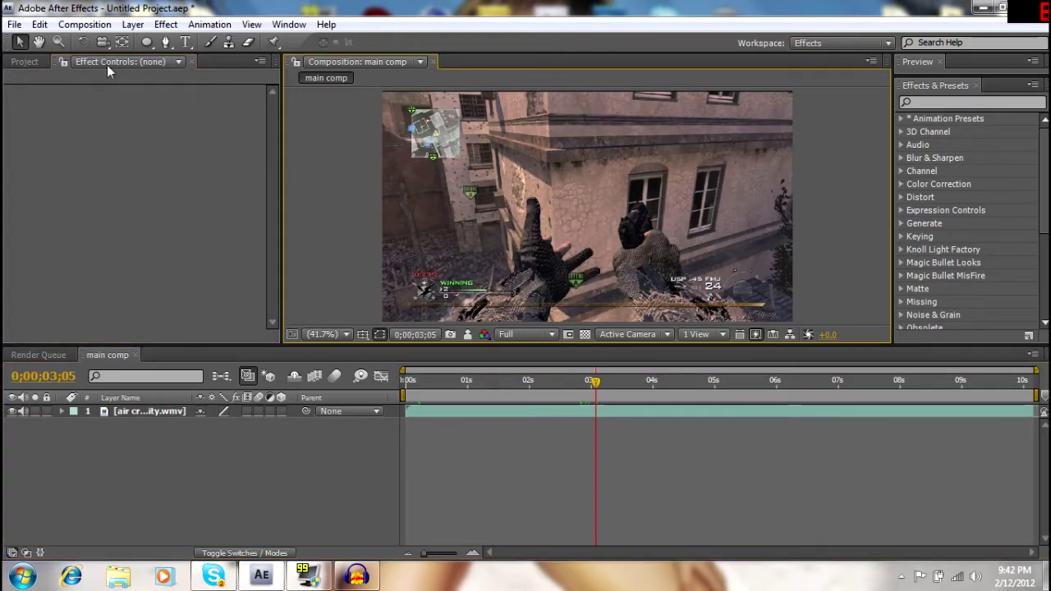
pyautogui.click(24, 62)
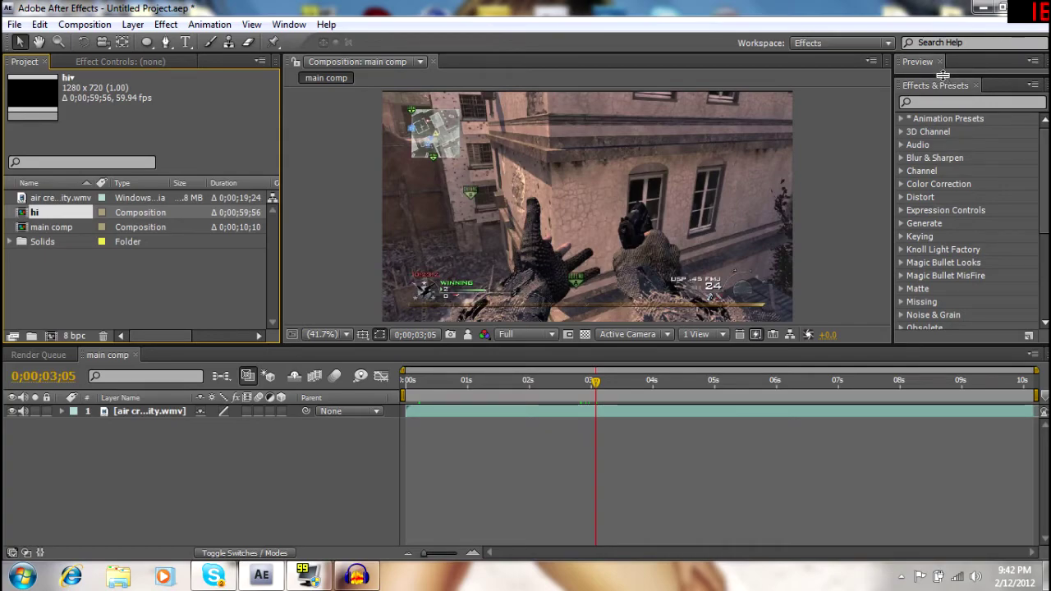
pyautogui.moveTo(942, 74); pyautogui.dragTo(946, 151)
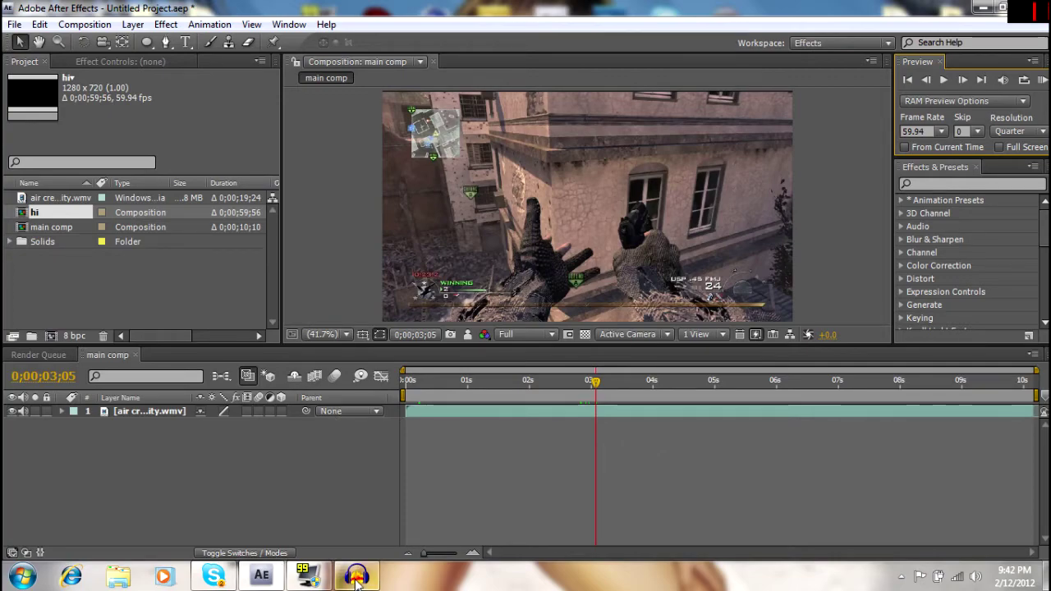
pyautogui.moveTo(357, 579)
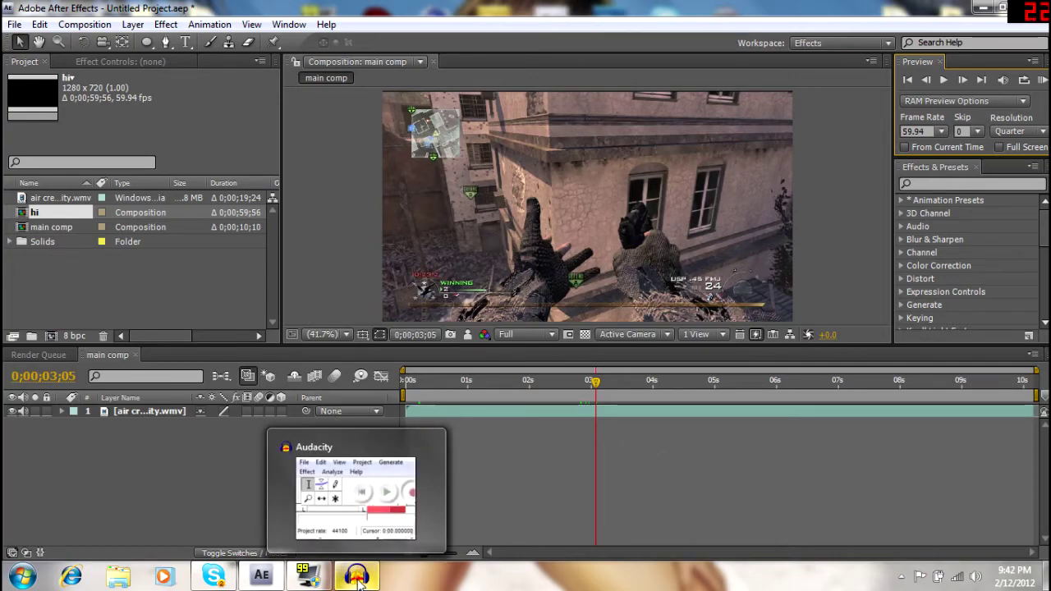